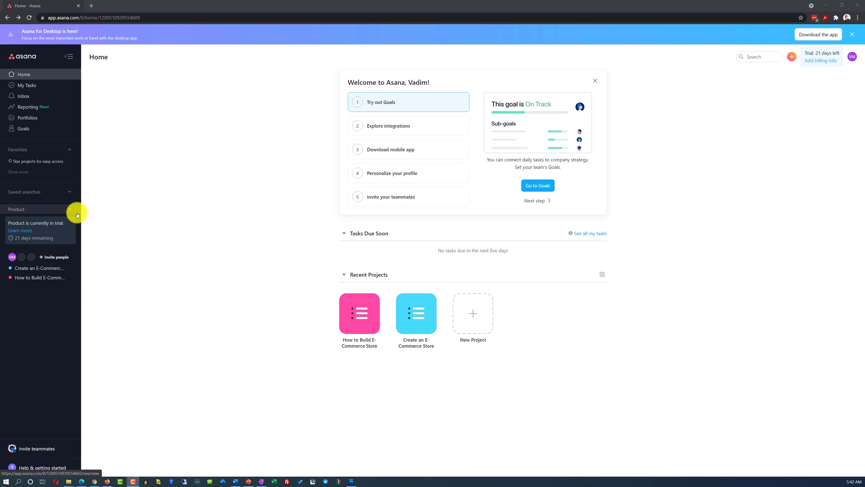
Start creating a new project and look through the popular templates in the template library.
left_click(71, 210)
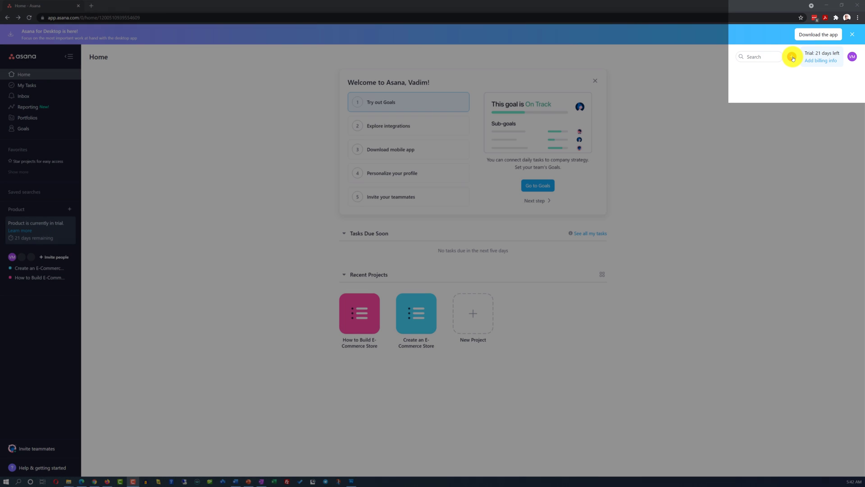
left_click(792, 58)
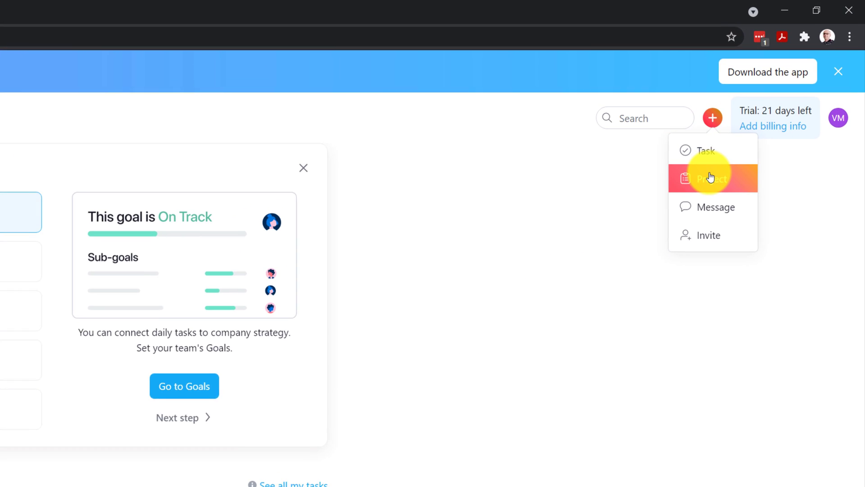
left_click(710, 177)
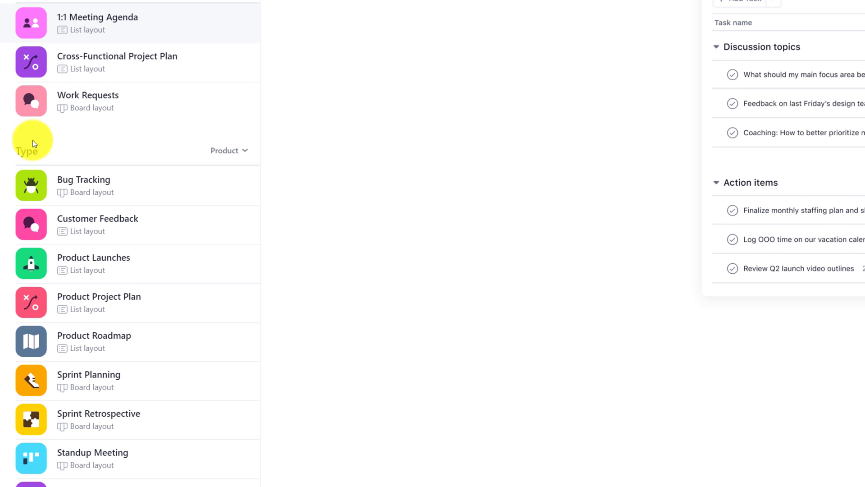
left_click(198, 58)
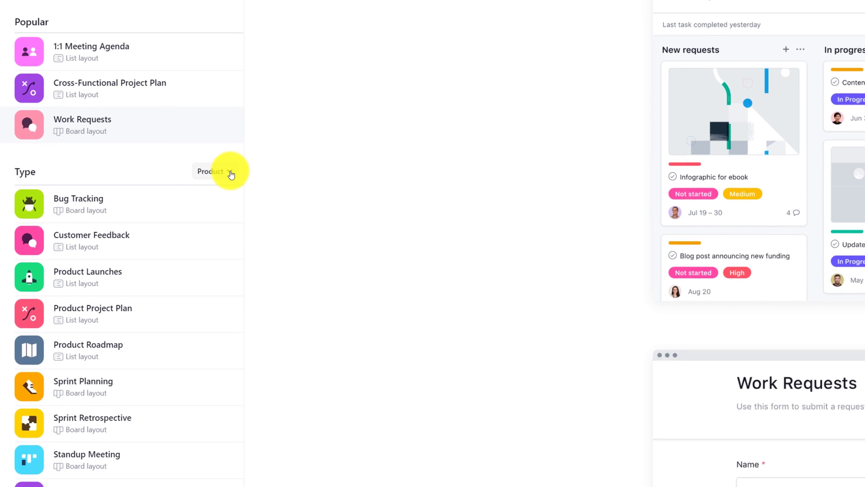
Browse the templates by type, showing Marketing, Product, Design, Operations and Sales in turn.
left_click(216, 180)
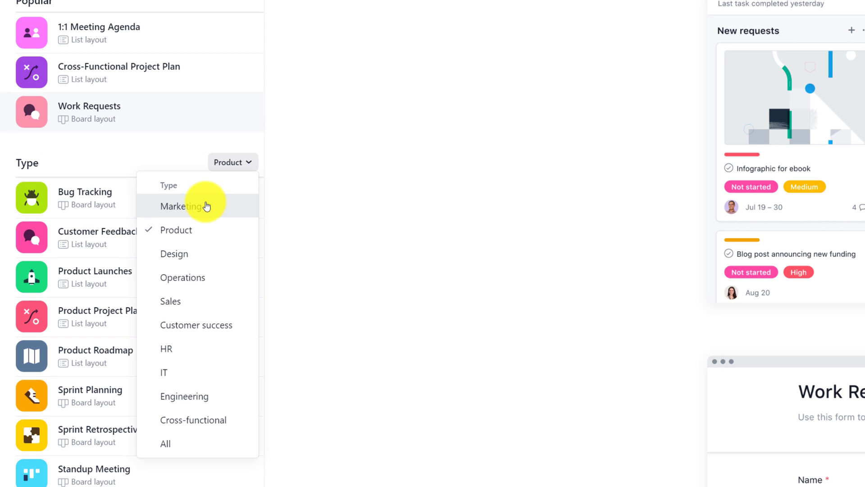
left_click(206, 206)
left_click(235, 165)
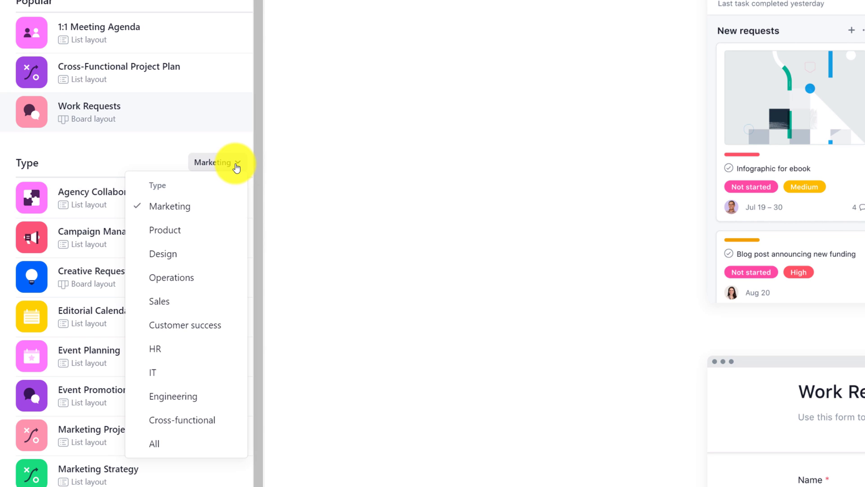
left_click(194, 231)
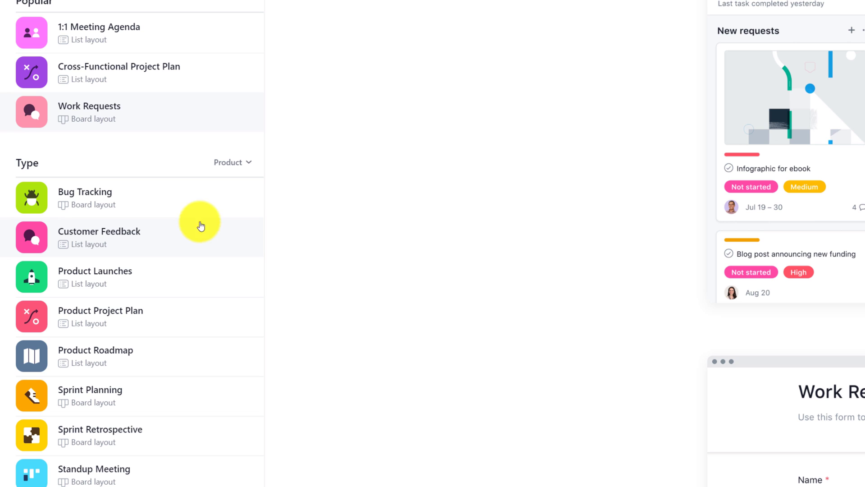
left_click(247, 166)
left_click(210, 239)
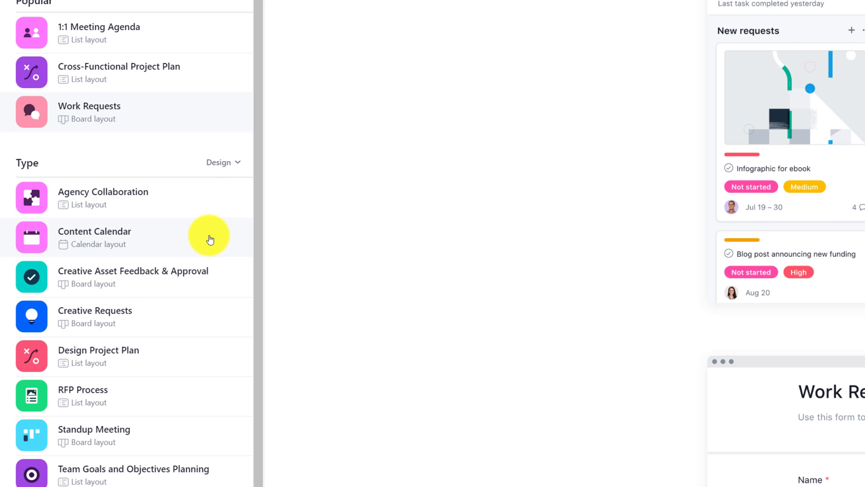
left_click(241, 166)
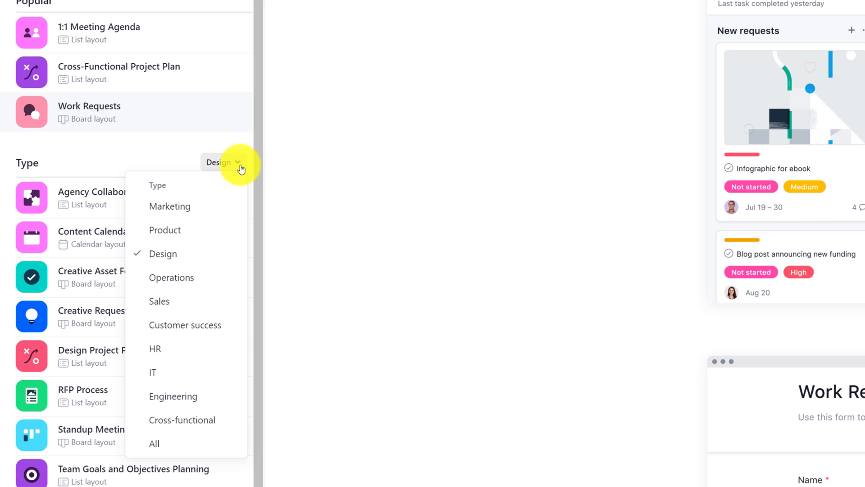
left_click(186, 281)
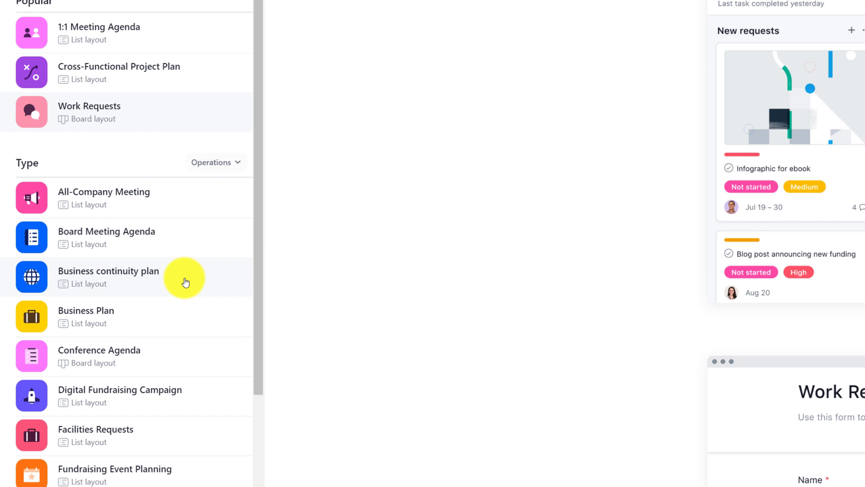
left_click(237, 165)
left_click(179, 300)
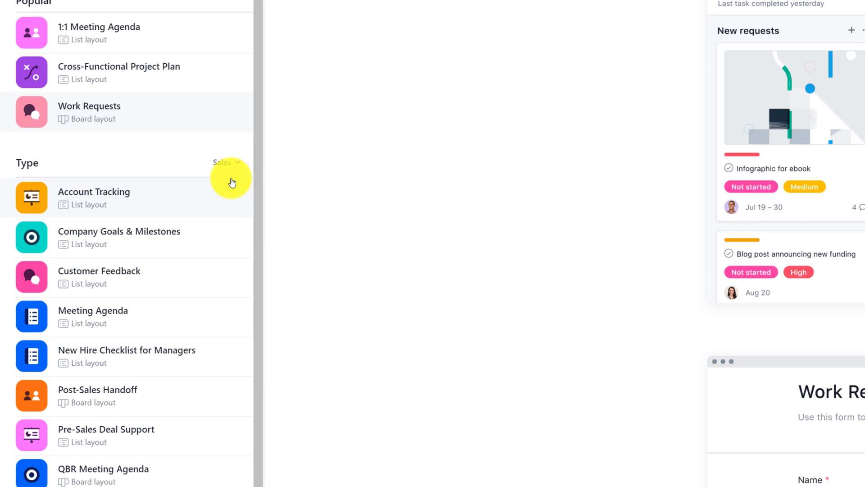
Browse the remaining template types: Customer success, HR, IT, Engineering and Cross-functional.
left_click(236, 164)
left_click(198, 316)
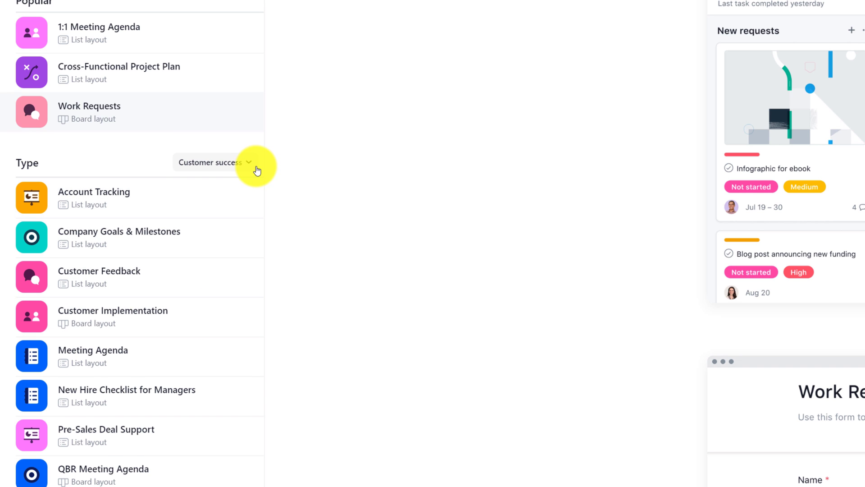
left_click(253, 163)
left_click(197, 337)
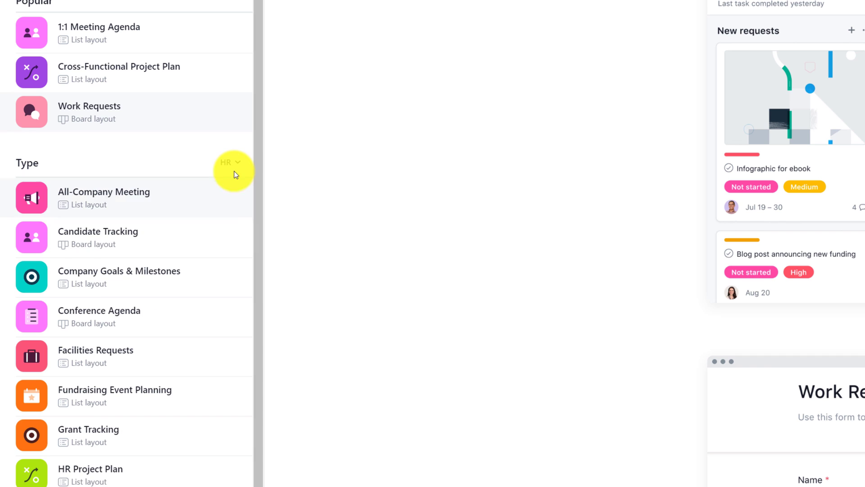
left_click(234, 164)
left_click(153, 371)
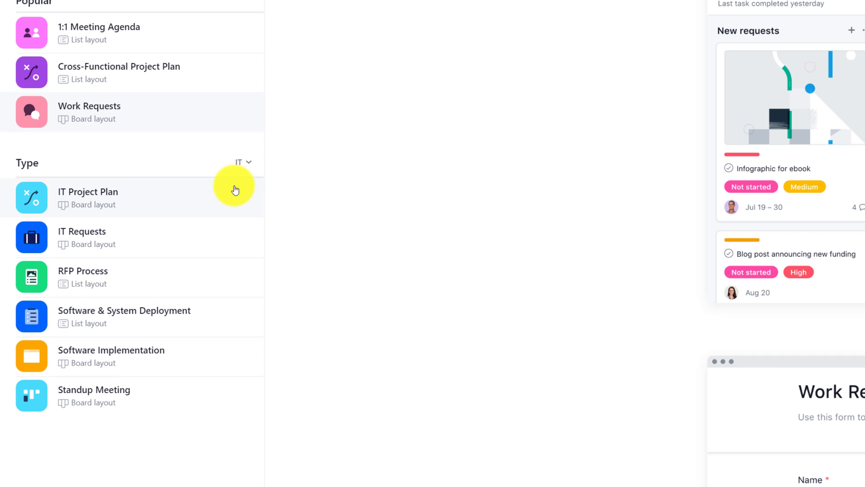
left_click(249, 164)
left_click(185, 395)
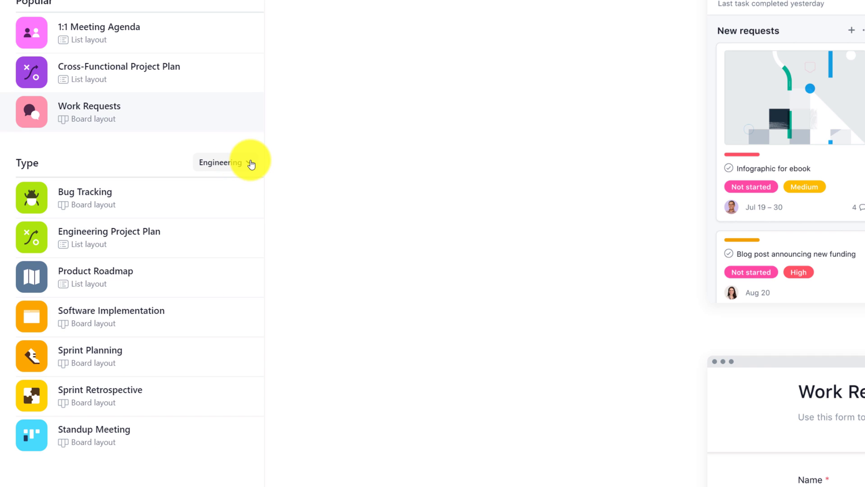
left_click(251, 163)
left_click(209, 420)
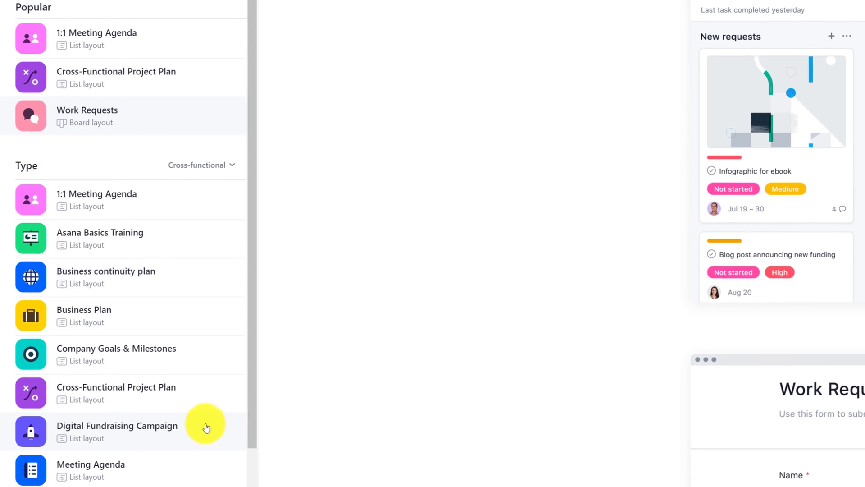
Filter the templates by the Product type and preview the Product Project Plan, Sprint Planning and Bug Tracking templates.
left_click(219, 173)
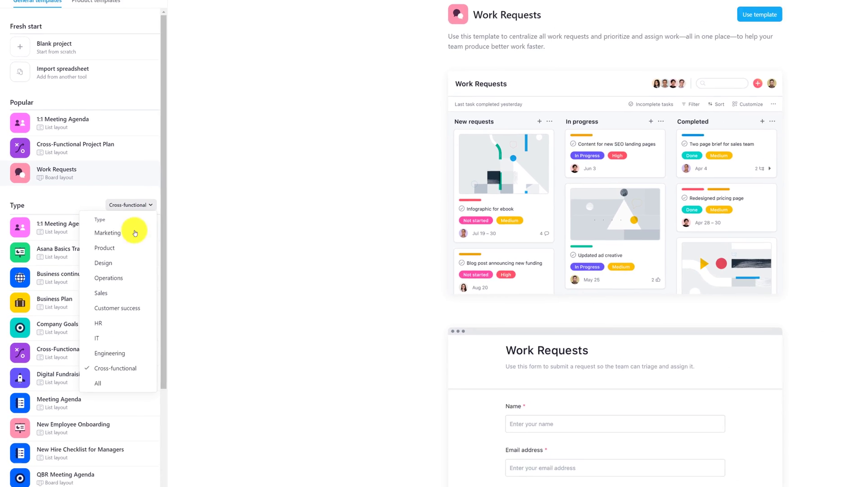
left_click(105, 251)
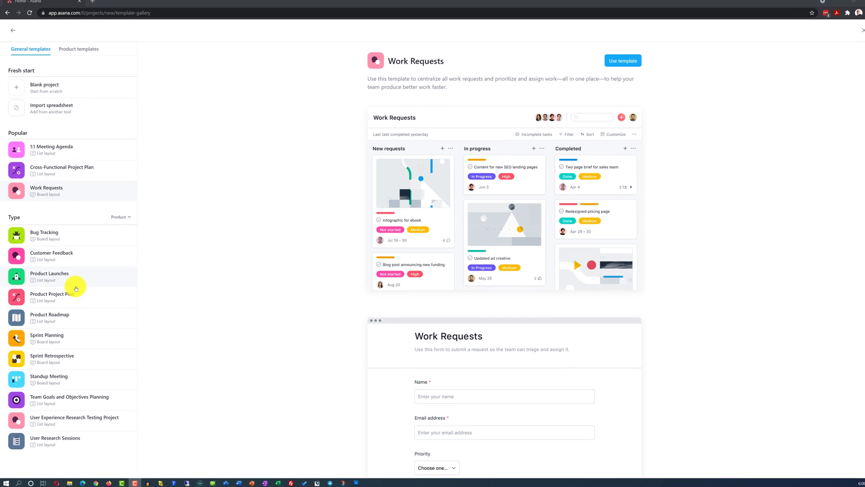
left_click(83, 295)
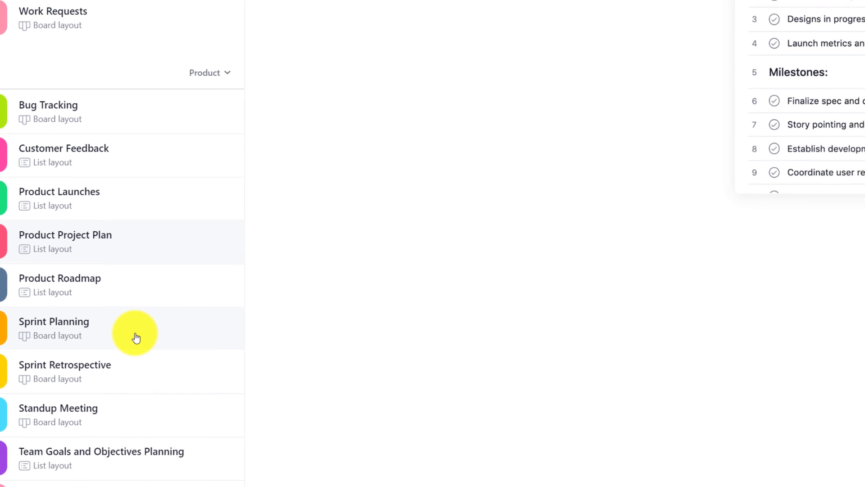
left_click(135, 335)
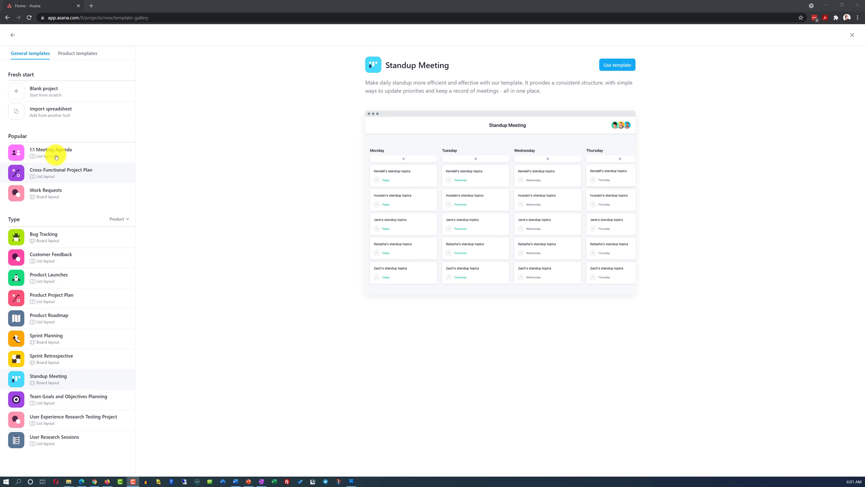
left_click(65, 238)
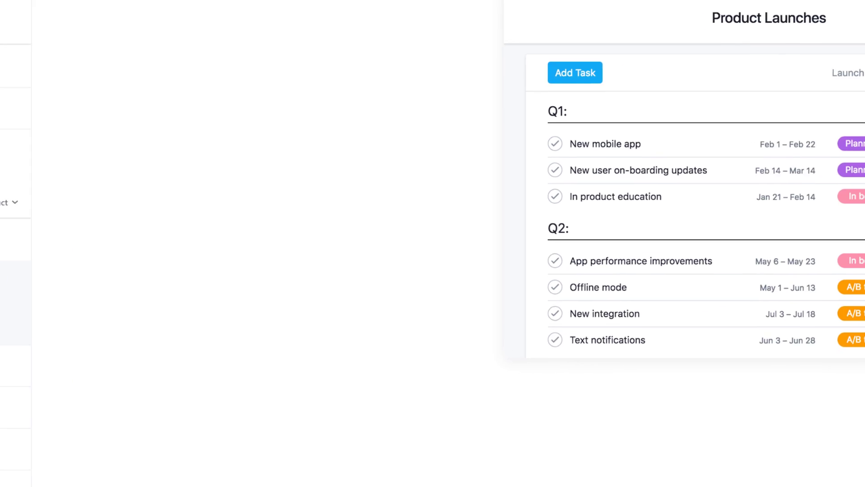
Create a project named Hardware Upgrade from the Product Project Plan template, public to Product.
left_click(98, 209)
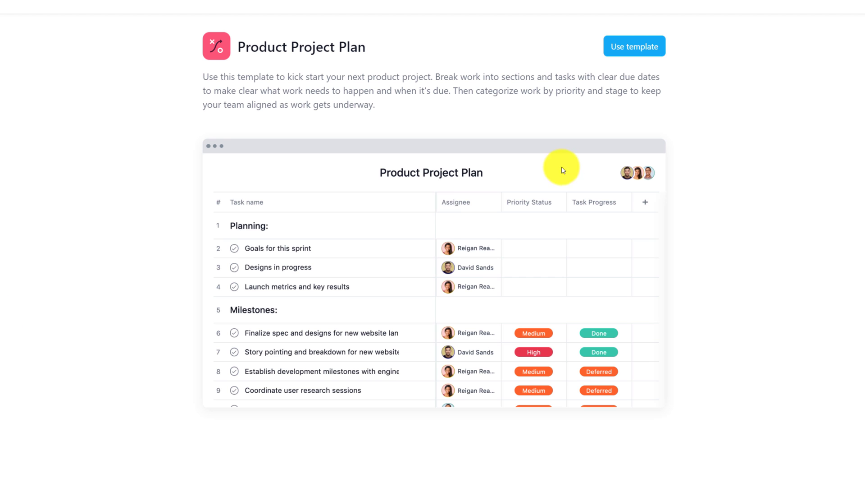
left_click(631, 47)
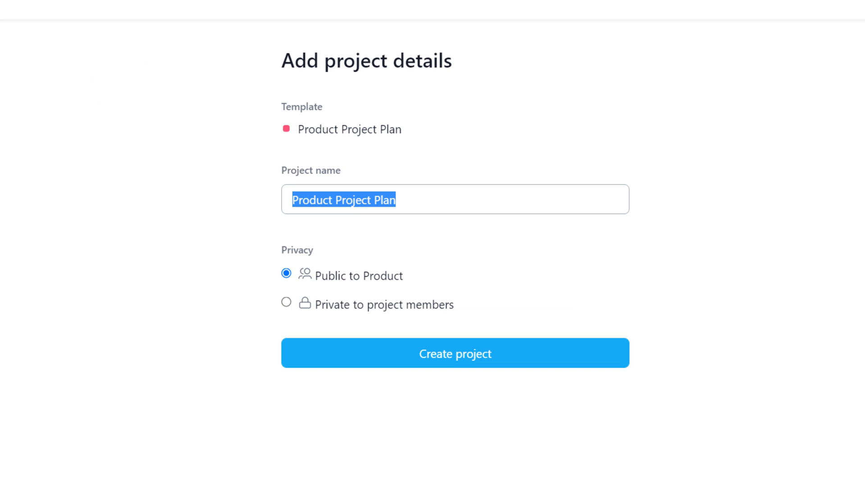
type("Hardware Upgrade")
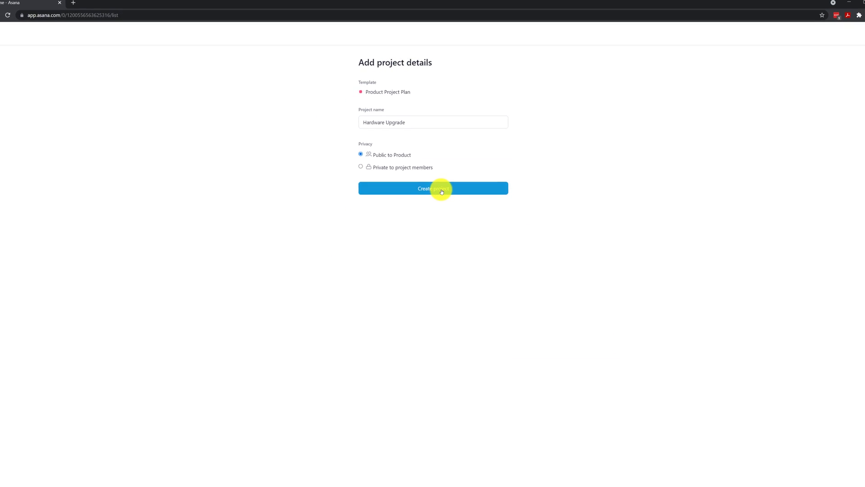
left_click(451, 240)
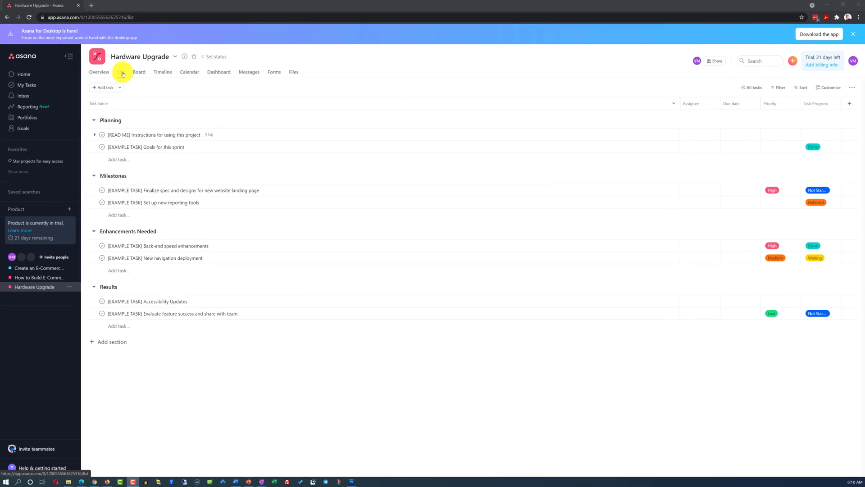
View the Hardware Upgrade project as a board, a timeline and a calendar.
left_click(139, 73)
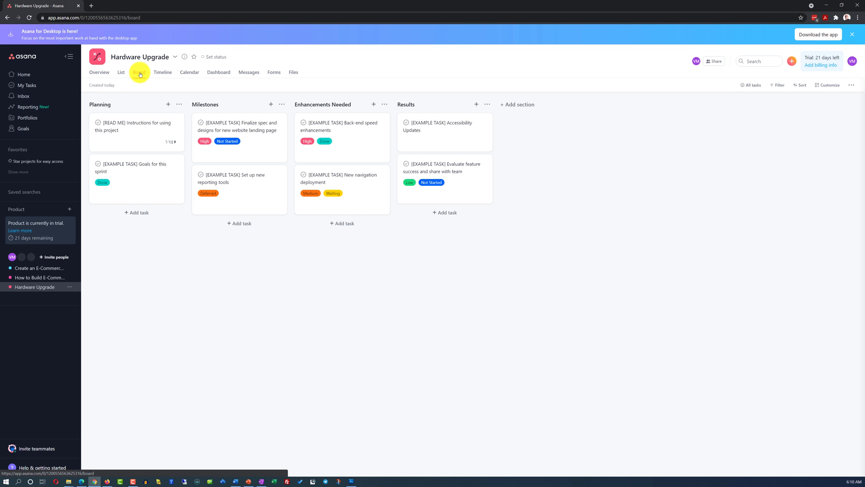
left_click(163, 73)
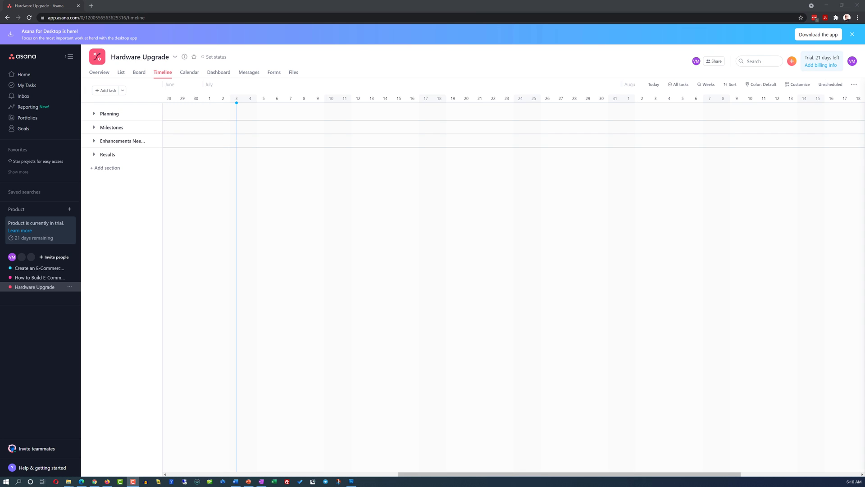
left_click(191, 73)
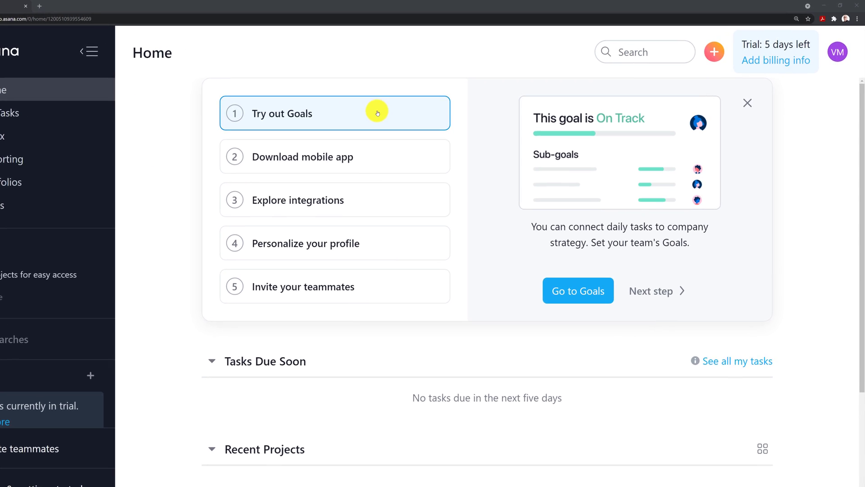
Start a new blank project with the project name WooCommerce Implementation on WordPress.
left_click(705, 55)
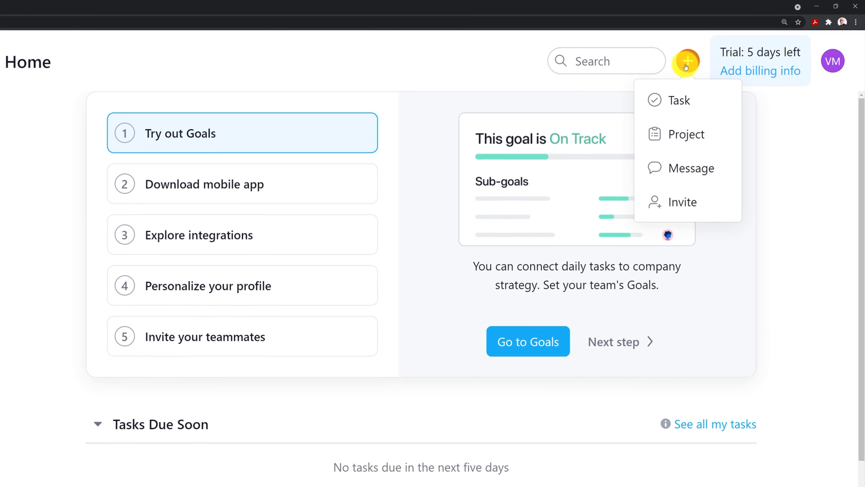
left_click(686, 134)
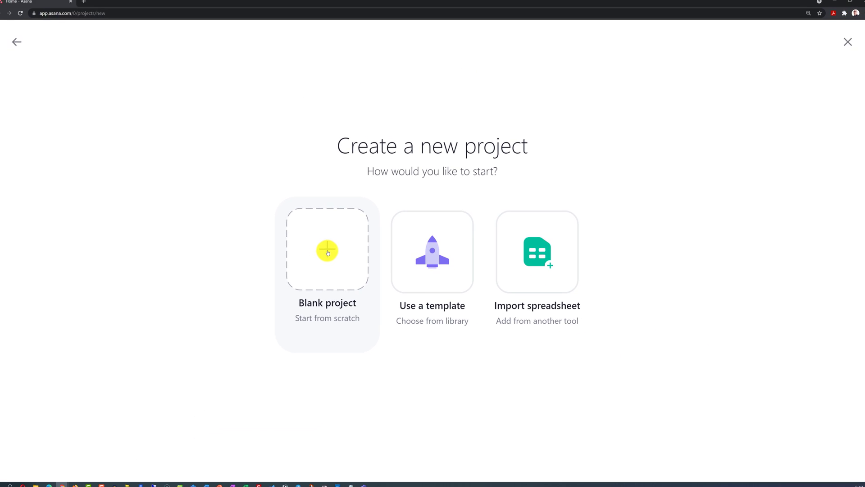
left_click(327, 252)
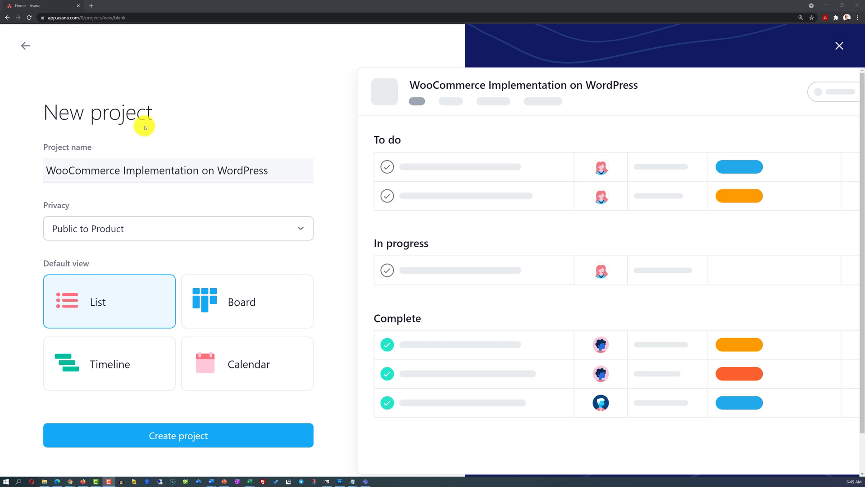
left_click_drag(270, 170, 64, 174)
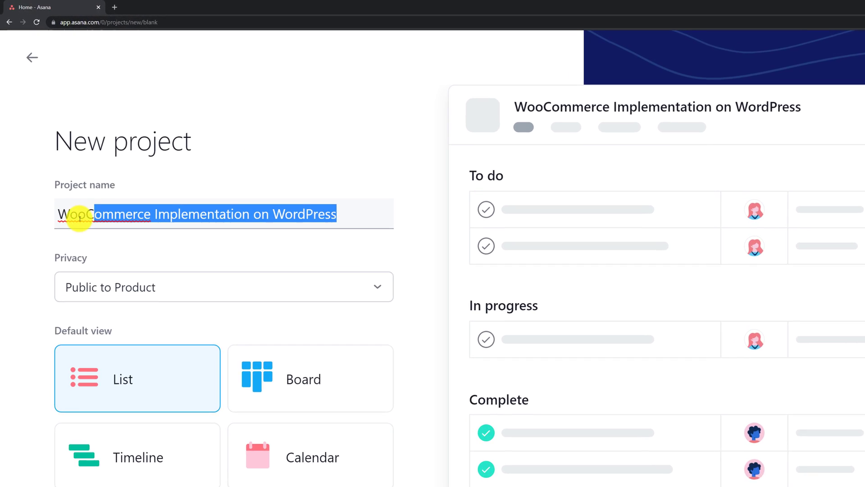
left_click_drag(79, 219, 56, 219)
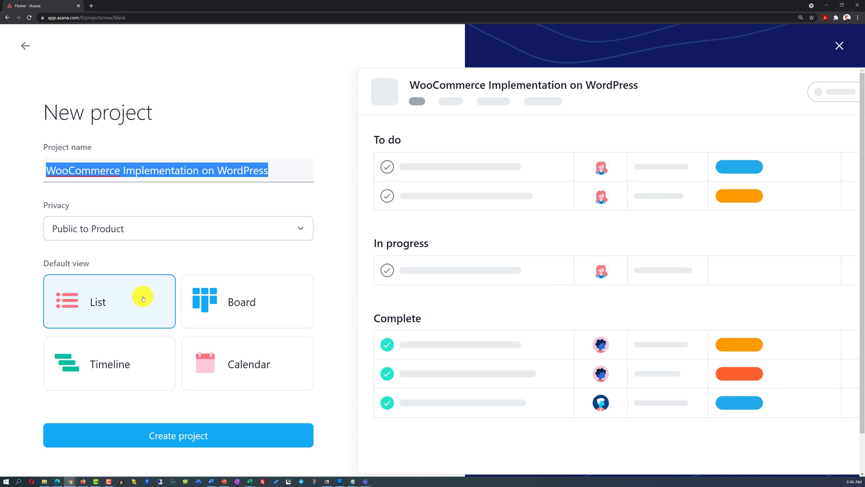
Preview the Board, Timeline and Calendar layouts as default views for the new project.
left_click(210, 307)
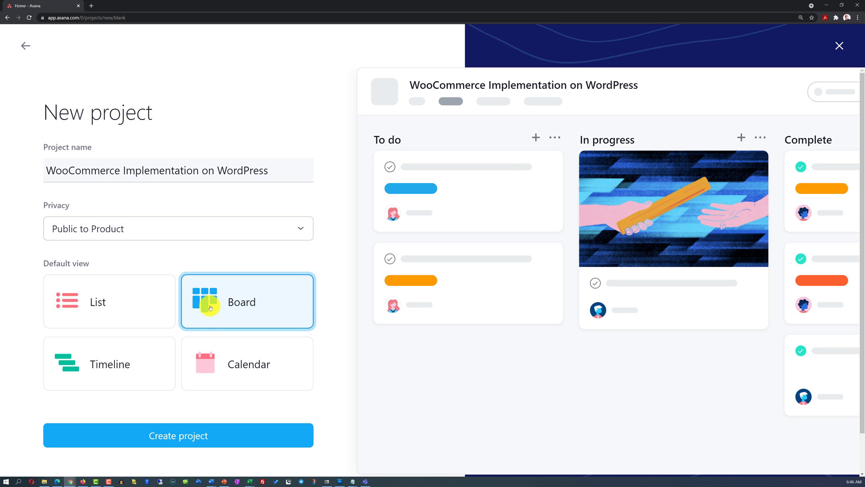
left_click(150, 365)
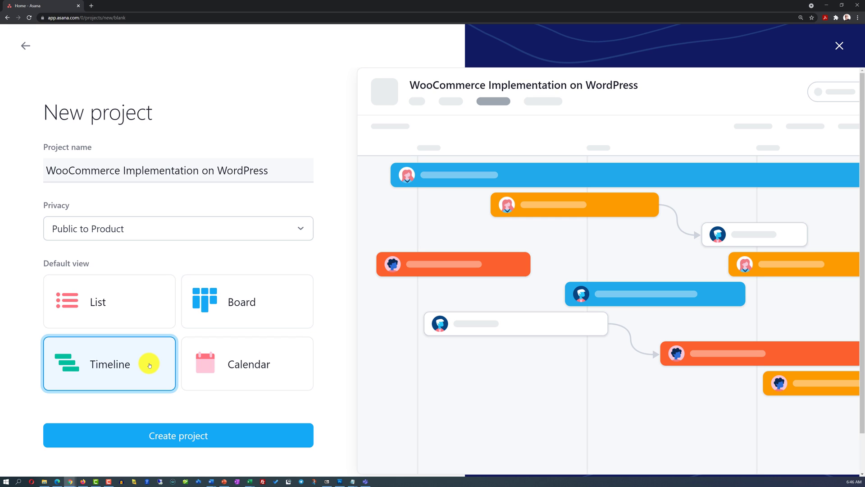
left_click(252, 364)
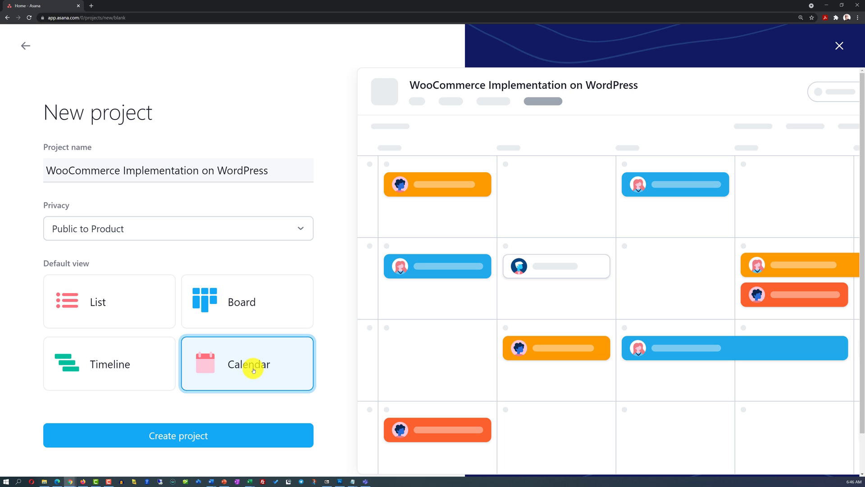
Create the WooCommerce Implementation on WordPress project with Board as the default view and privacy kept as Public to Product.
left_click(246, 312)
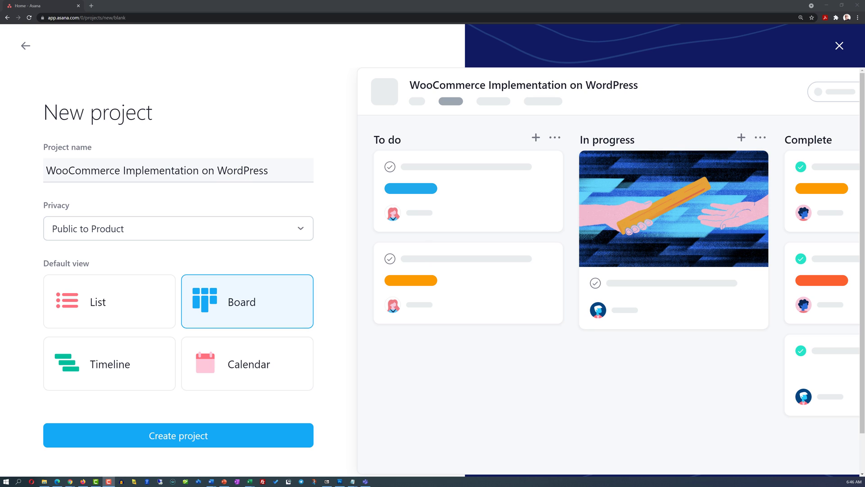
left_click(301, 230)
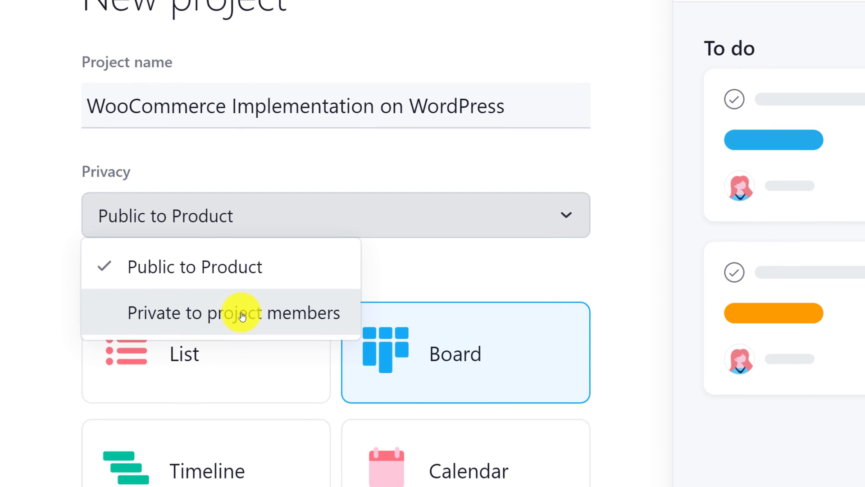
left_click(245, 275)
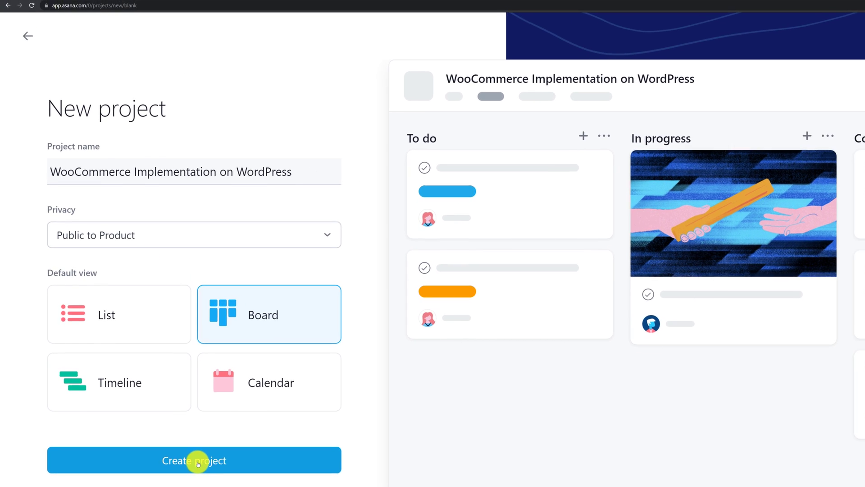
left_click(188, 452)
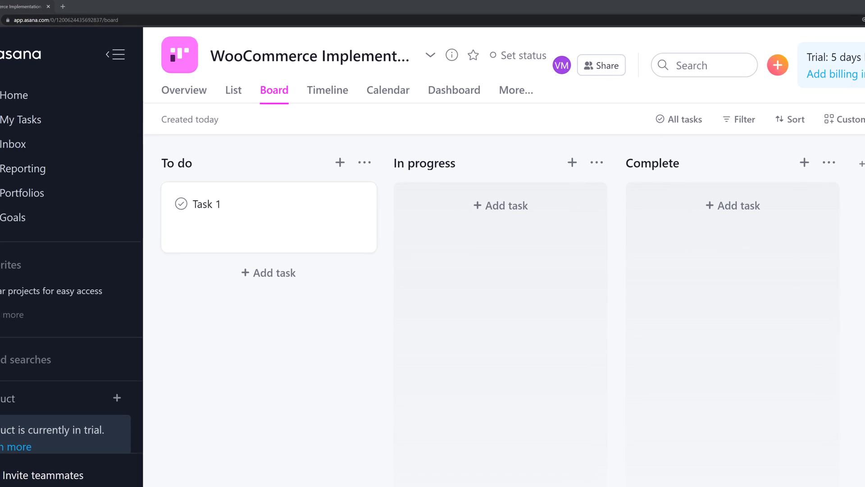
Open Task 1 in the To do section and rename it Design Product Offerings.
mouse_move(247, 259)
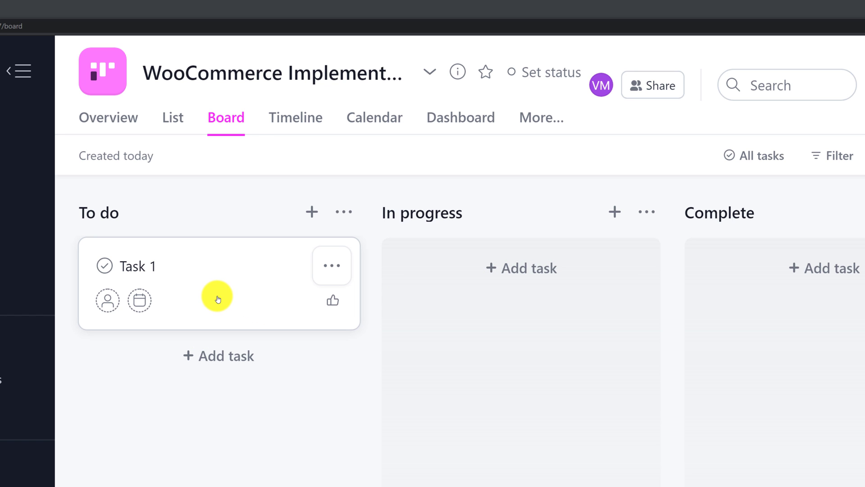
left_click(144, 267)
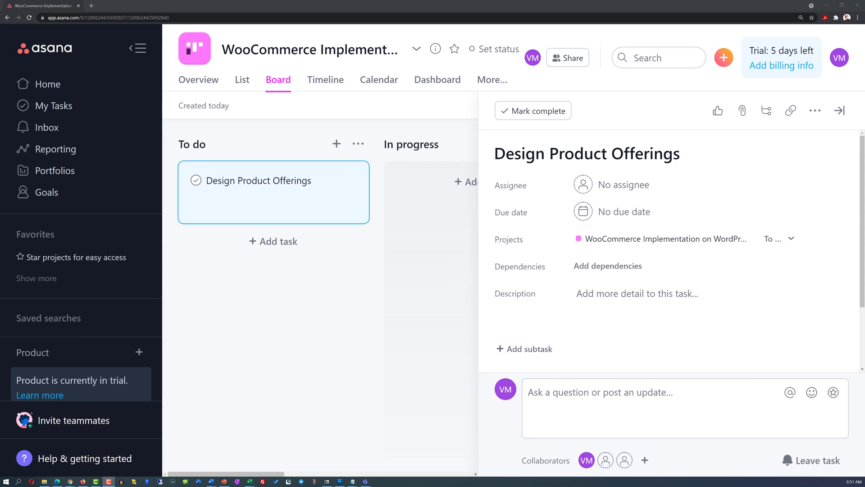
mouse_move(497, 211)
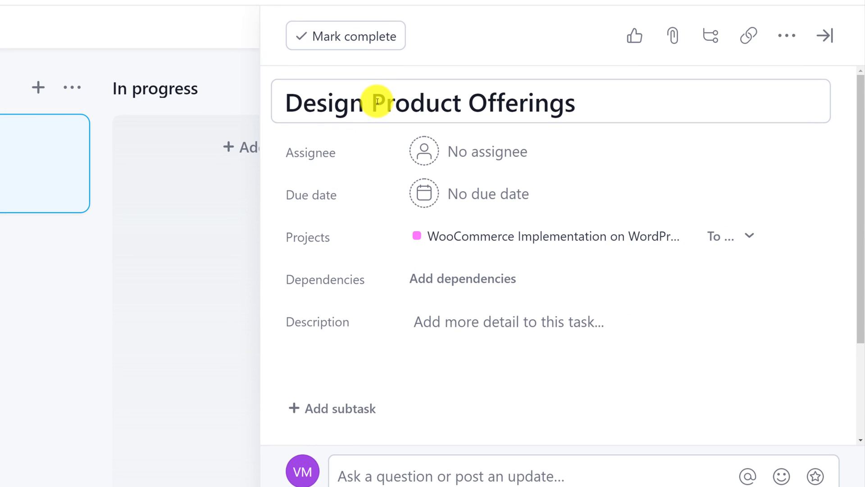
left_click(377, 101)
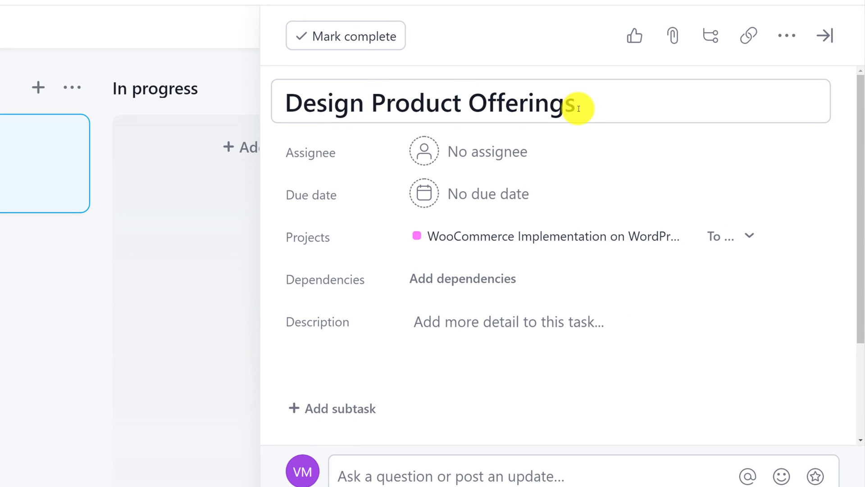
left_click_drag(575, 107, 278, 110)
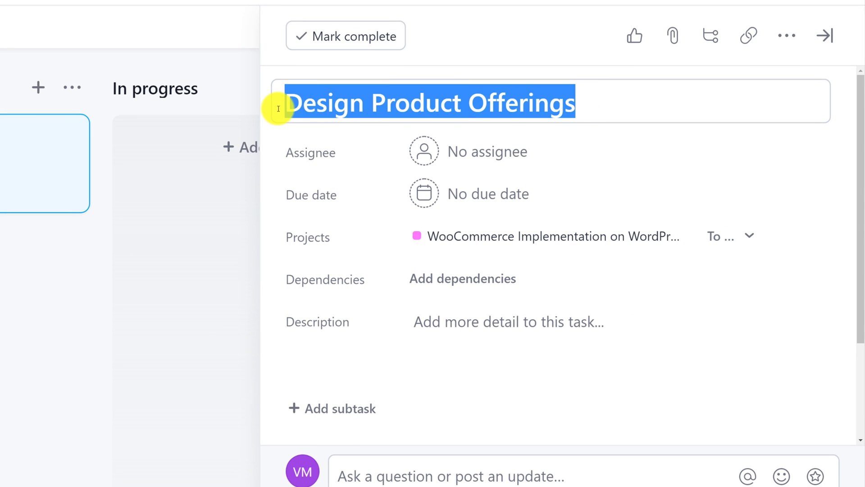
Assign the Design Product Offerings task to the listed team member and set its due date to August 20, 2021.
left_click(498, 157)
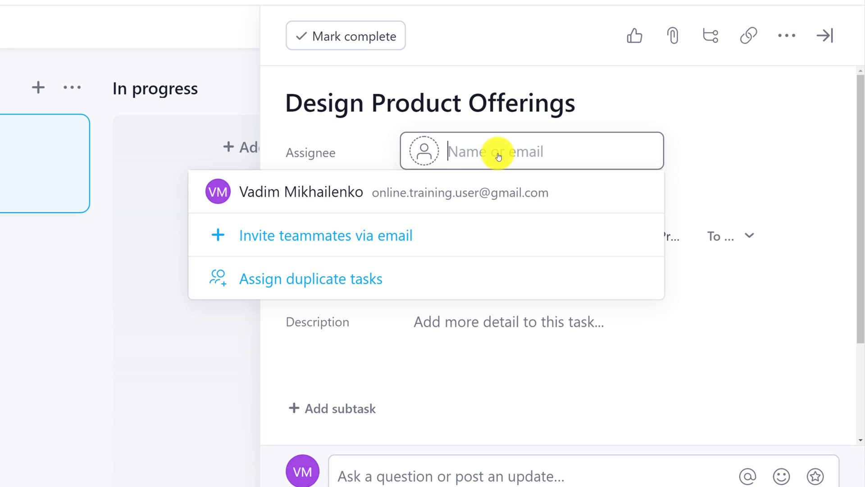
left_click(304, 193)
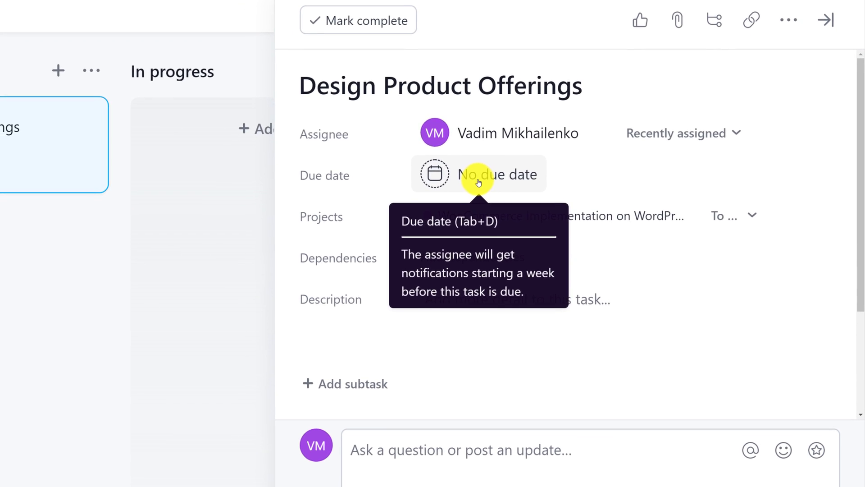
left_click(486, 166)
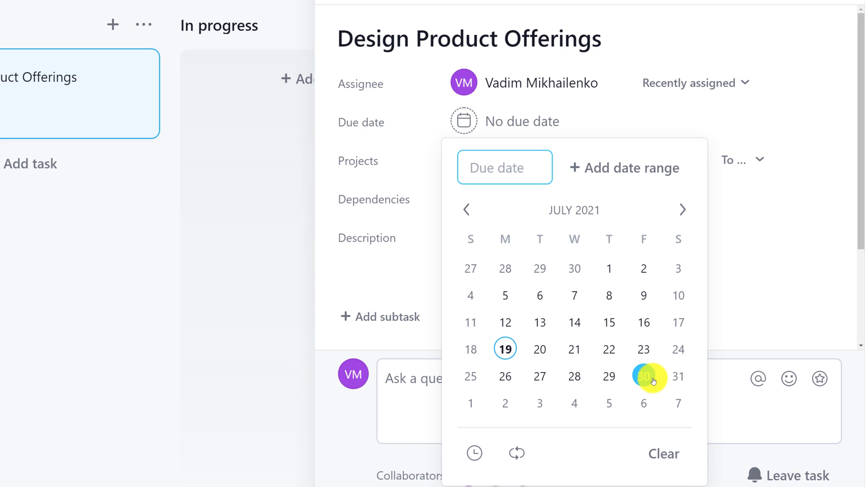
scroll(652, 377, "down", 2)
left_click(644, 323)
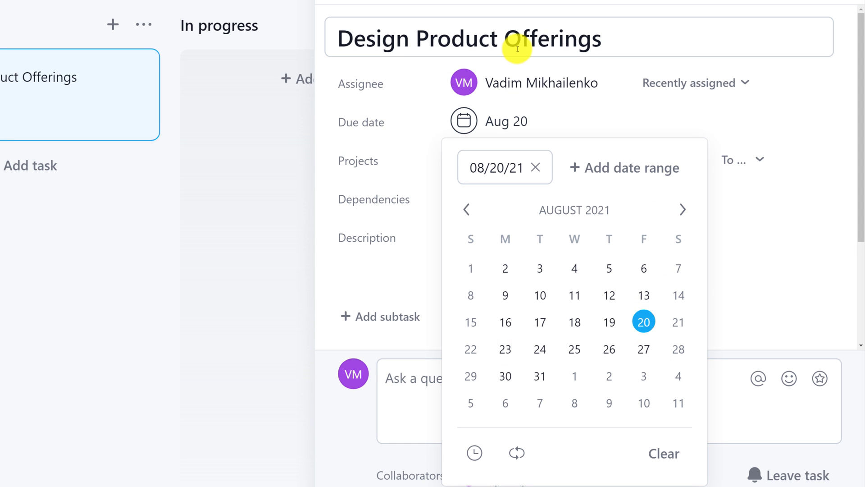
left_click(645, 324)
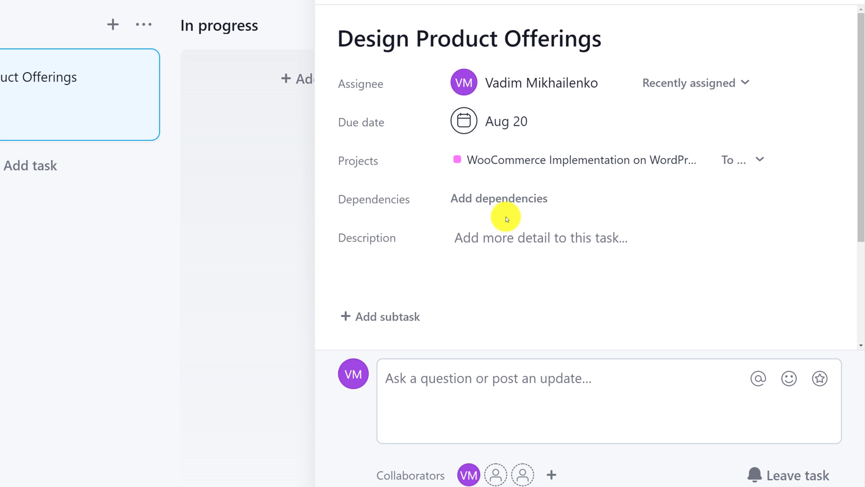
Add the task description: Research the demand for Ebooks on the Topic of "Artificial Intelligence". Understand the sales volume, content, authors and competition.
left_click(466, 239)
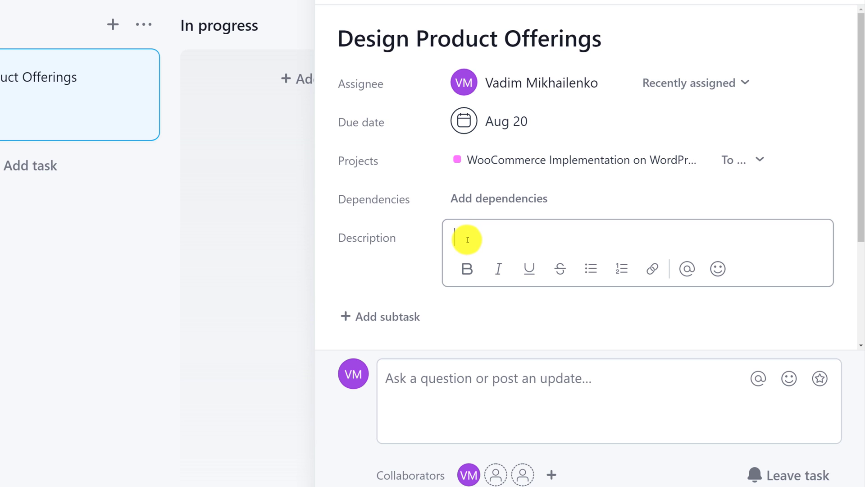
type("Research the demand for Ebooks on the Topic of \"Artificial Intelligence\". Understand the sales volume, content, authors and competition")
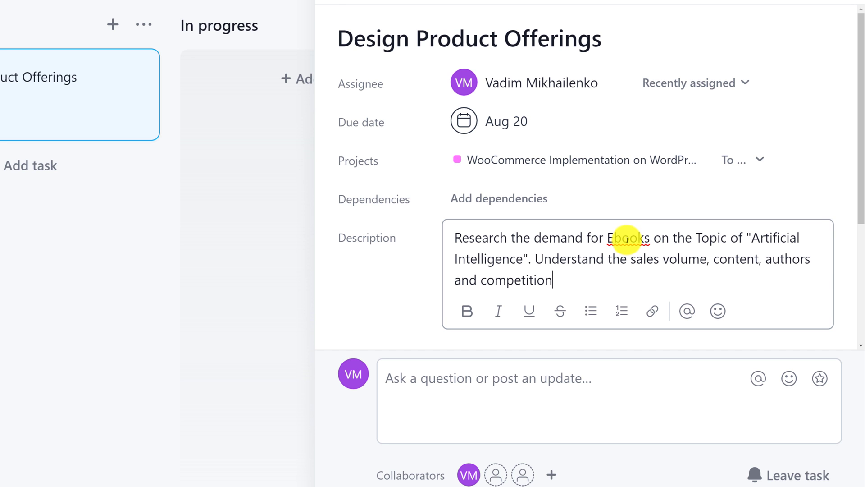
left_click(329, 16)
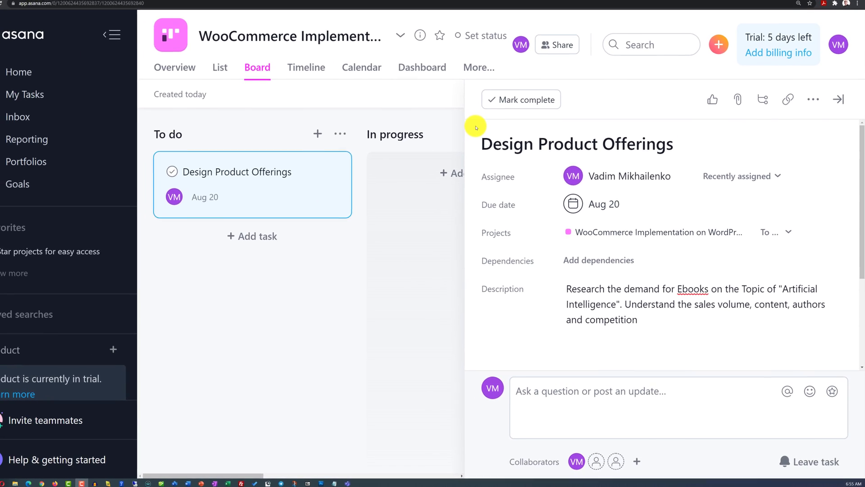
Close the task details and move the Design Product Offerings card from To do to In progress and on to Complete.
left_click(327, 293)
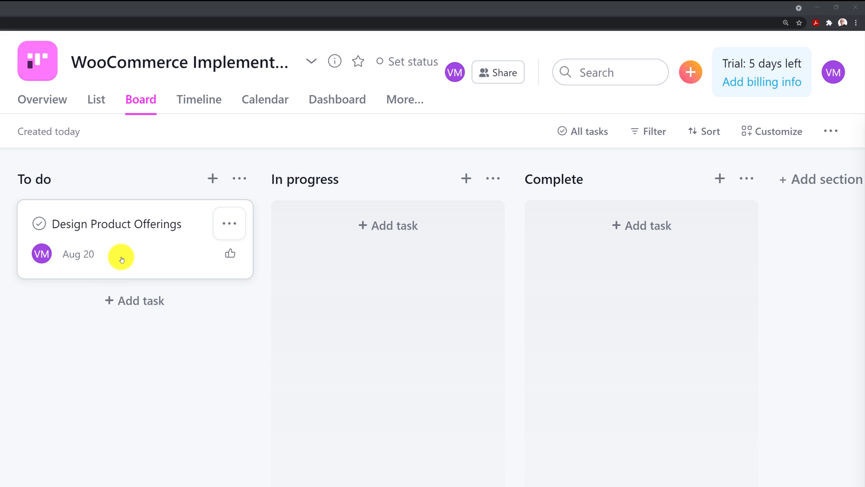
left_click_drag(122, 258, 384, 256)
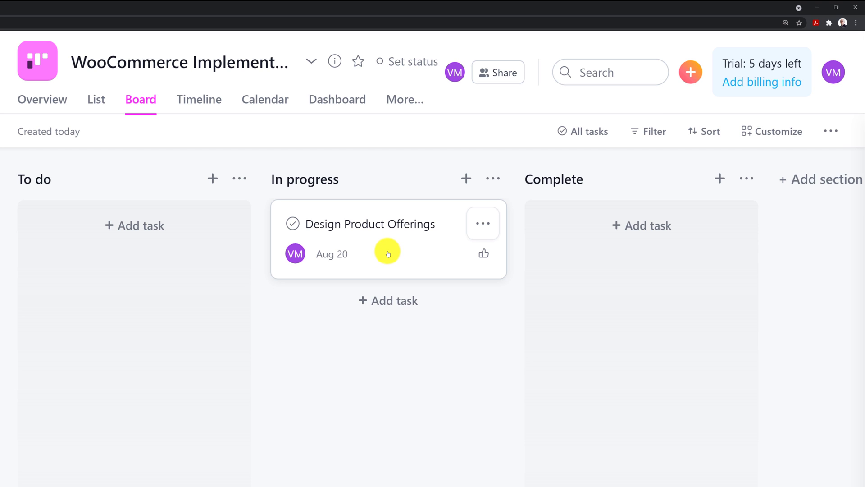
left_click_drag(388, 254, 637, 258)
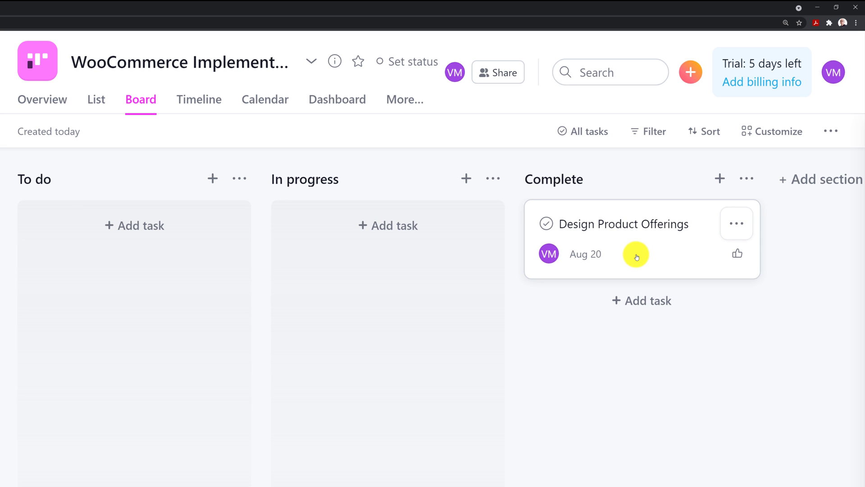
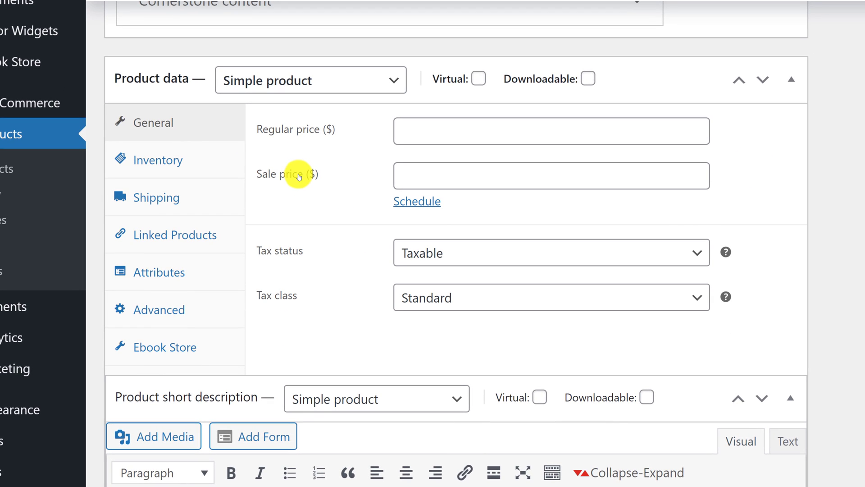
Switch to the WordPress product editor and review the Inventory, Shipping, Linked Products, Attributes, Advanced and Ebook Store settings of the product data.
left_click(168, 164)
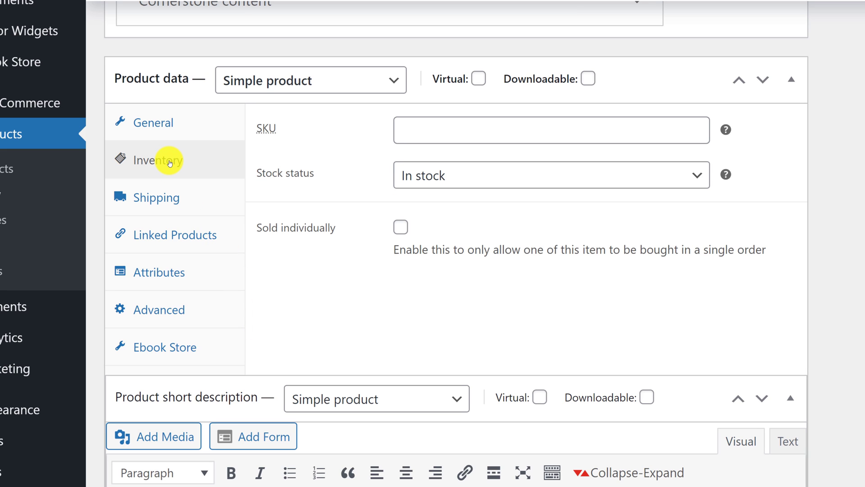
left_click(162, 199)
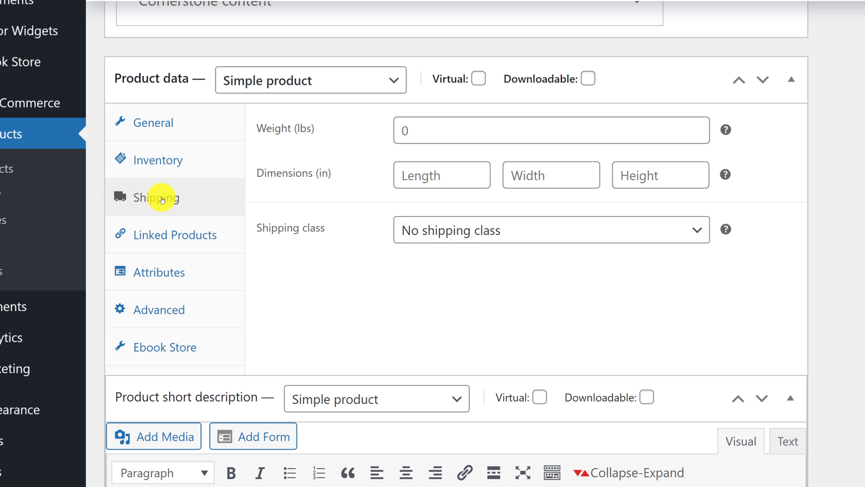
left_click(184, 238)
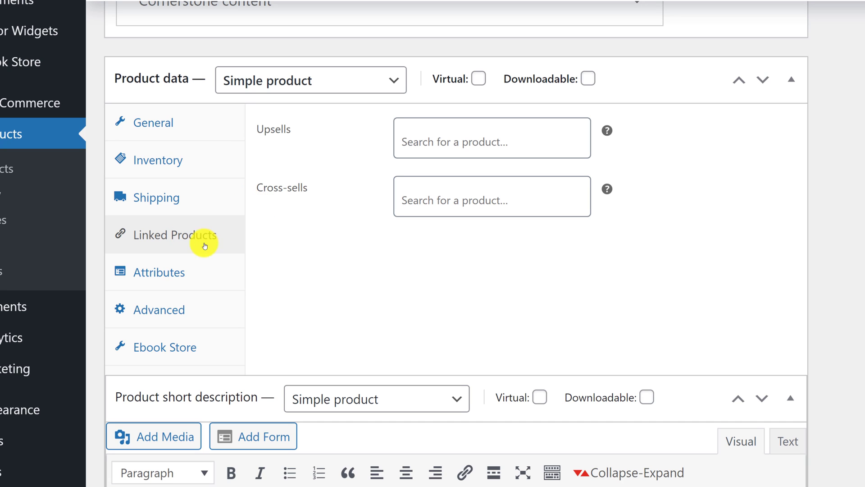
left_click(180, 276)
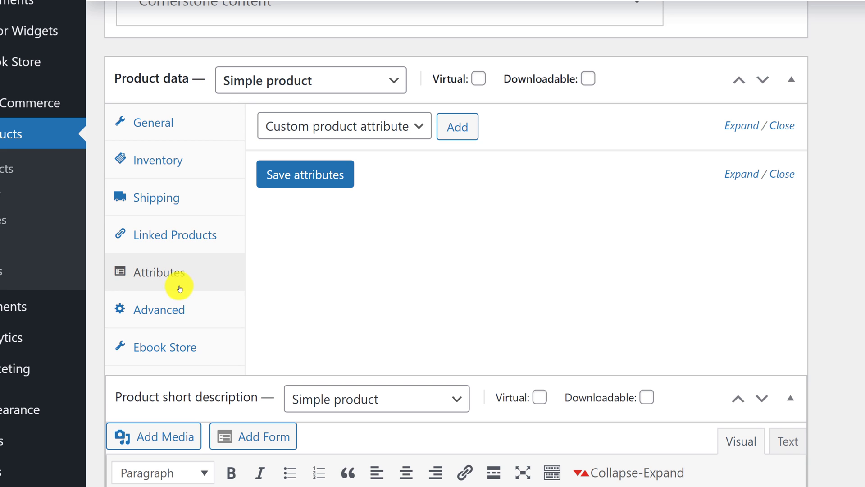
left_click(174, 308)
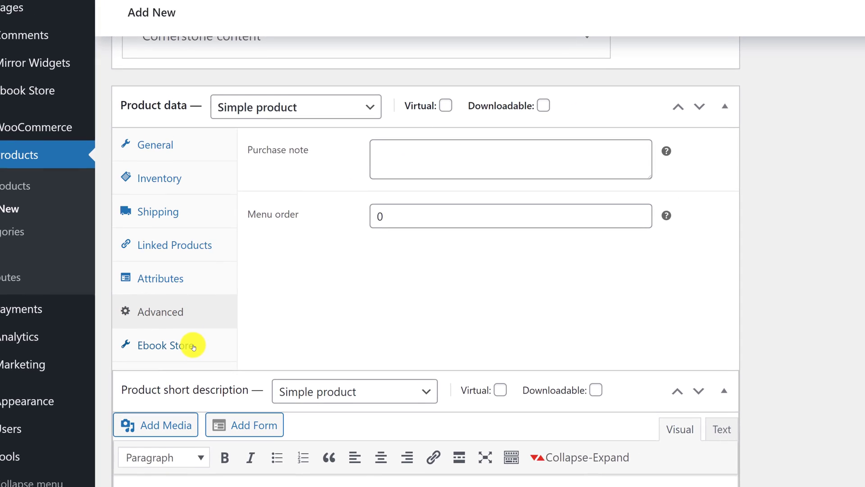
left_click(193, 347)
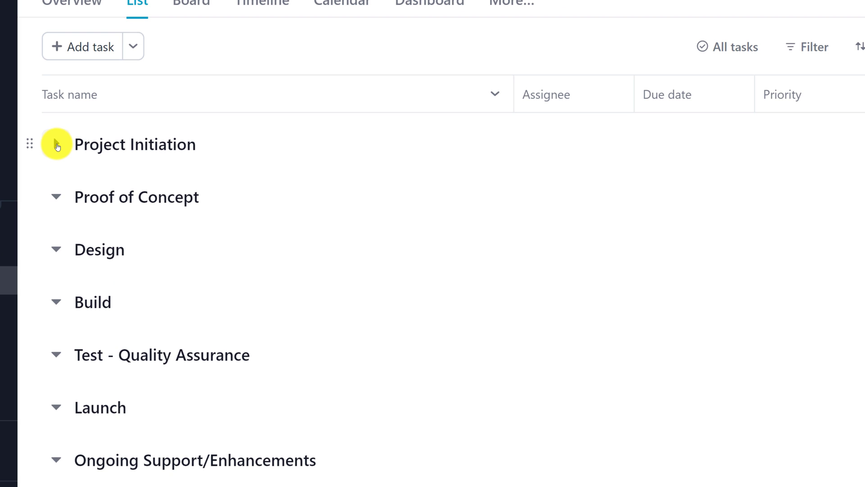
In Asana's Create an E-Commerce Store project, expand Project Initiation and add a task named Complete Research of WooCommerce Plug-in.
left_click(57, 144)
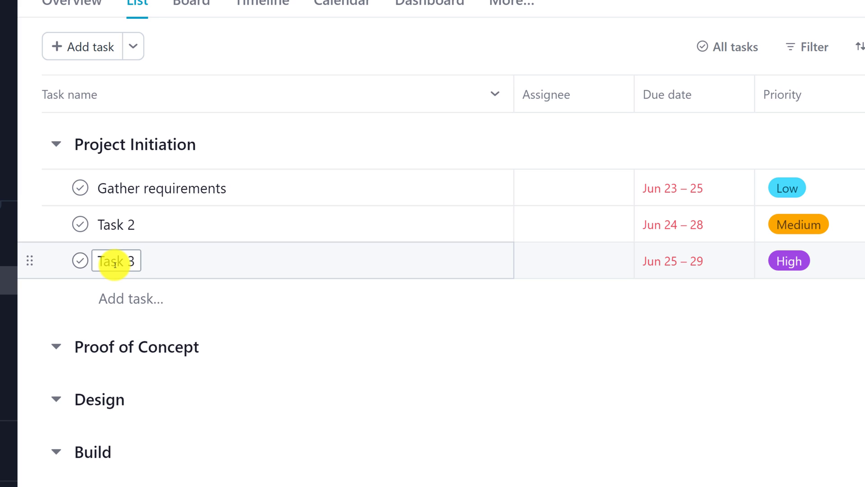
left_click(139, 301)
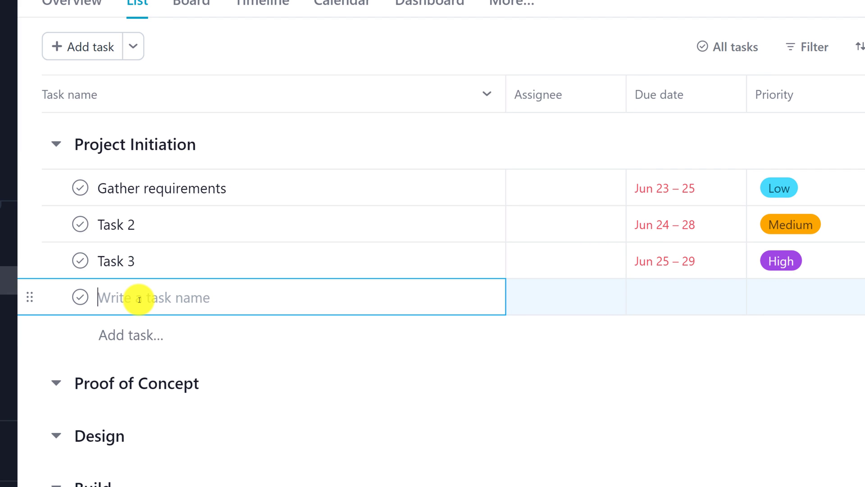
type("Complete Research of WooCommerce Plug-in")
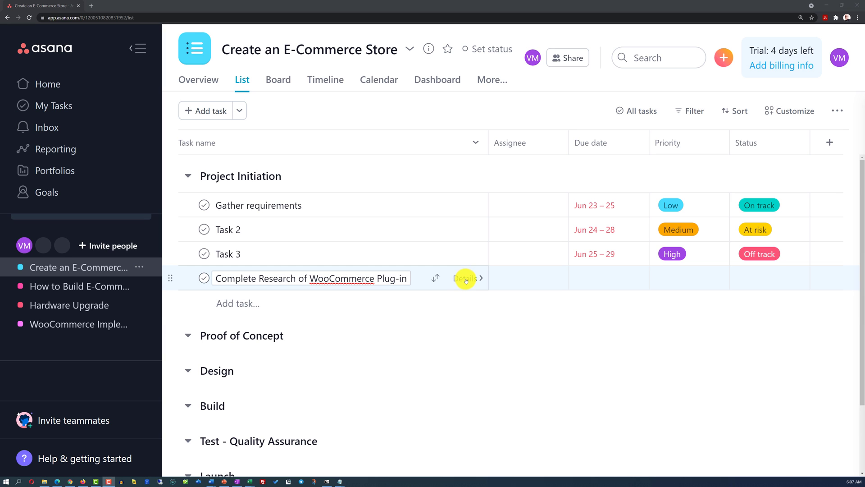
Open the details of the Complete Research of WooCommerce Plug-in task, assign it to the team member and set its due date to August 17, 2021.
left_click(466, 279)
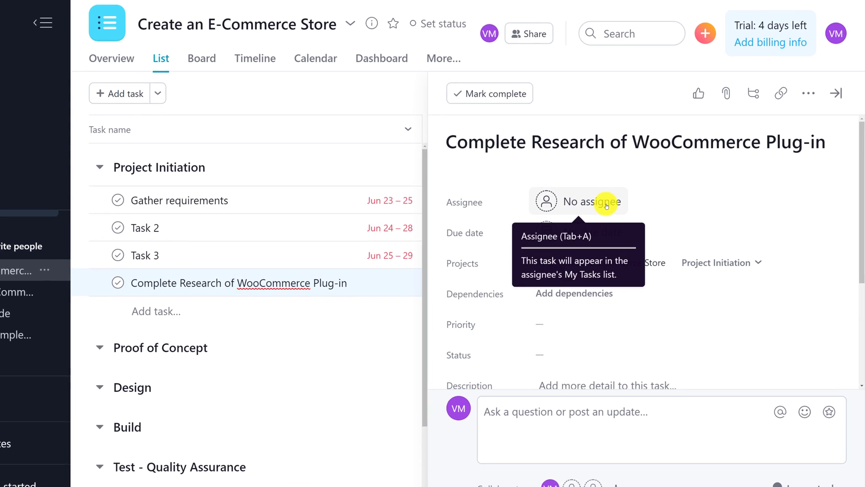
left_click(607, 203)
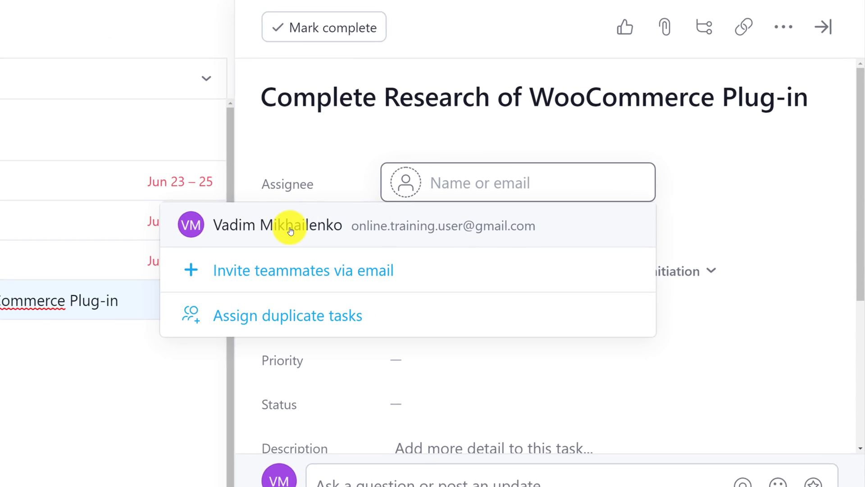
left_click(289, 226)
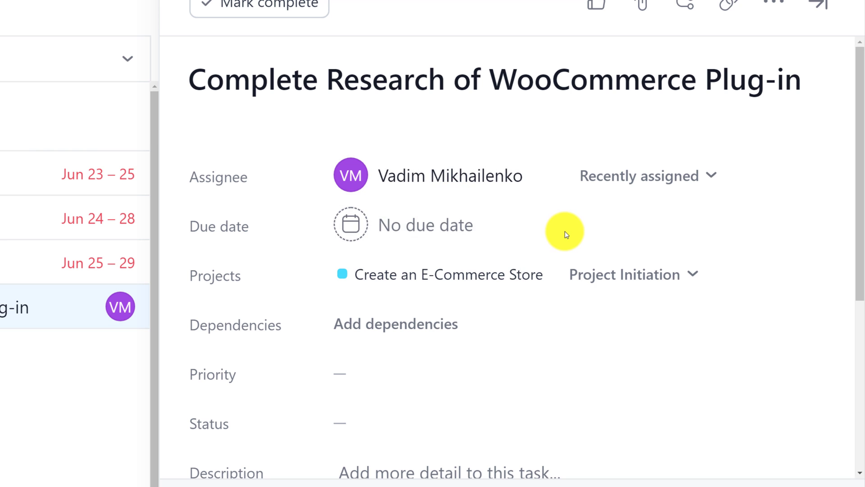
left_click(427, 226)
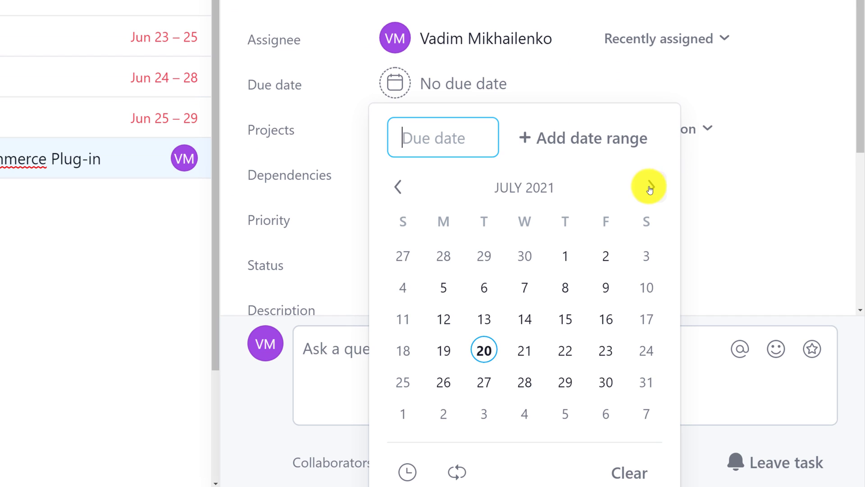
left_click(651, 187)
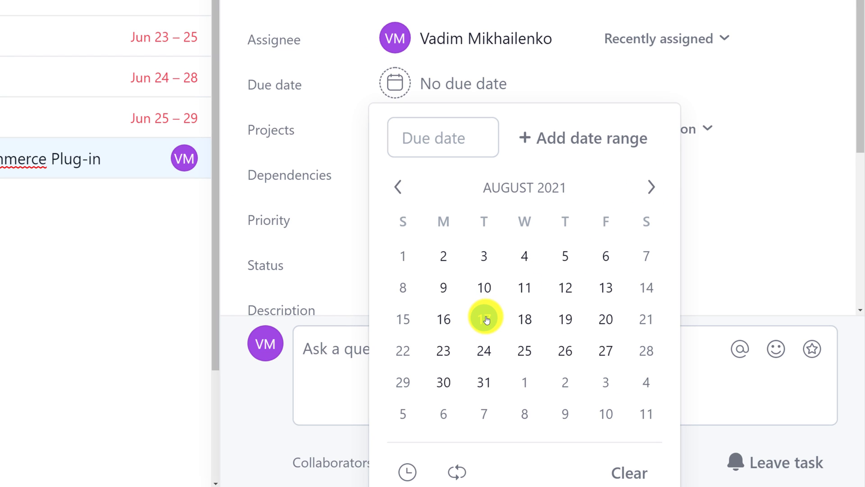
left_click(485, 318)
left_click(336, 245)
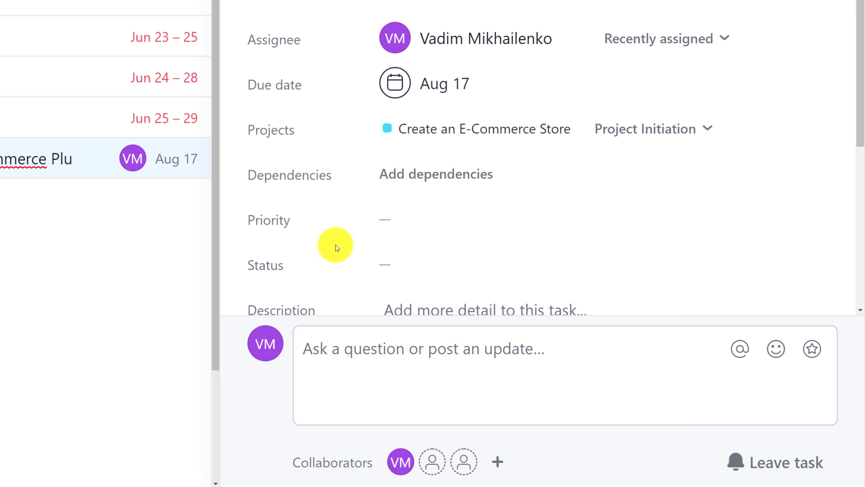
Set the WooCommerce Plug-in research task's priority to High and its status to On track.
left_click(447, 176)
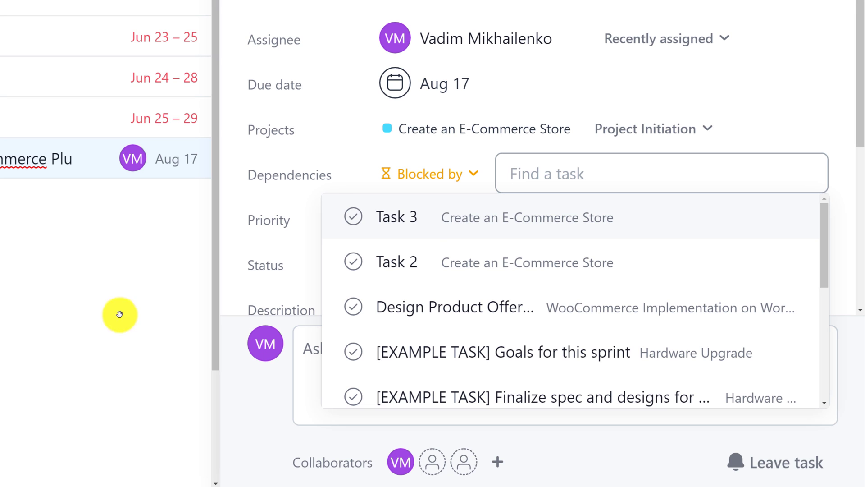
left_click(304, 210)
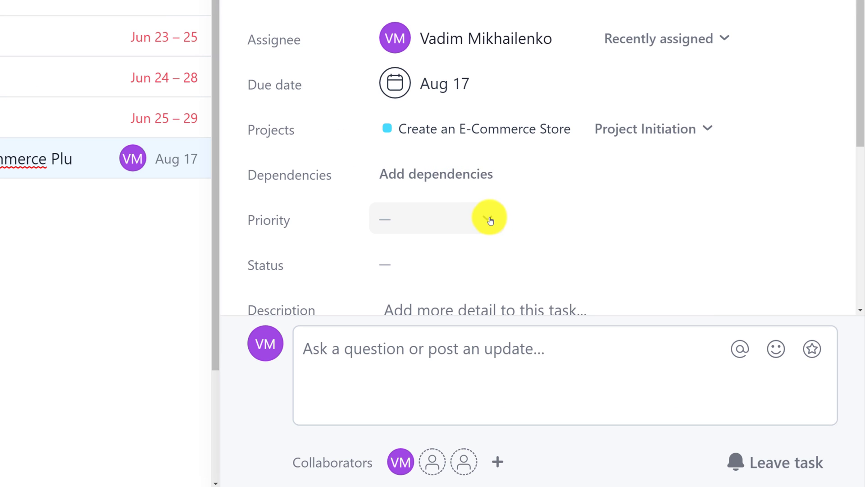
left_click(489, 220)
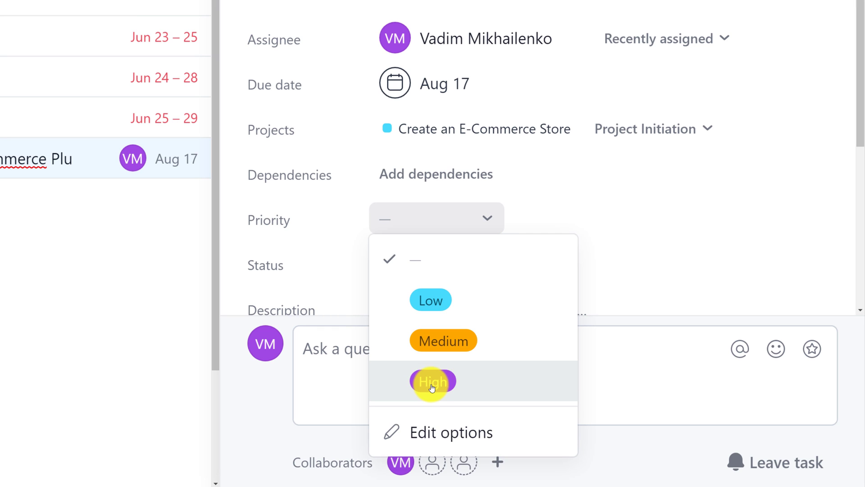
left_click(444, 383)
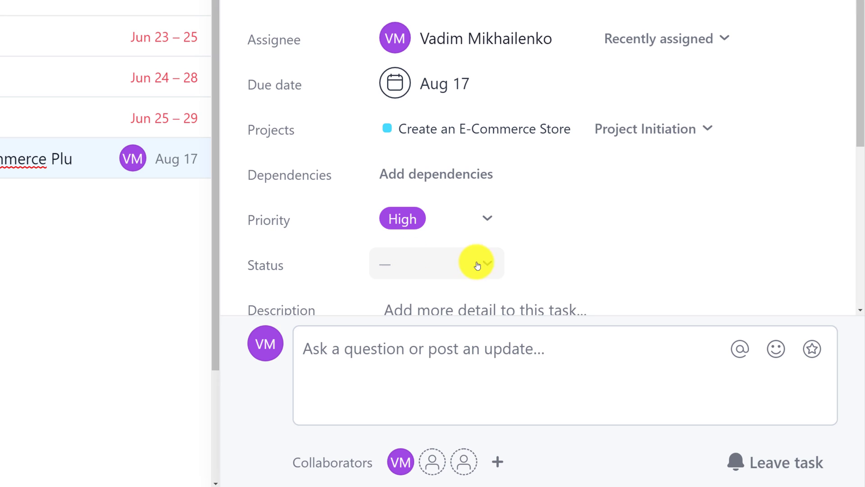
left_click(493, 265)
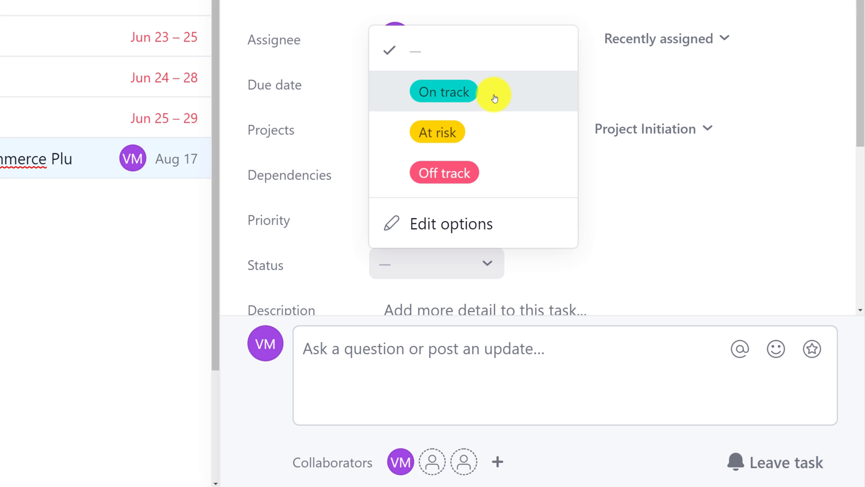
left_click(495, 98)
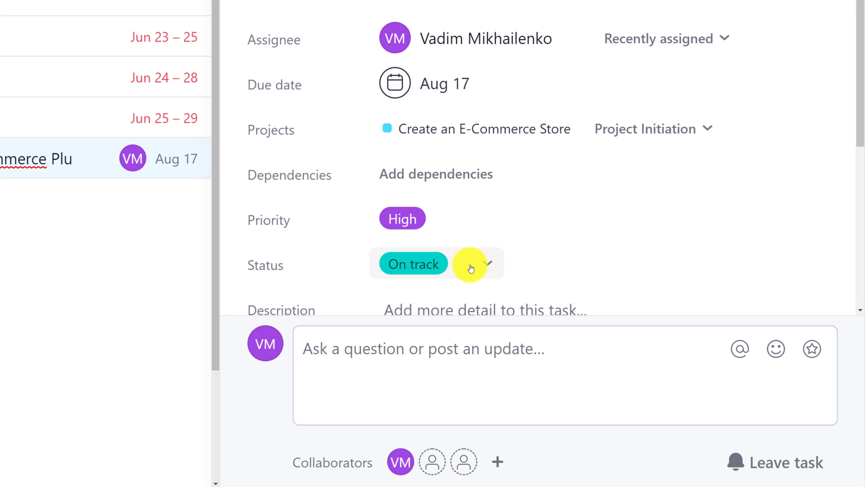
Add the description "Identify required settings for WooCommerce Plug-in that need to be configure to make WooCommerce Operational on WordPress" and close the task details.
scroll(419, 199, "down", 2)
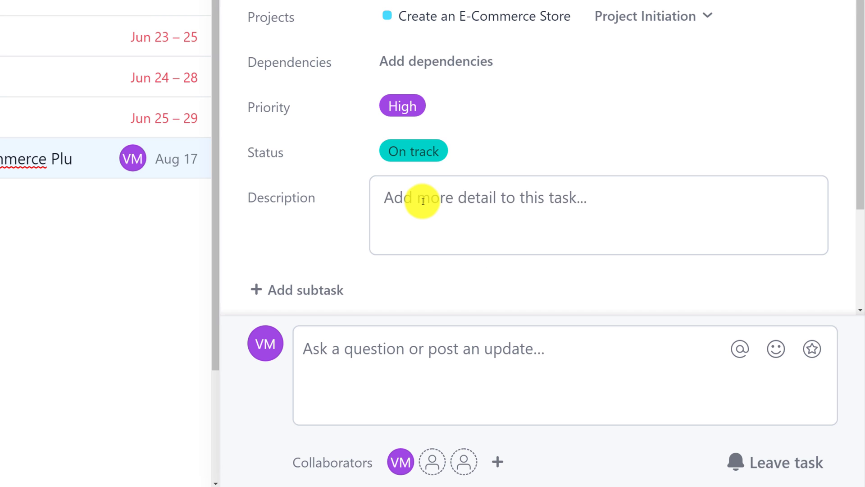
left_click(456, 207)
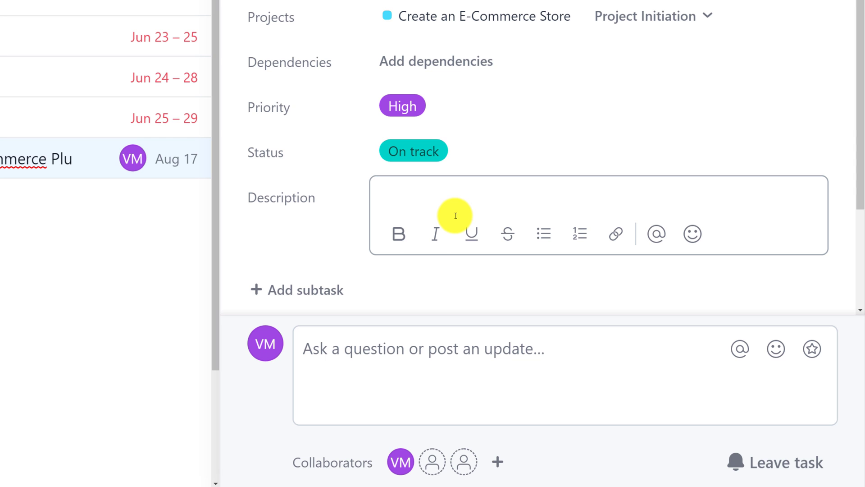
type("Identify required settings for WooCommerce Plug-in that need to be configure to make WooCommerce Operational on WordPress")
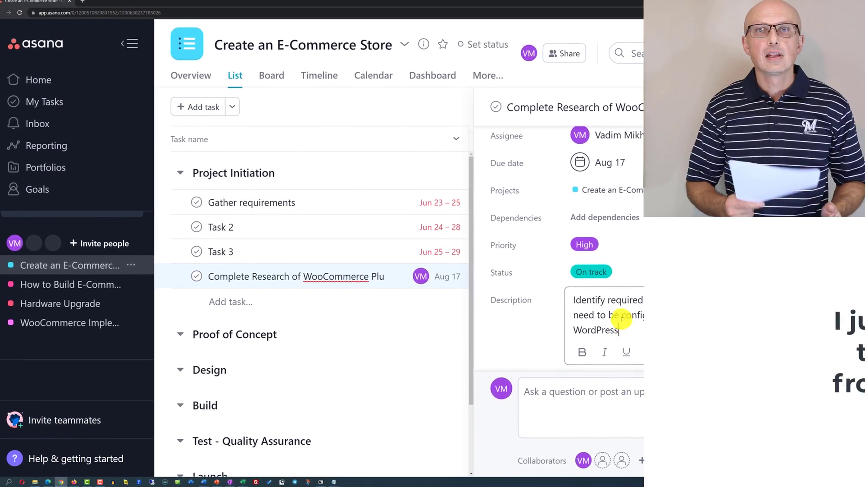
key("F10")
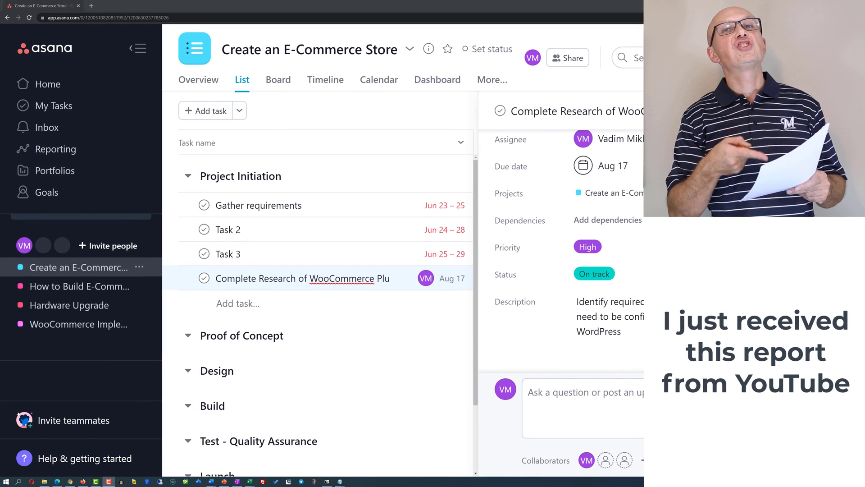
left_click(846, 111)
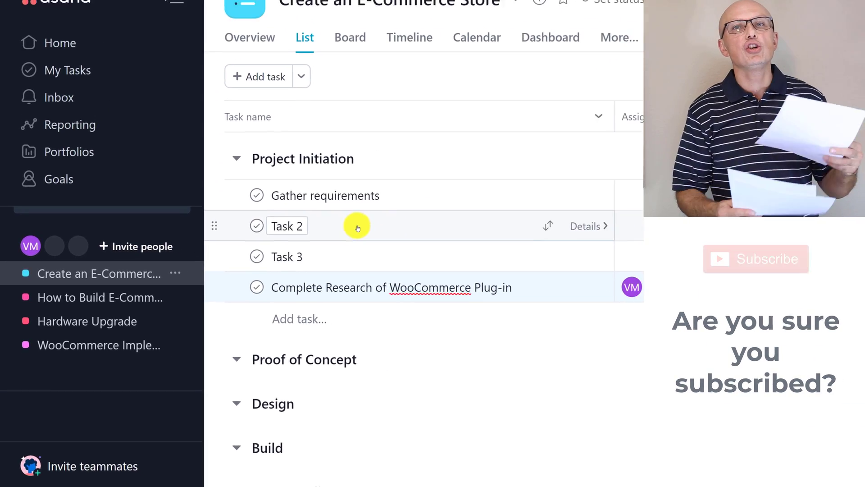
Delete the placeholder tasks Task 2 and Task 3 from the Project Initiation section.
right_click(360, 228)
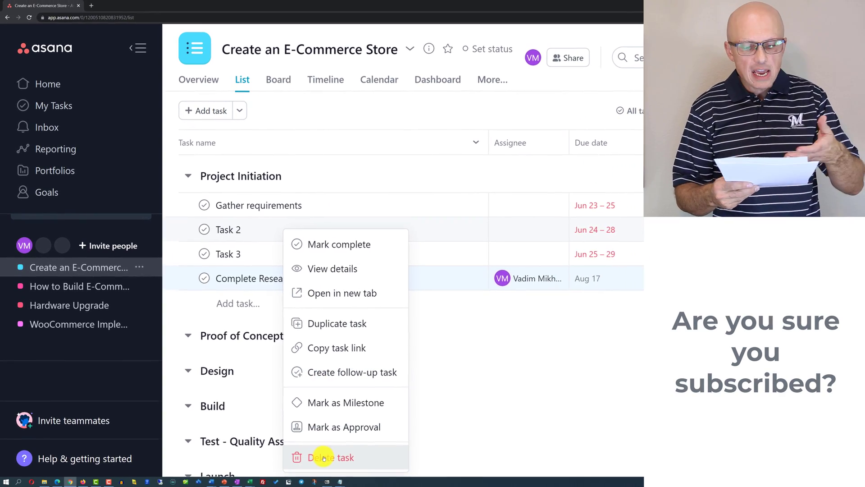
left_click(324, 457)
right_click(265, 230)
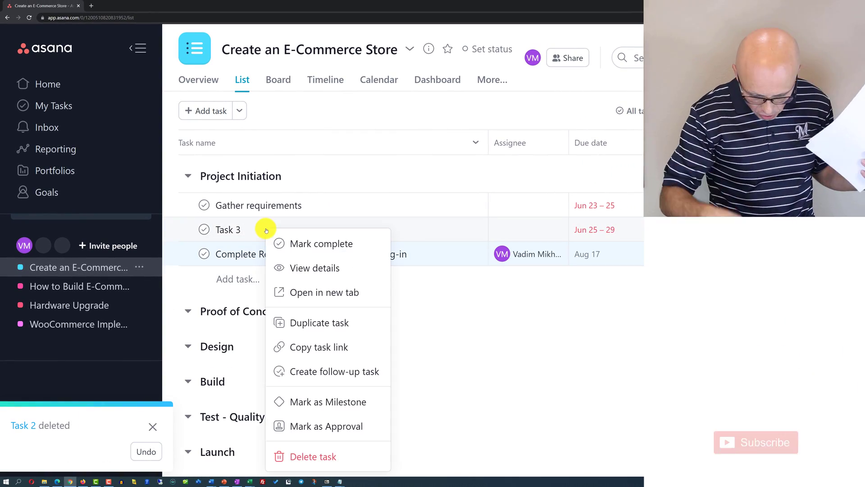
left_click(307, 456)
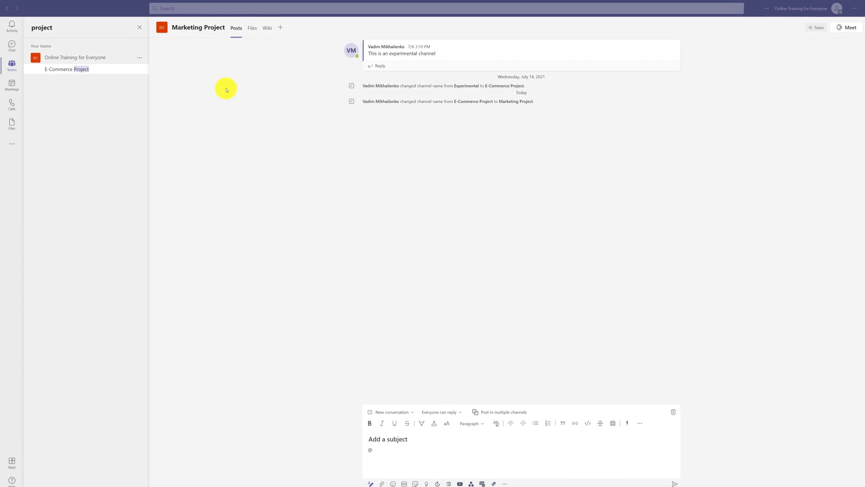
In Microsoft Teams, create an Excel workbook named Marketing Project Plan in the Marketing Project channel's files.
left_click(288, 33)
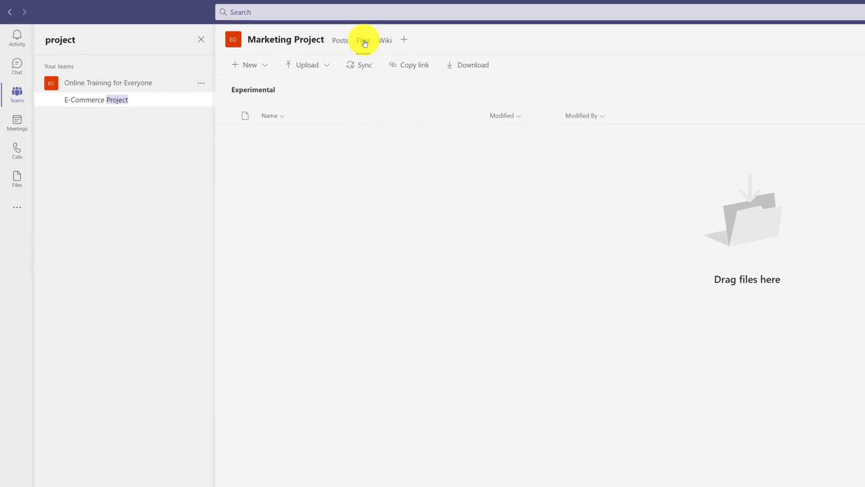
left_click(269, 66)
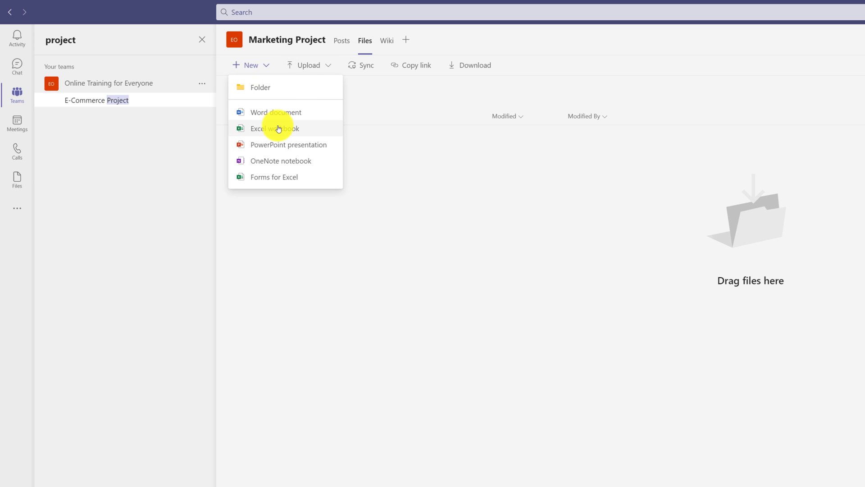
left_click(279, 129)
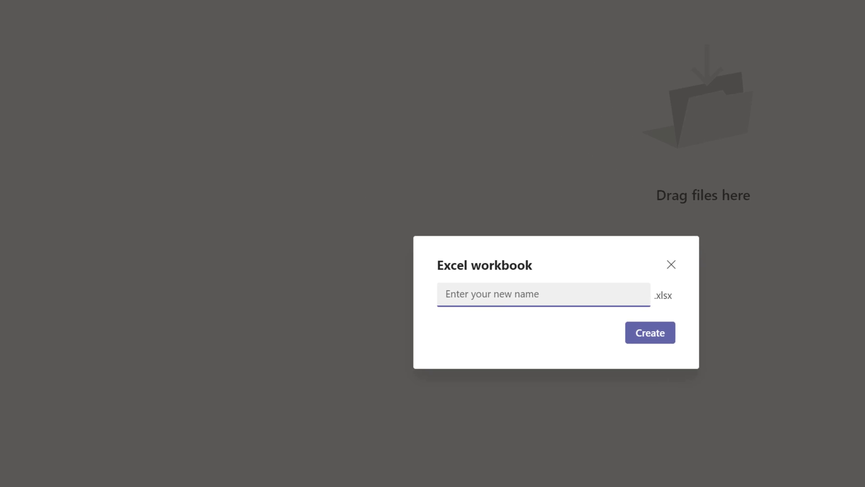
left_click(296, 227)
type("Marketing Project Plan")
left_click(548, 269)
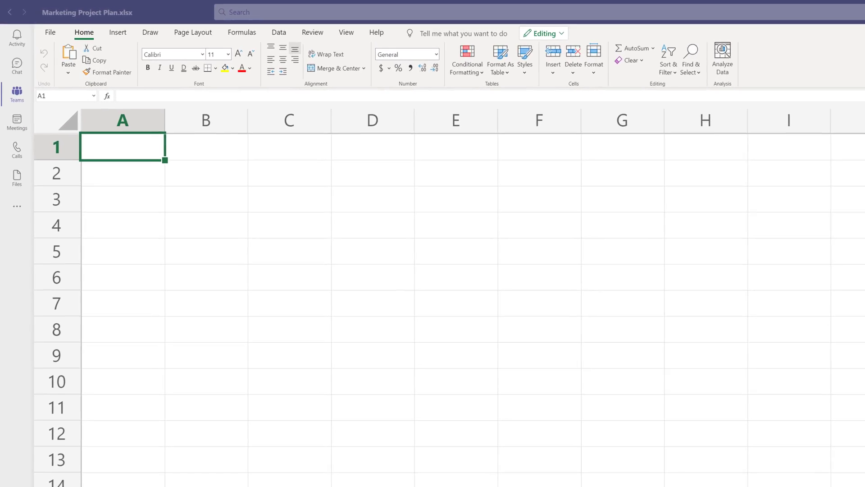
Enter the column headers ID, Phase, Task and Status in cells A1 to D1.
type("ID")
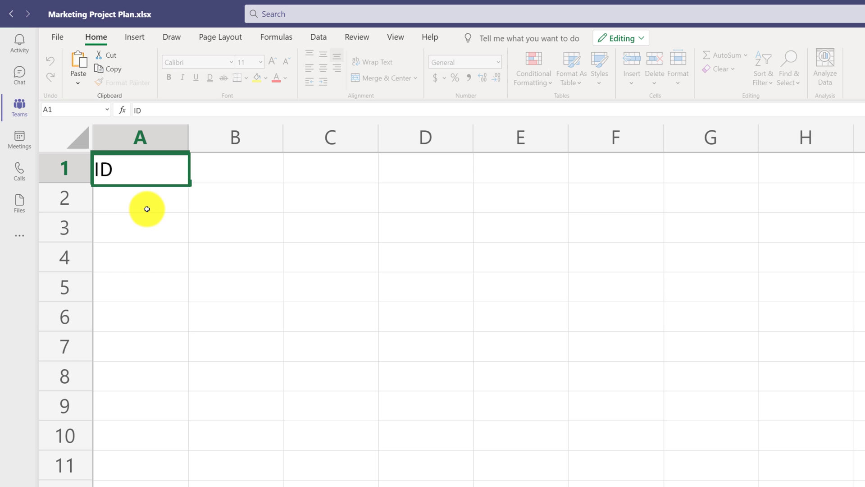
left_click(228, 168)
type("Phase")
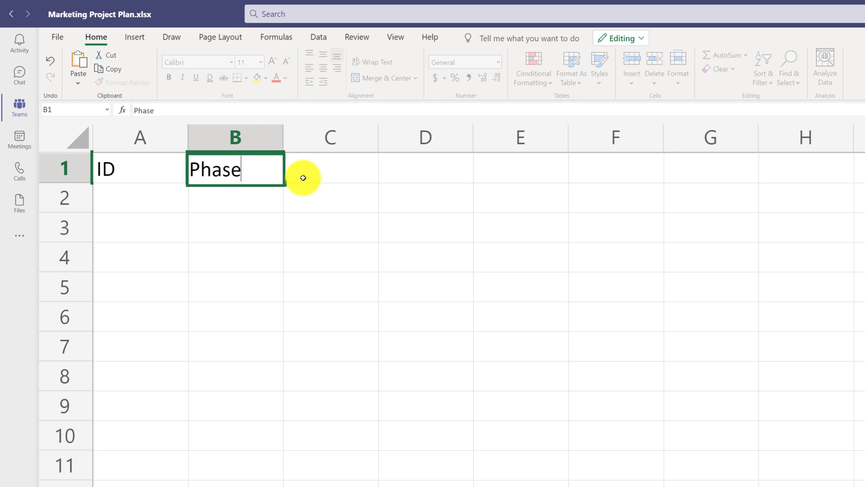
left_click(326, 169)
type("Task")
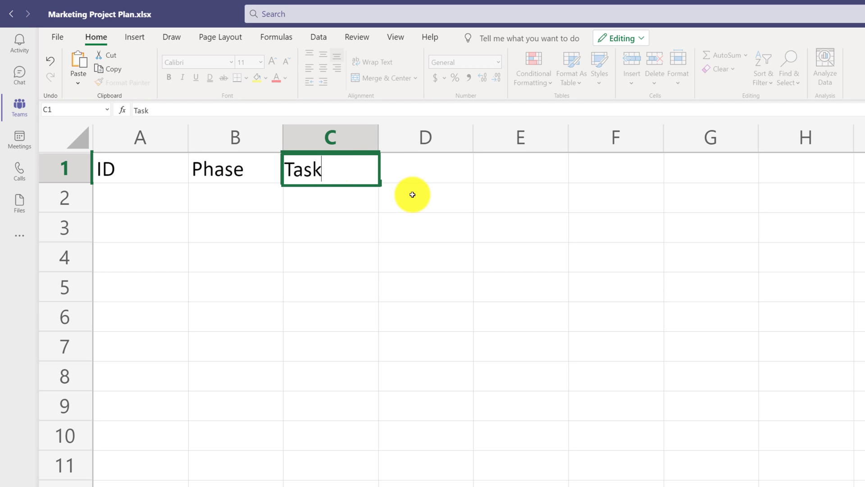
key("Tab")
type("Stat")
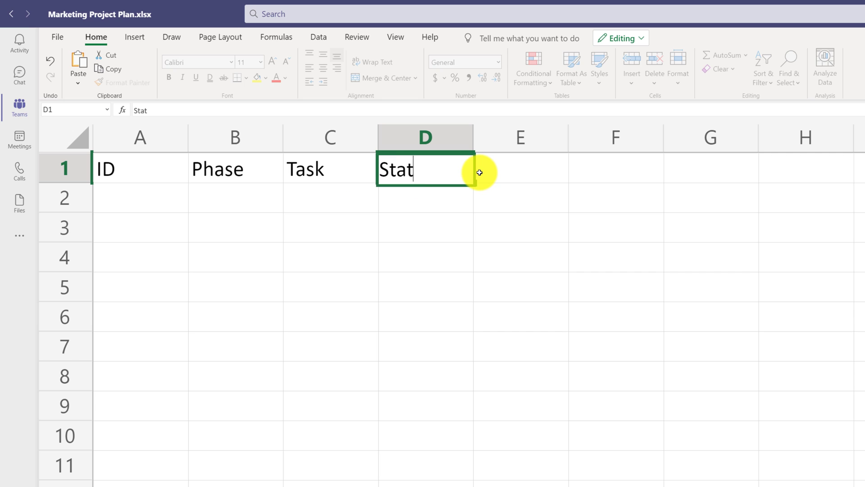
key("ctrl+Return")
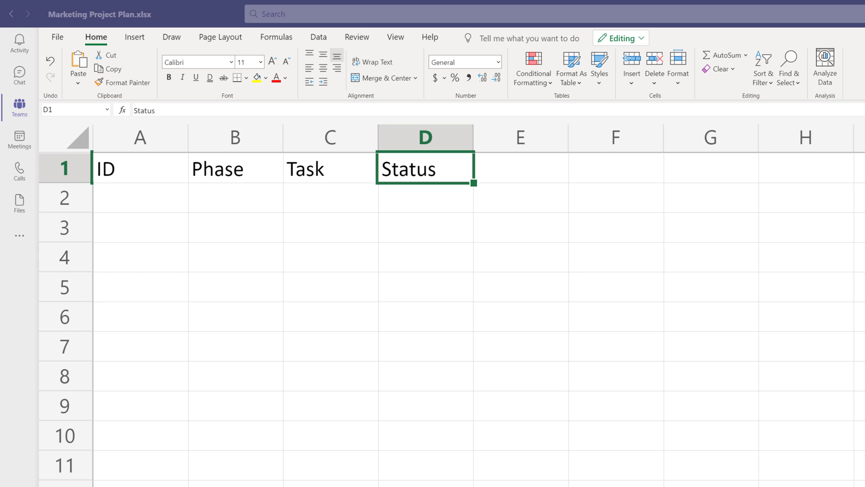
Enter the header Assigned To in cell E1 and fit column E's width to the text.
left_click(498, 158)
type("Assigned To")
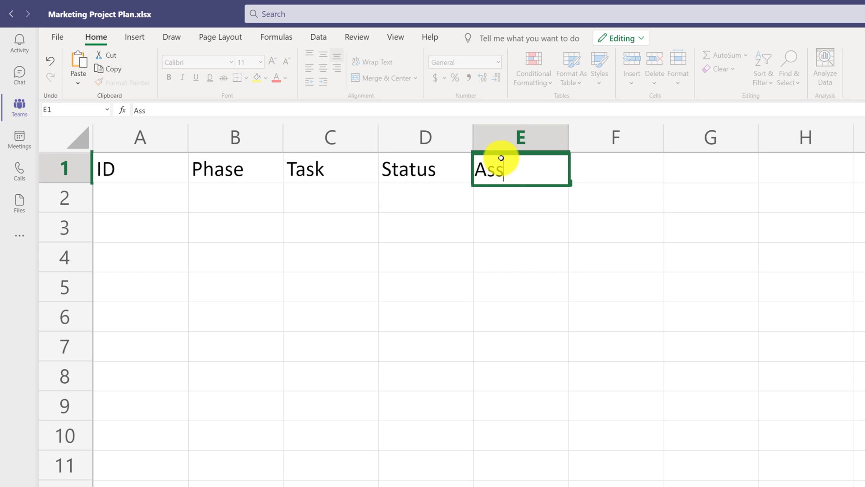
key("Return")
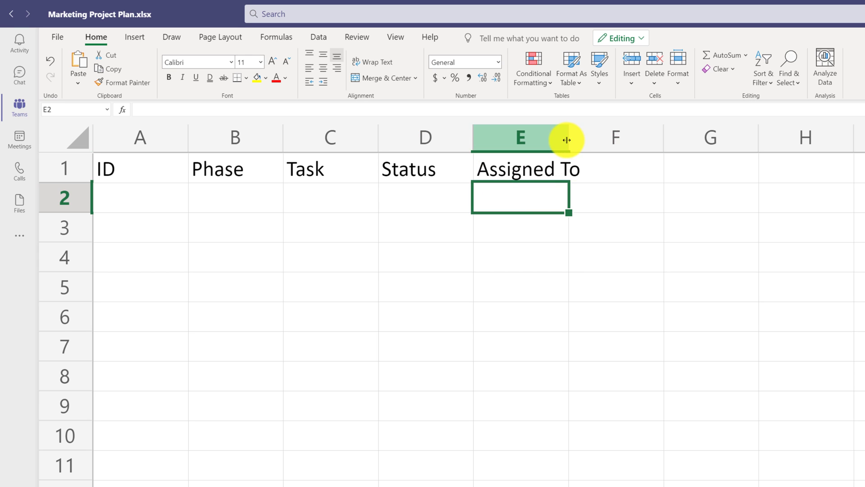
double_click(569, 137)
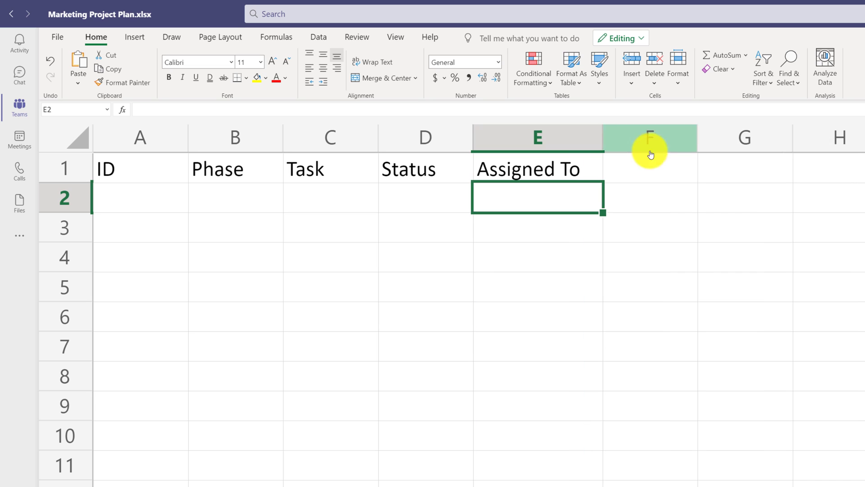
Enter the column headers Start Date in cell F1 and End Date in cell G1.
left_click(649, 173)
type("Start")
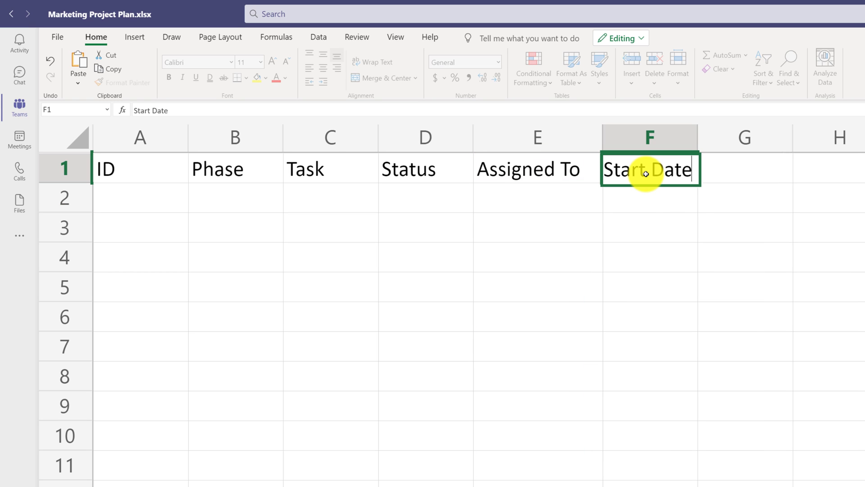
type(" Date")
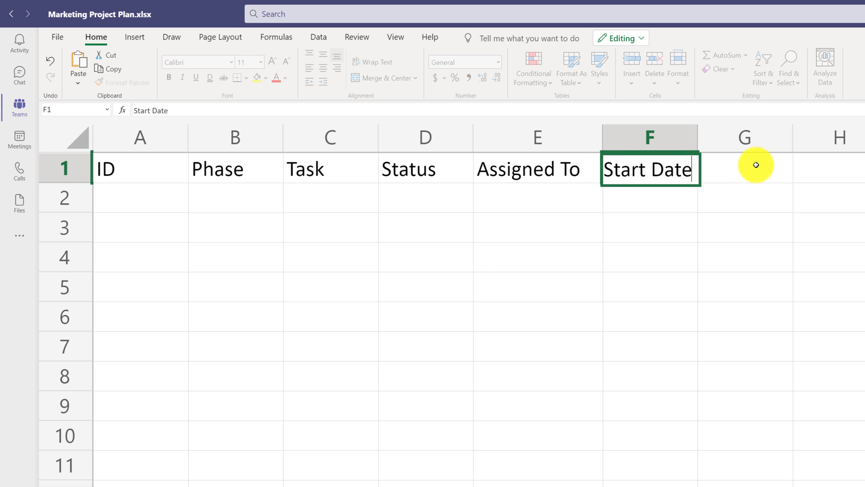
left_click(755, 165)
type("End Da")
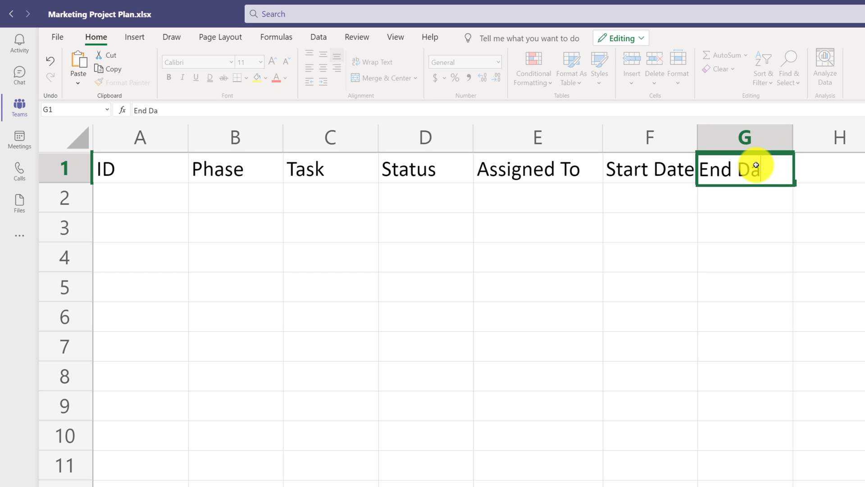
type("te")
left_click(753, 198)
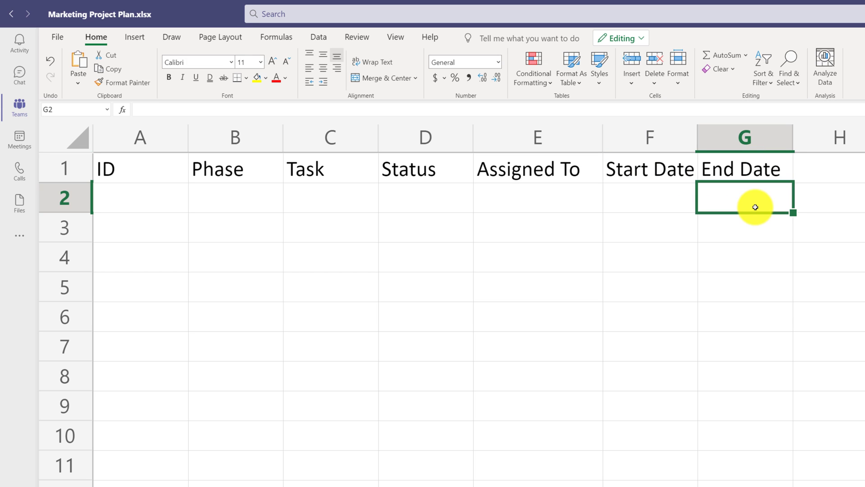
Enter the column headers Rate in cell H1 and Units in cell I1.
left_click(842, 168)
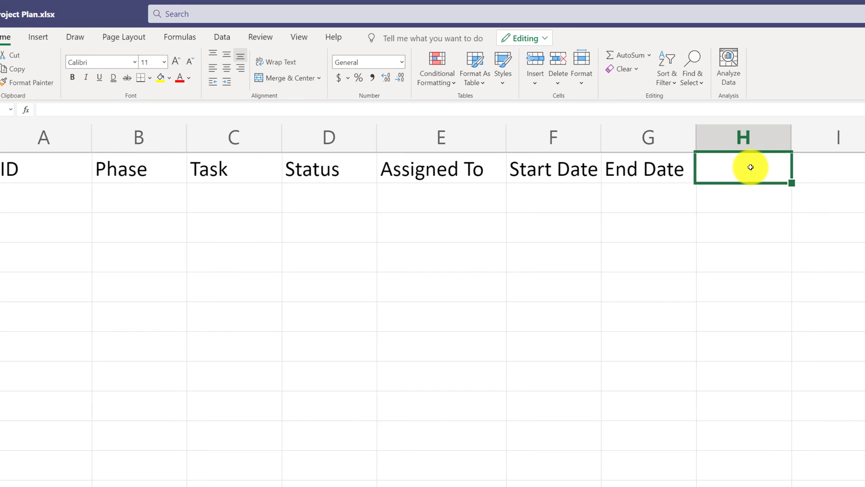
type("Rate")
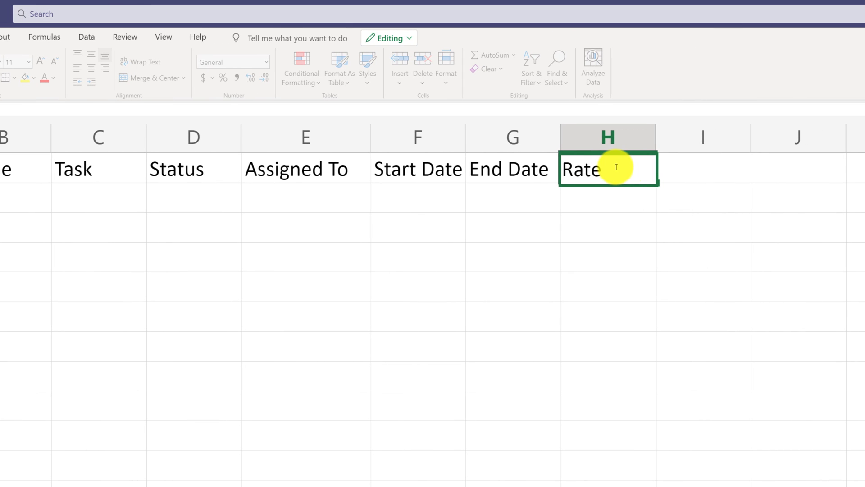
left_click(723, 174)
type("Units")
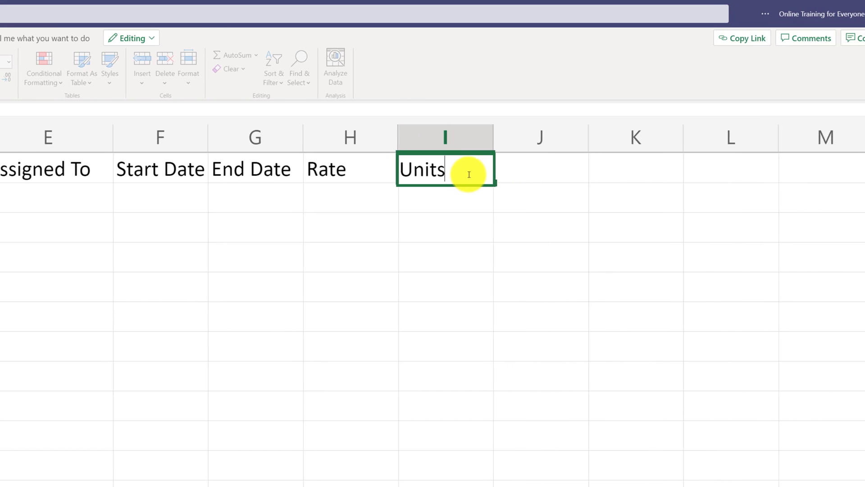
Enter the headers Estimated Cost in J1 and Actual Cost in K1, with column widths fitting the text.
left_click(456, 174)
type("Estimated Cost")
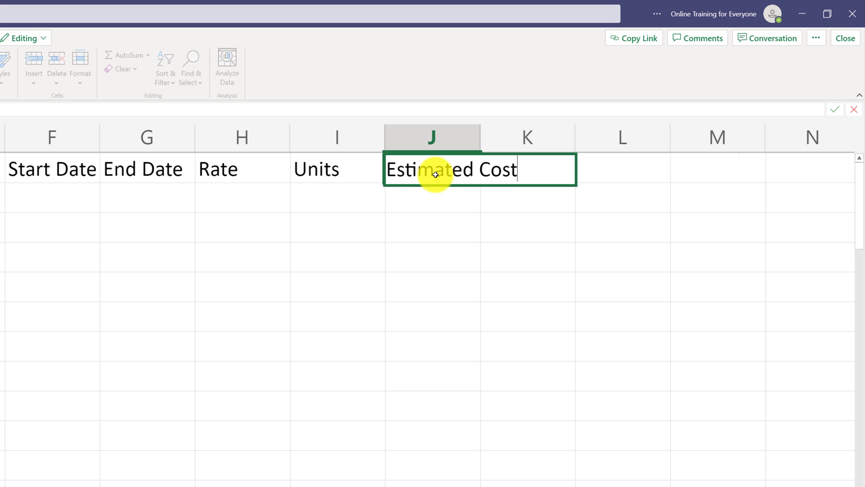
key("Tab")
type("A")
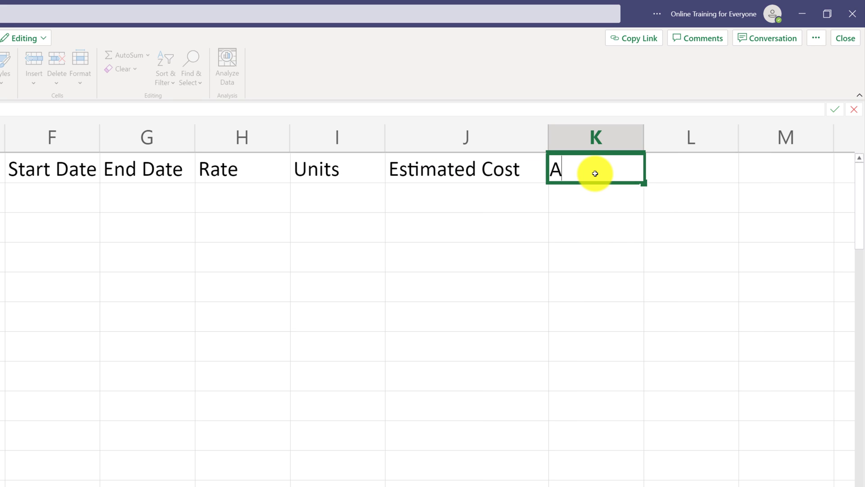
type("ctual Cos")
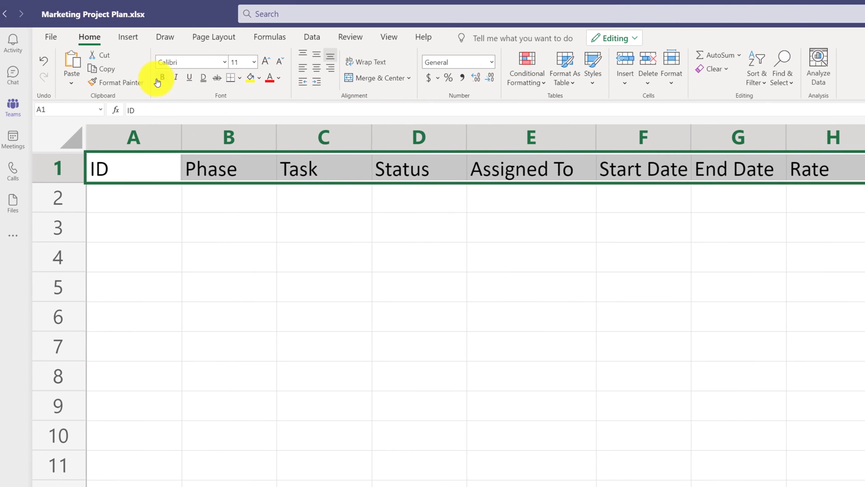
Format the header row A1 to K1 as bold with a light gold fill, and widen the Task column.
left_click(127, 79)
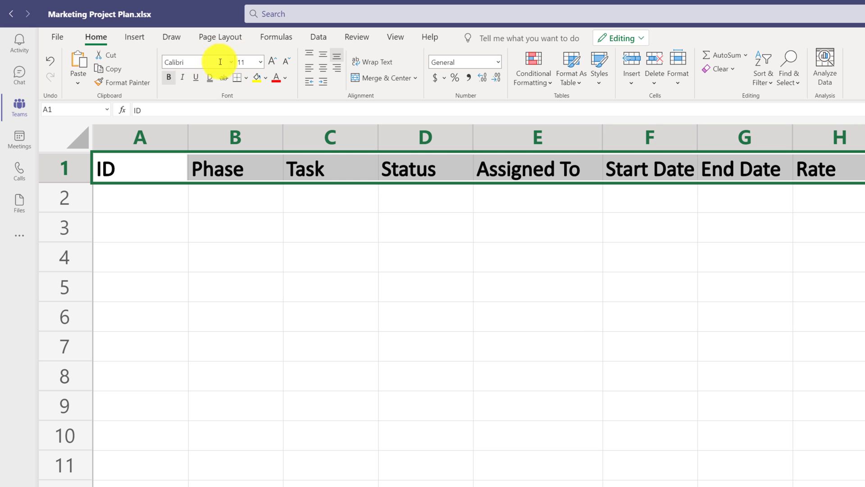
left_click(266, 78)
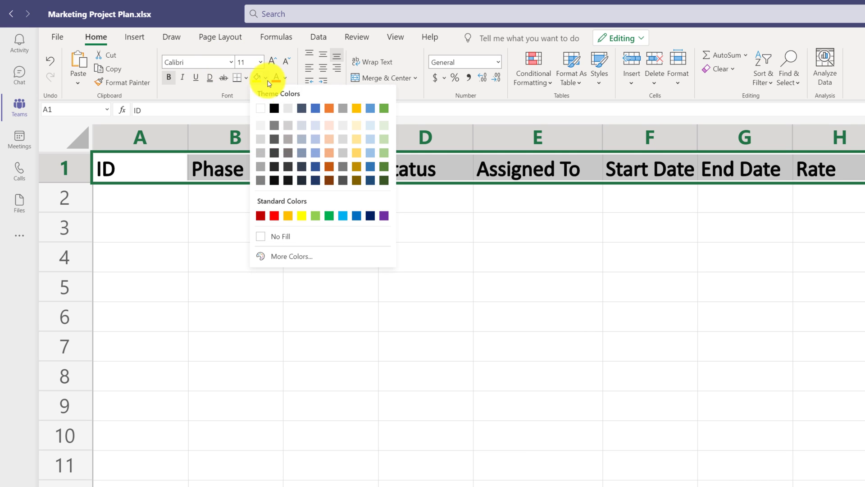
left_click(355, 121)
left_click_drag(378, 137, 496, 134)
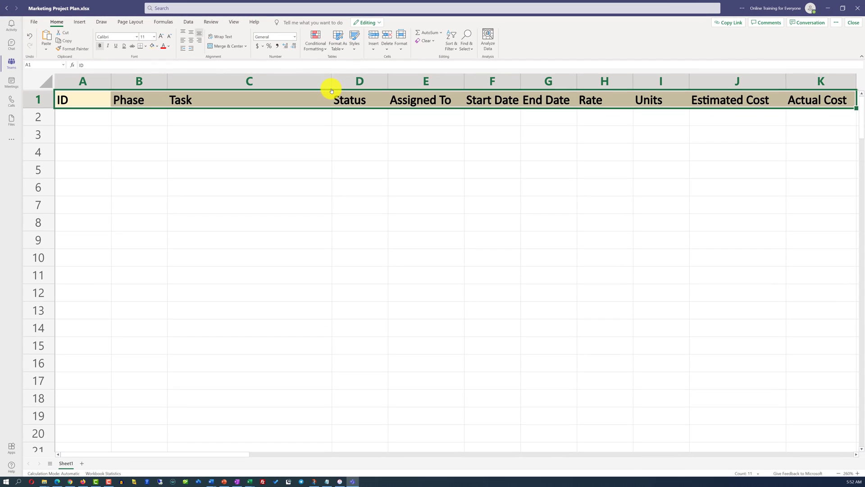
Apply all borders to the plan range A1 to K17.
left_click_drag(94, 100, 815, 379)
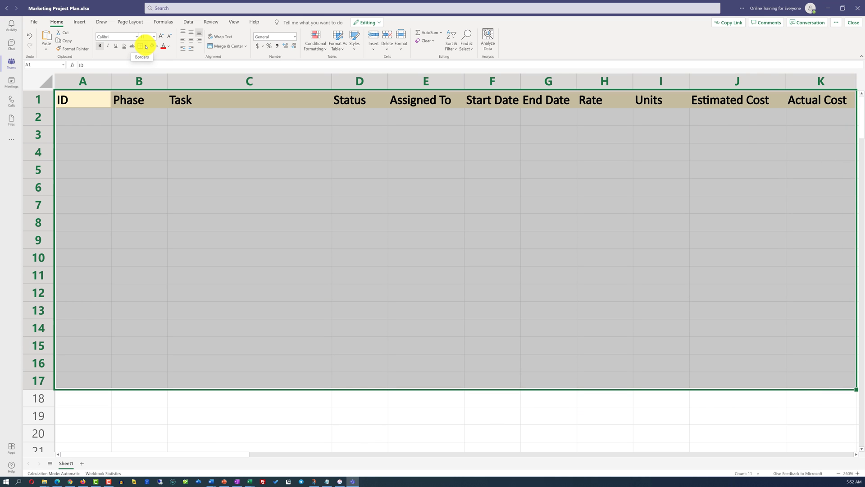
left_click(146, 47)
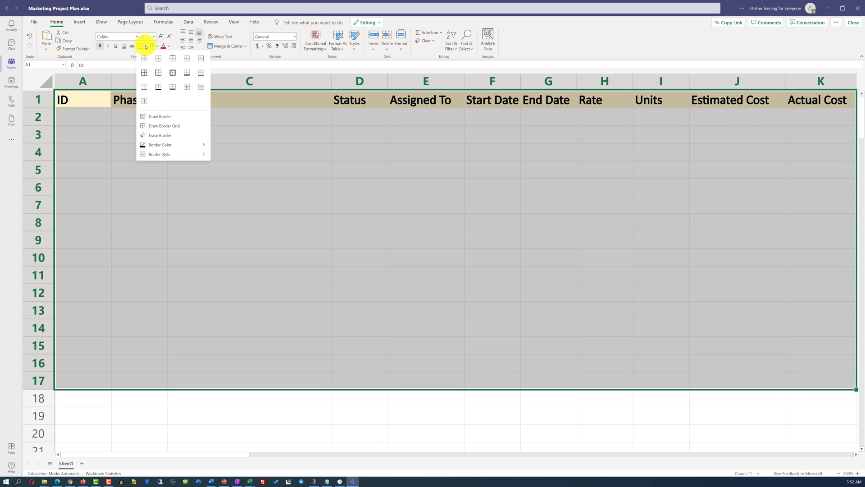
left_click(145, 71)
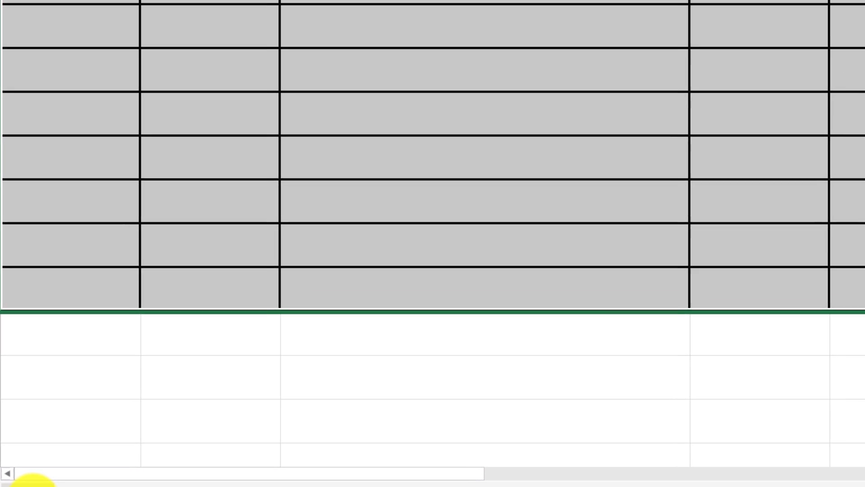
Rename the worksheet Sheet1 as Project Plan.
double_click(156, 439)
key("BackSpace")
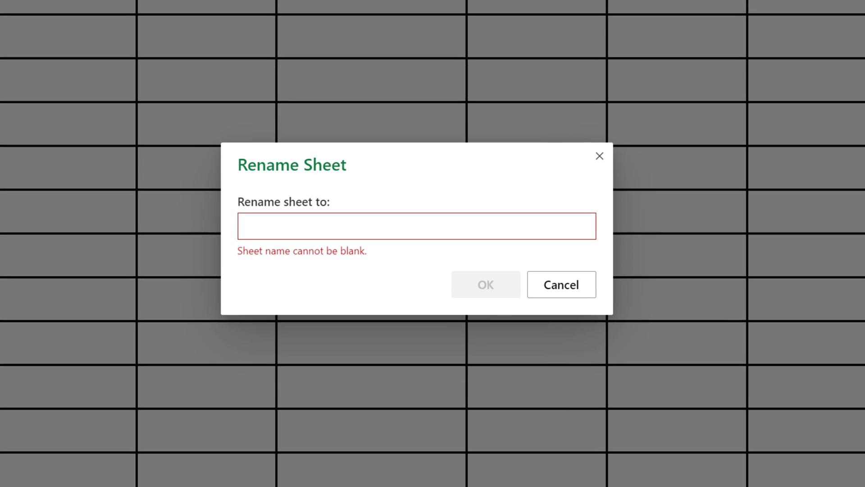
type("Pro")
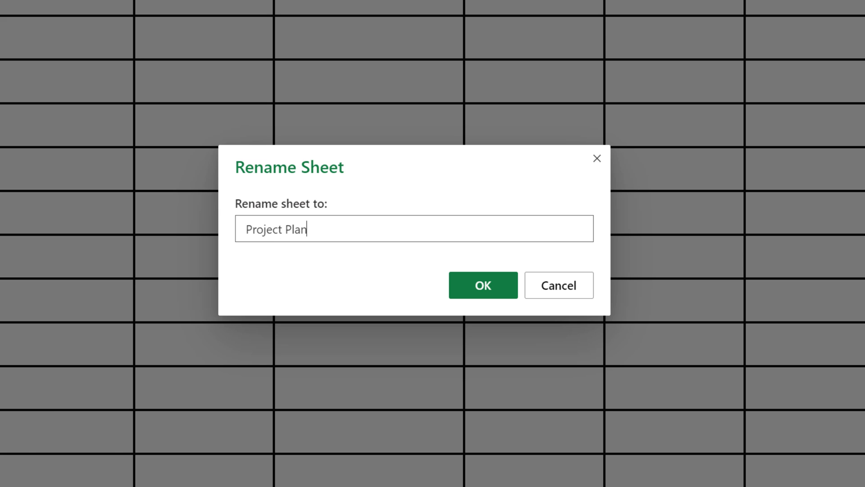
type("ject Plan")
left_click(473, 288)
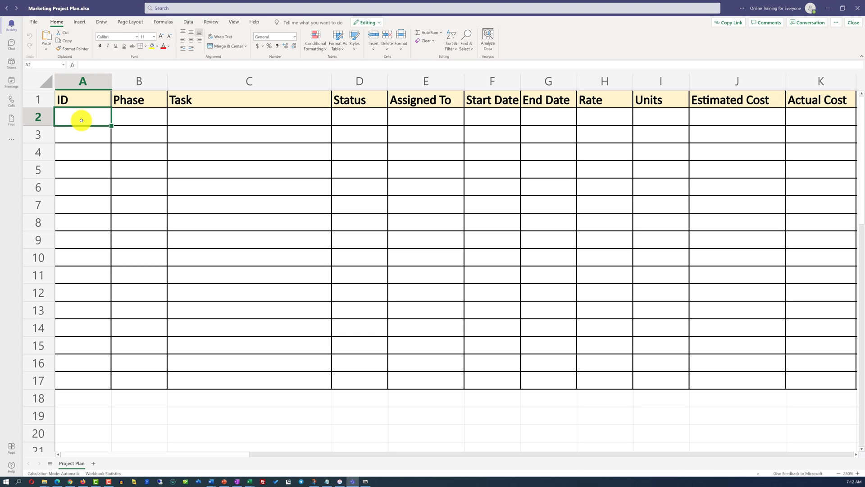
Enter ID 1 with the task Define Marketing Campaign Goals in row 2, and widen the Task column to fit it.
type("1")
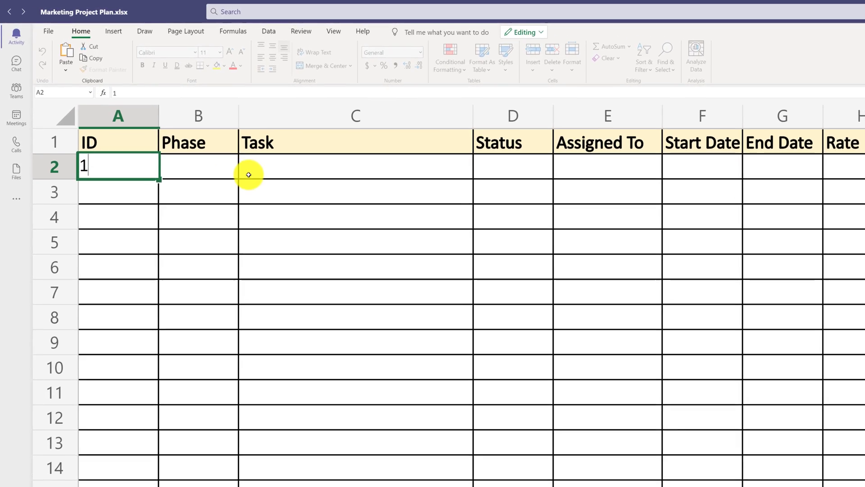
left_click(284, 172)
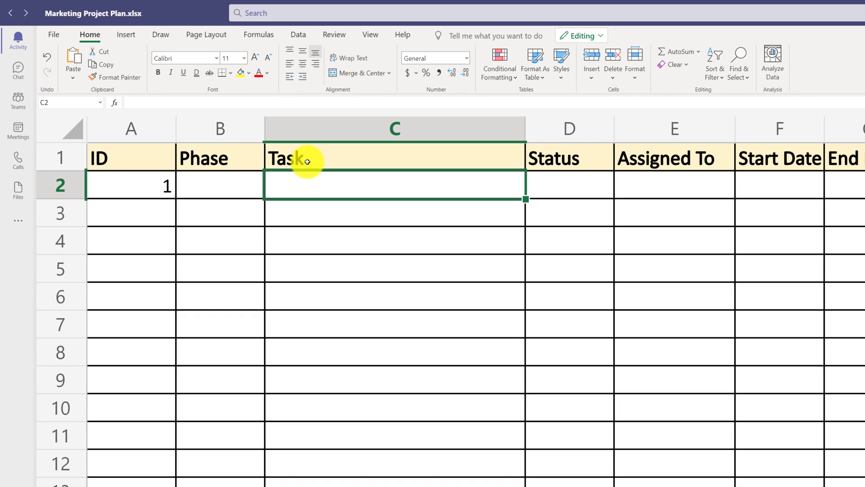
type("Define Marketing Campaign Goals")
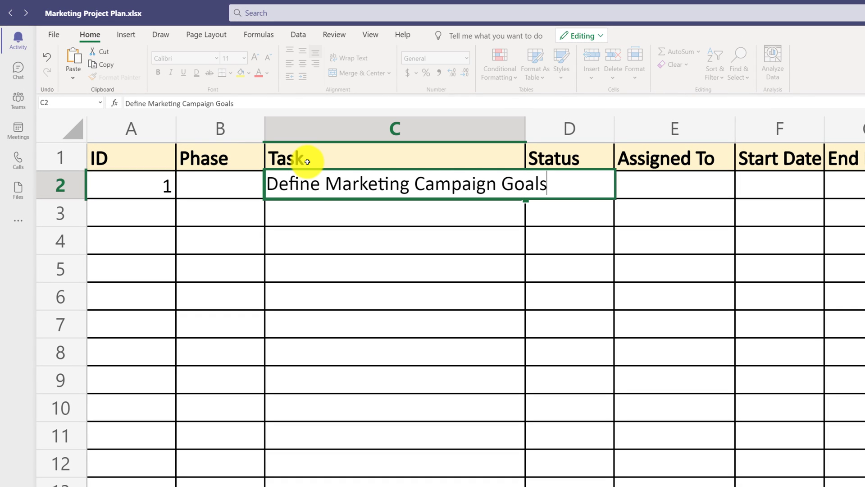
left_click(311, 129)
left_click_drag(524, 121, 562, 123)
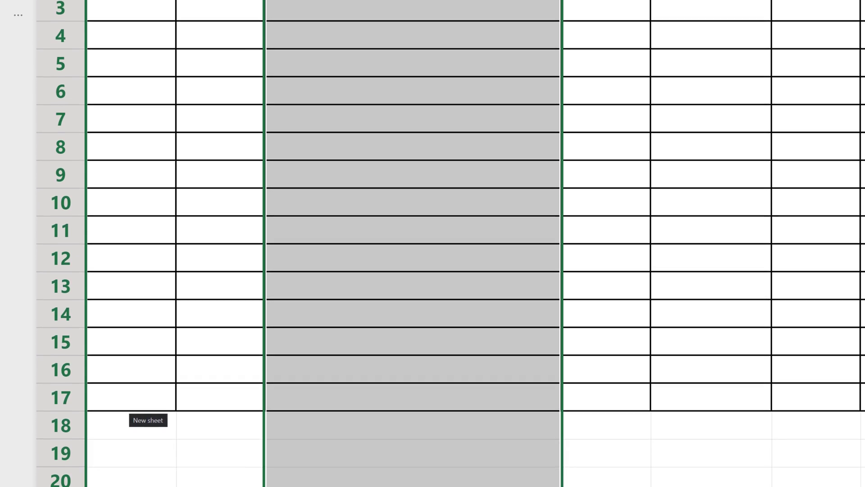
Add a new sheet listing Inititation, POC, Design, Build, Test, Launch and Support in column A under a bold Phases header.
left_click(149, 467)
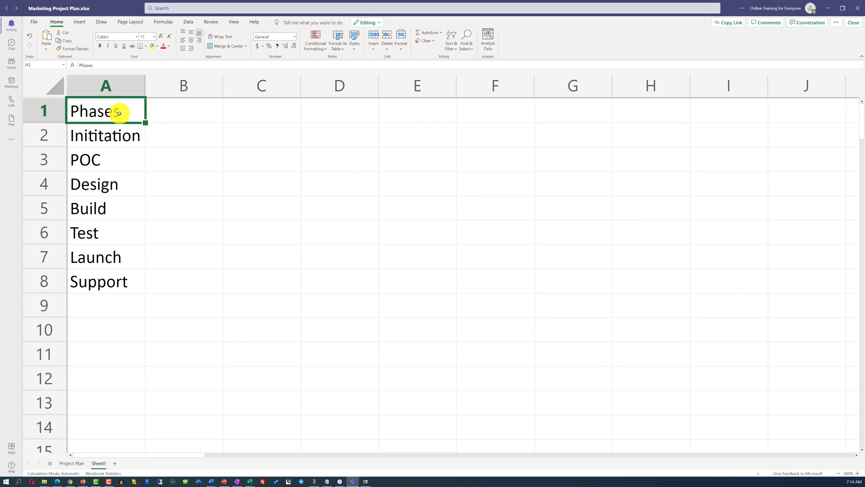
left_click(101, 47)
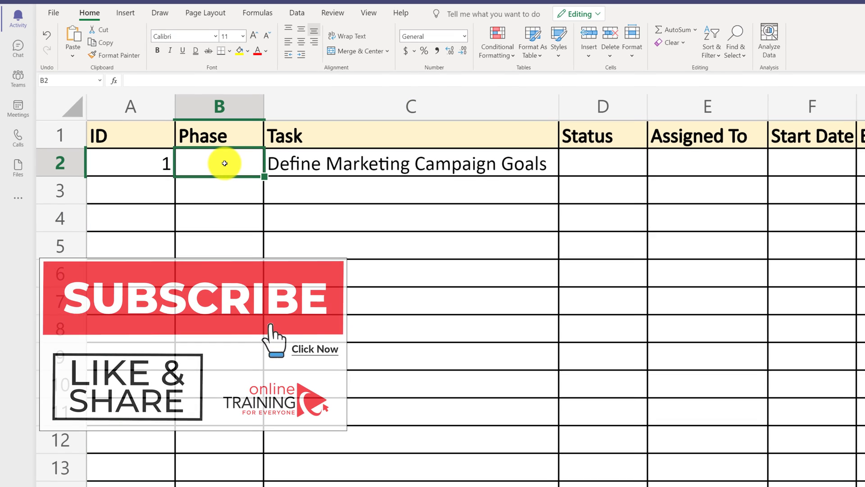
Add list data validation to Phase cells B2 to B17 on the Project Plan sheet, sourced from Sheet1 cells A2 to A8.
key("ctrl+shift+Down")
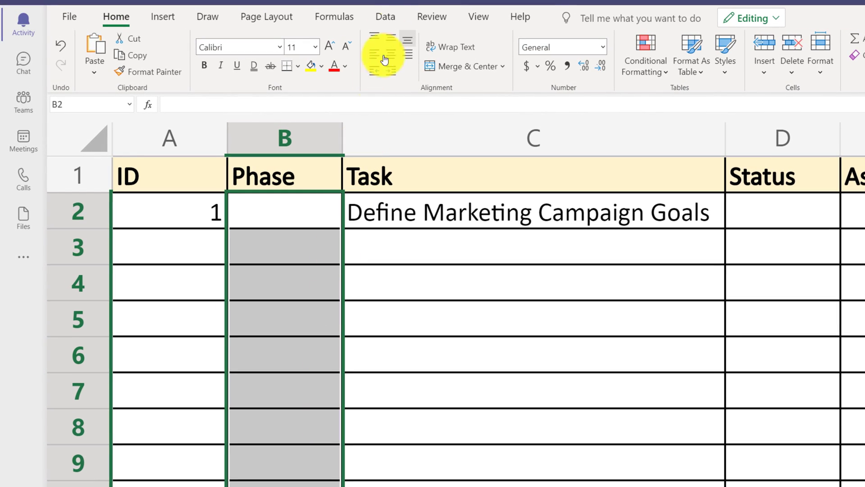
left_click(392, 17)
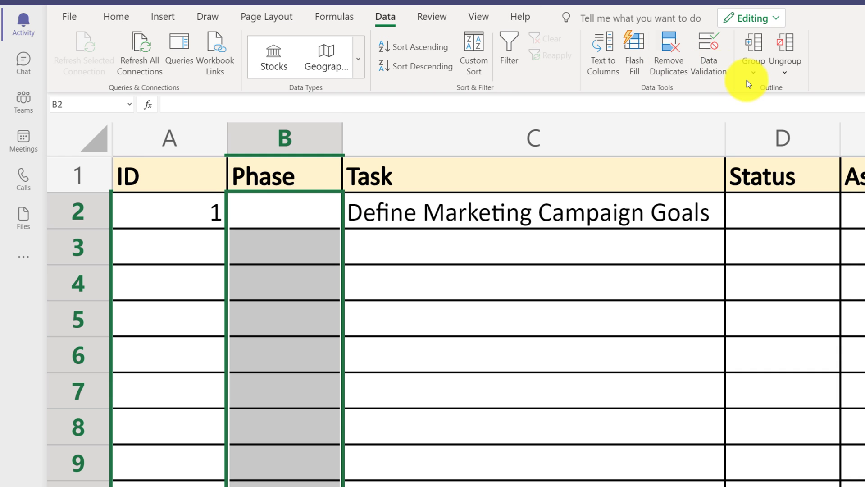
left_click(712, 66)
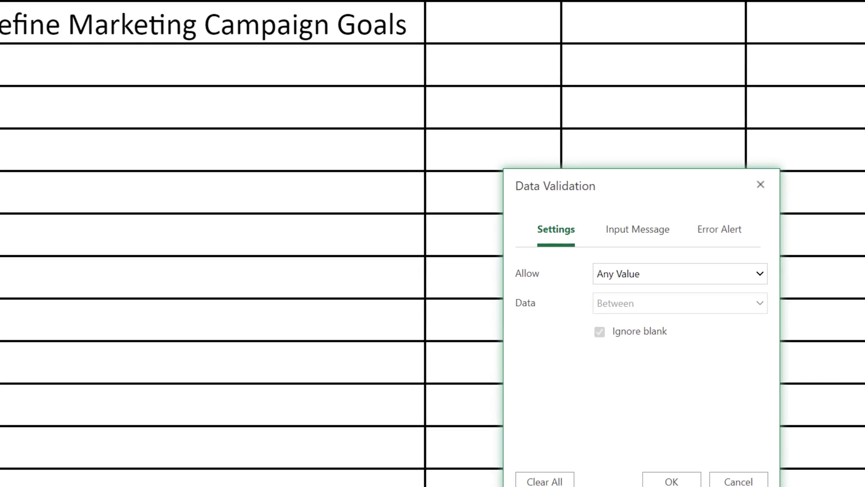
left_click(594, 176)
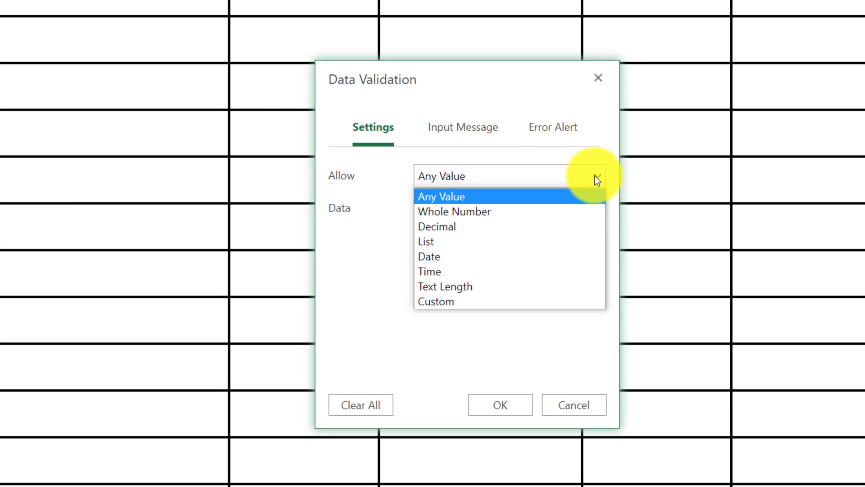
left_click(469, 245)
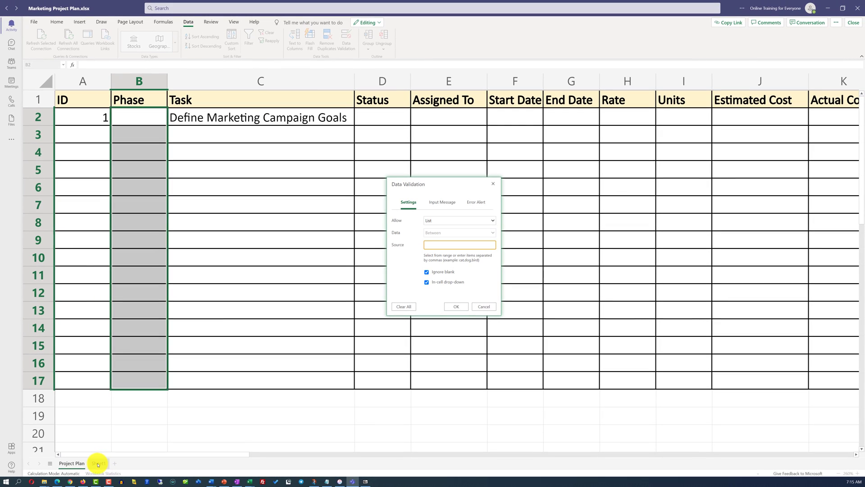
left_click(98, 464)
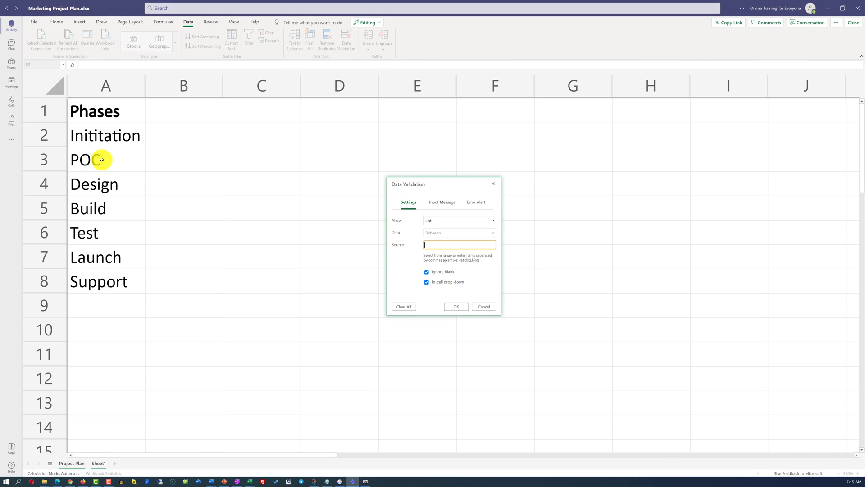
left_click_drag(107, 137, 110, 282)
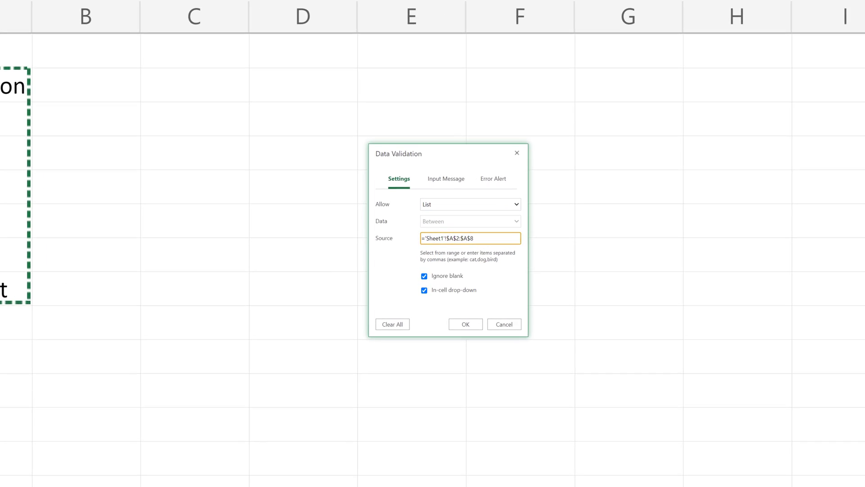
left_click(473, 339)
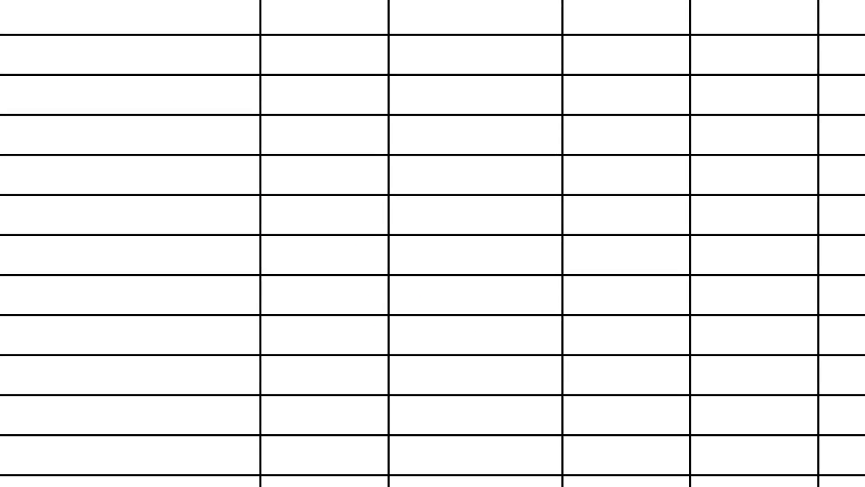
Choose Inititation as the phase for the first task in cell B2.
left_click(9, 28)
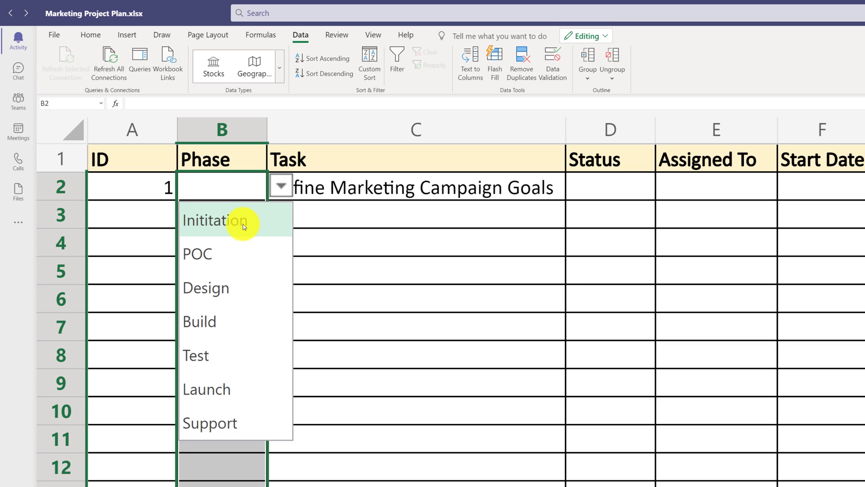
left_click(242, 223)
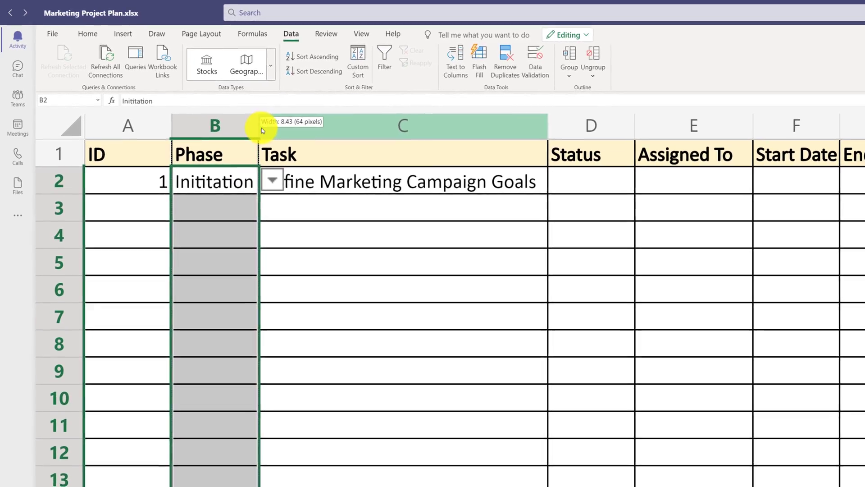
Widen the Phase column to fit its text, and rename Sheet1 as Drop Down Values.
left_click_drag(262, 130, 273, 131)
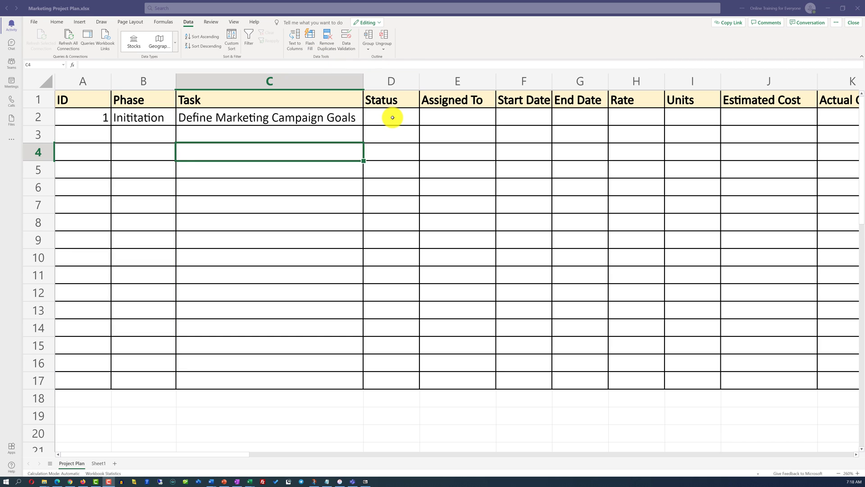
double_click(100, 463)
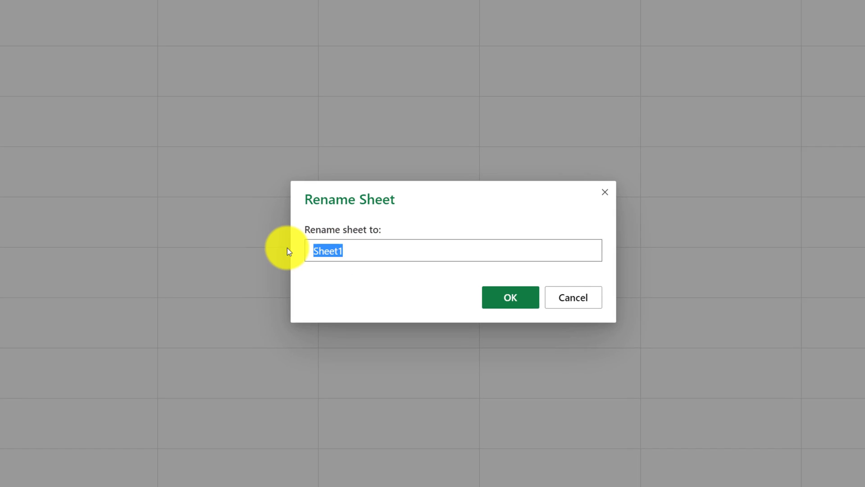
type("De")
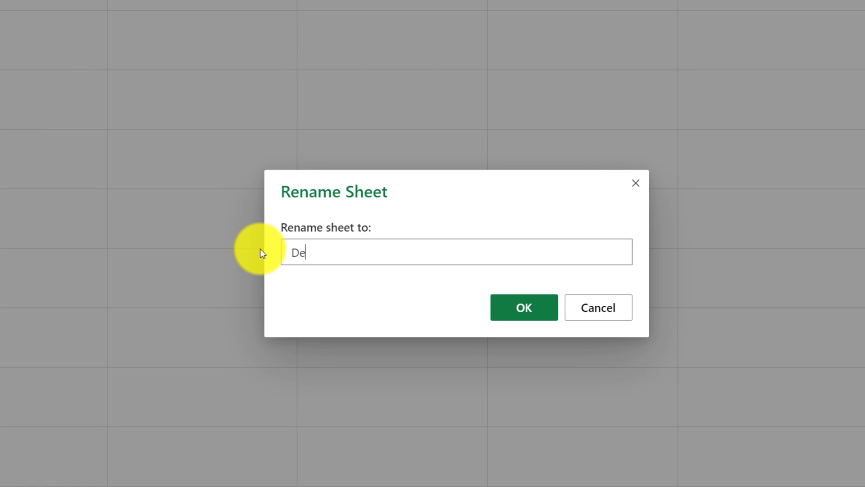
key("BackSpace")
type("rop Down Values")
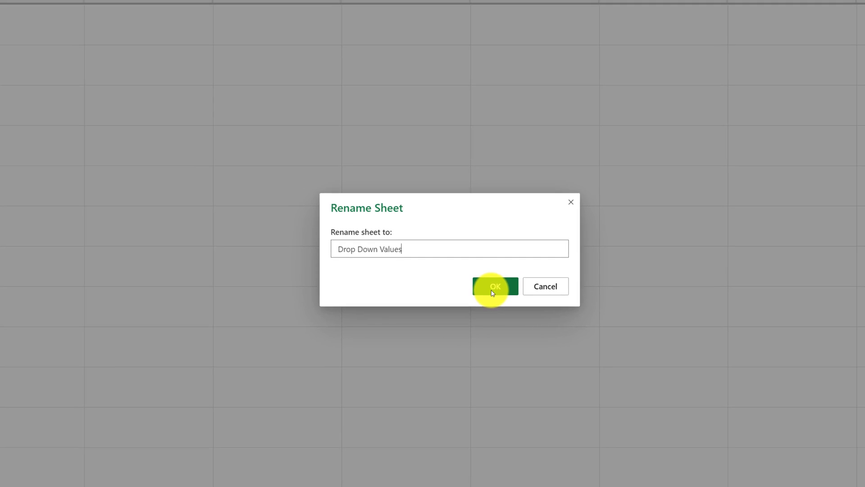
left_click(507, 304)
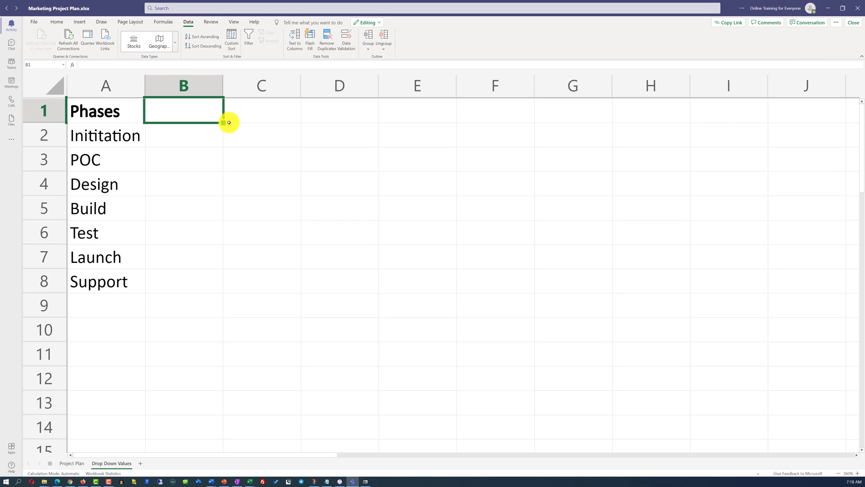
List Not Started, In-Progress, Delayed and Completed in column B under a Phases header, and copy the bold formatting of A1 onto B1.
type("Phases")
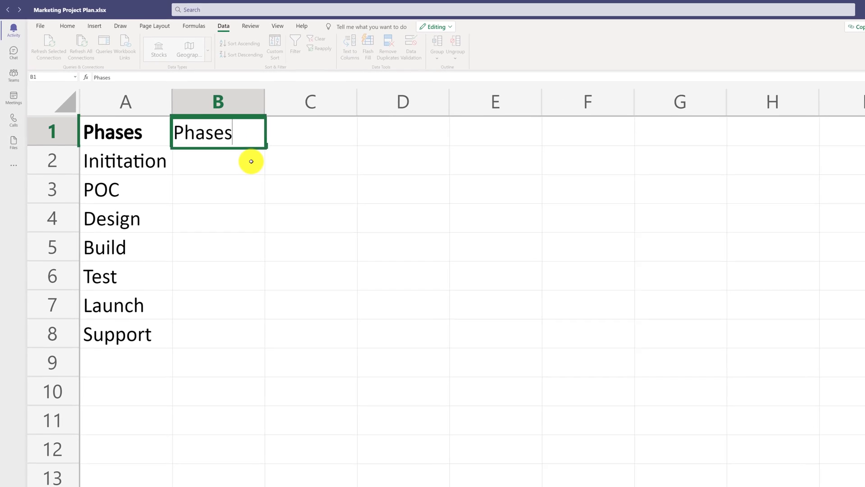
key("Return")
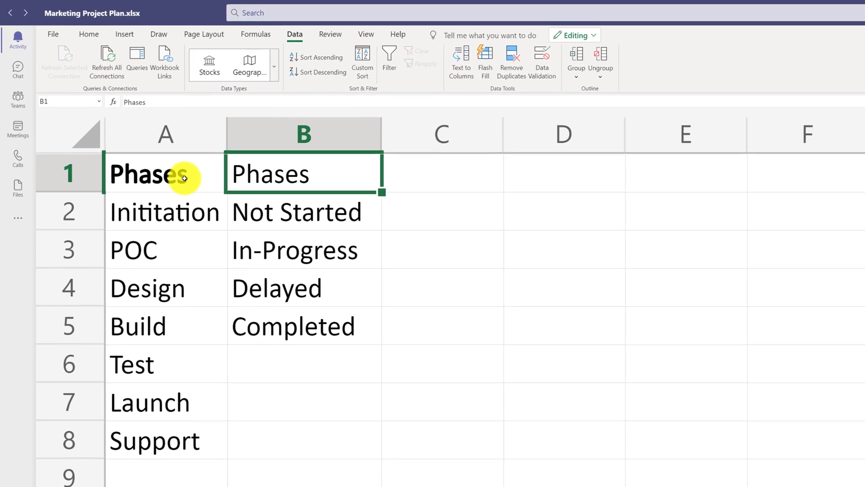
left_click(184, 179)
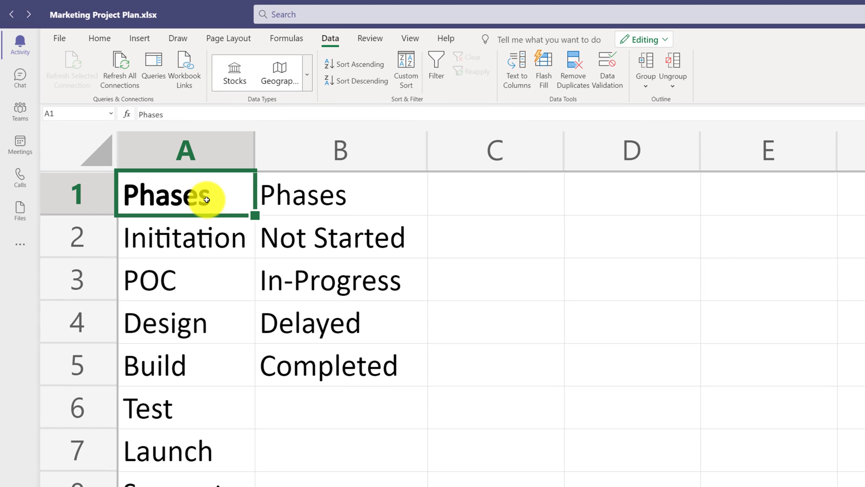
left_click(103, 39)
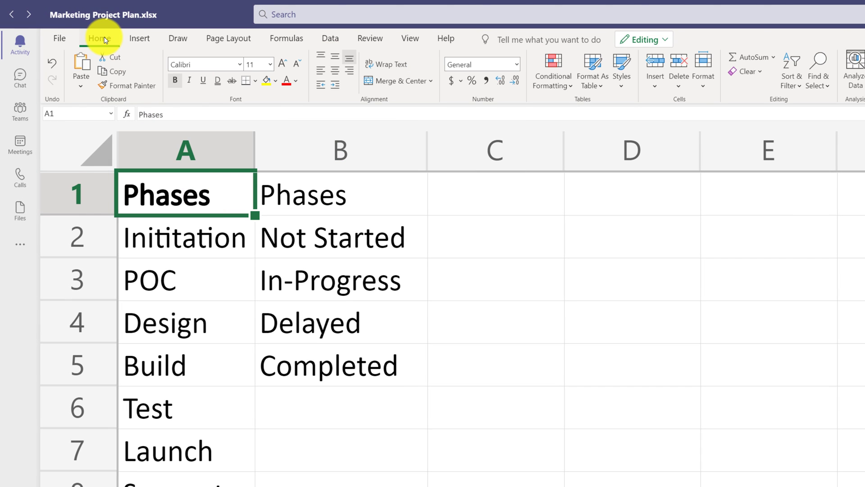
left_click(136, 88)
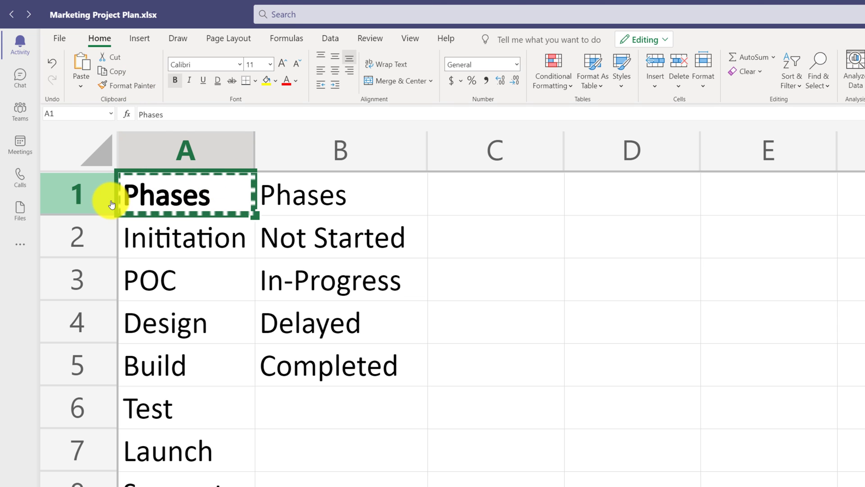
left_click(319, 195)
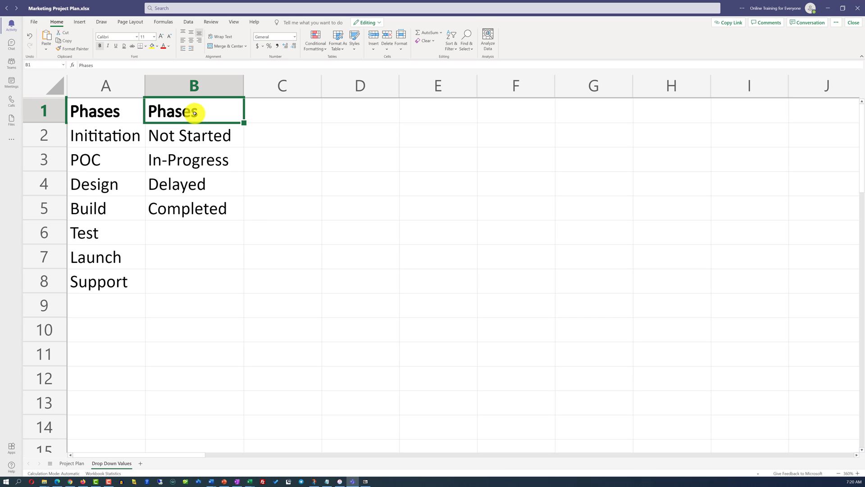
Change the header in cell B1 of the Drop Down Values sheet to Statuses.
double_click(195, 113)
left_click_drag(194, 113, 147, 110)
type("Statuses")
left_click(259, 158)
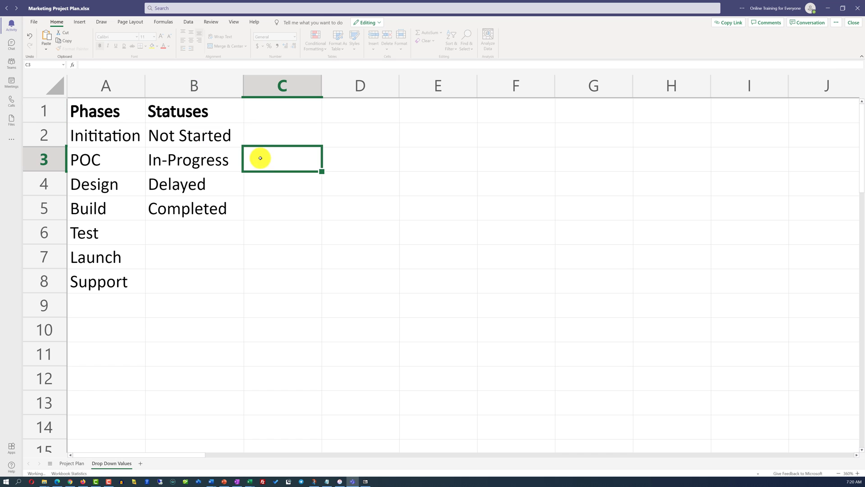
Add list data validation to Status cells D2 to D17 on the Project Plan sheet, sourced from Drop Down Values cells B2 to B5.
left_click(77, 464)
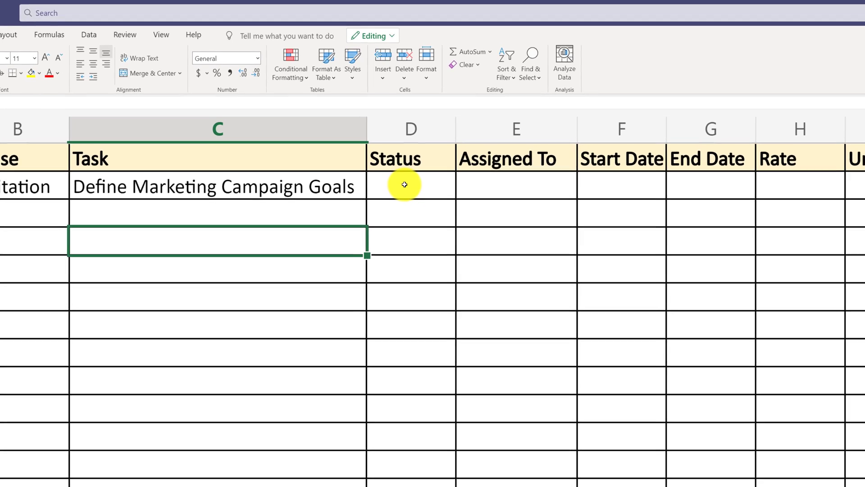
left_click_drag(403, 162, 404, 451)
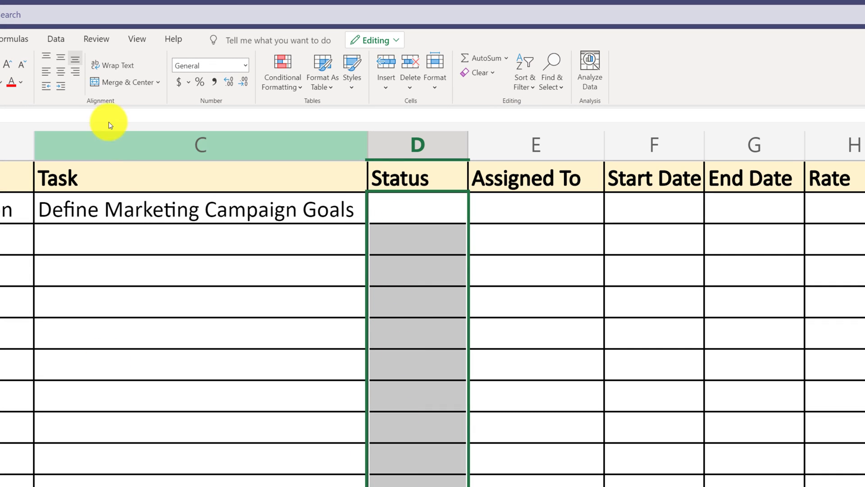
left_click(59, 39)
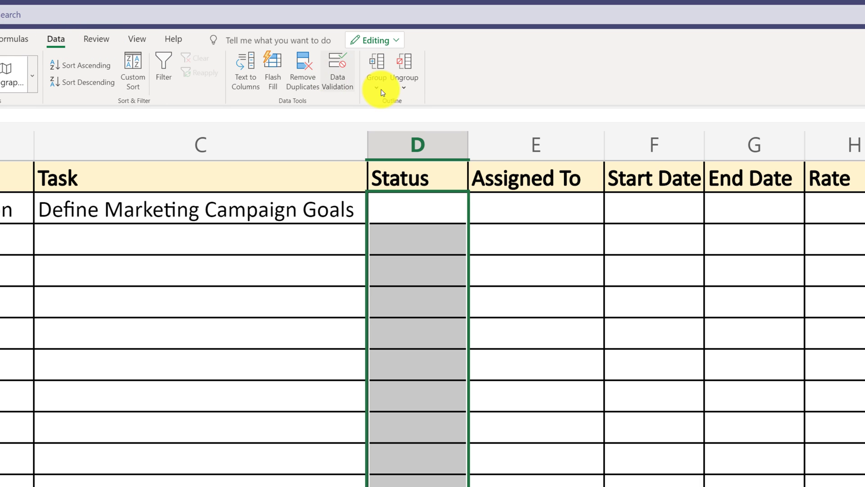
left_click(339, 81)
left_click(541, 383)
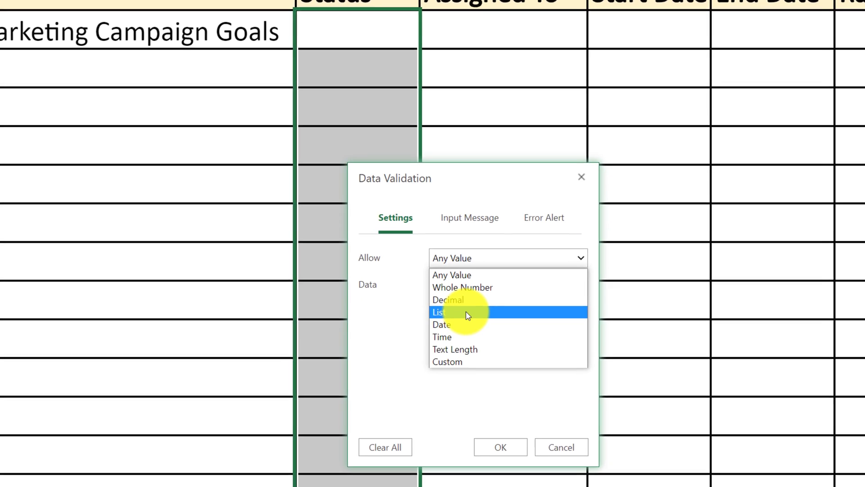
left_click(505, 430)
left_click(435, 257)
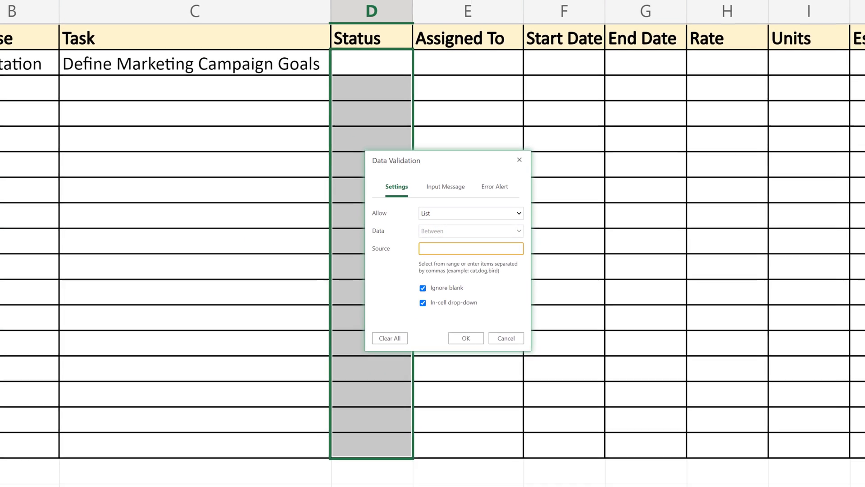
left_click(0, 486)
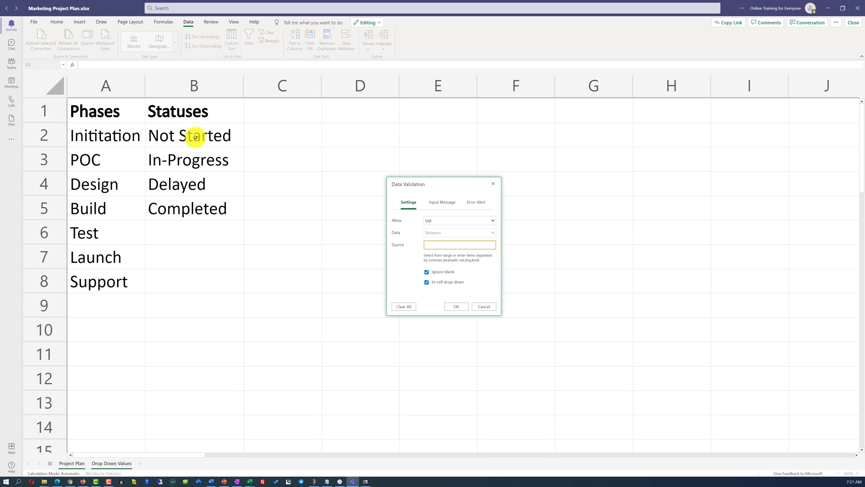
left_click_drag(196, 136, 197, 205)
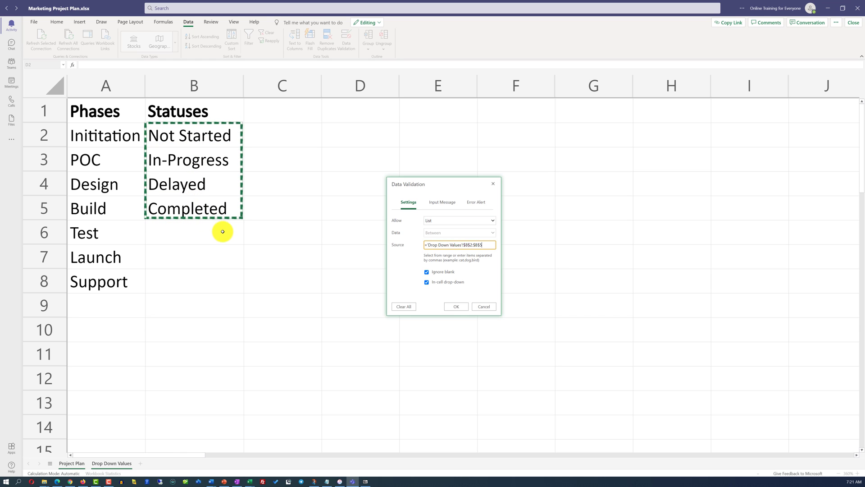
left_click(459, 309)
Choose Not Started as the first task's status in cell D2, and widen the Status column to fit it.
left_click(428, 116)
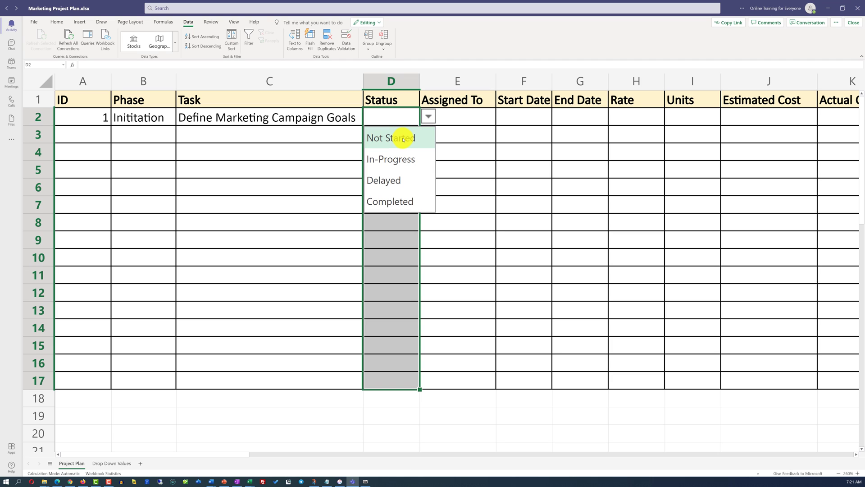
left_click(403, 139)
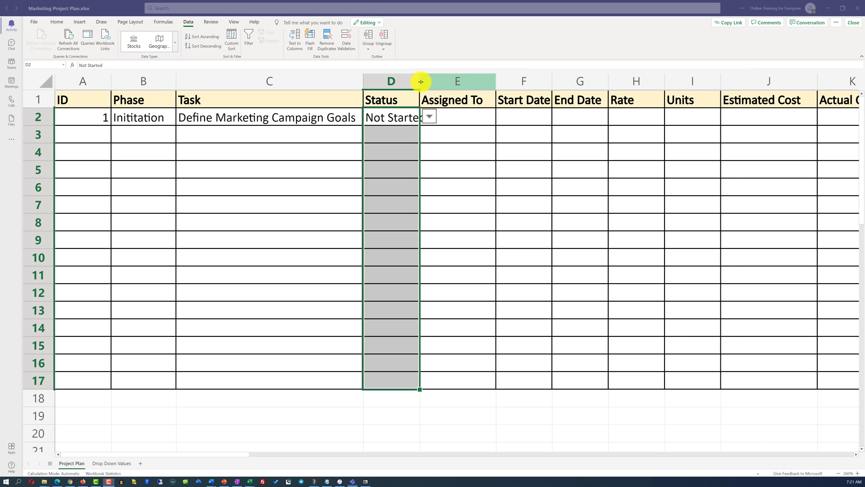
double_click(421, 82)
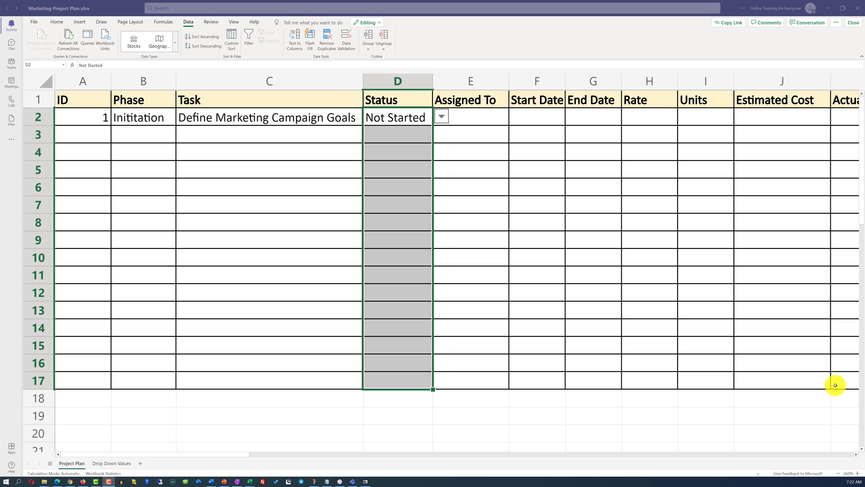
On the Drop Down Values sheet, enter a Team Members header in C1, eight members' full names in C2 to C9, and TBD in C10.
left_click(841, 473)
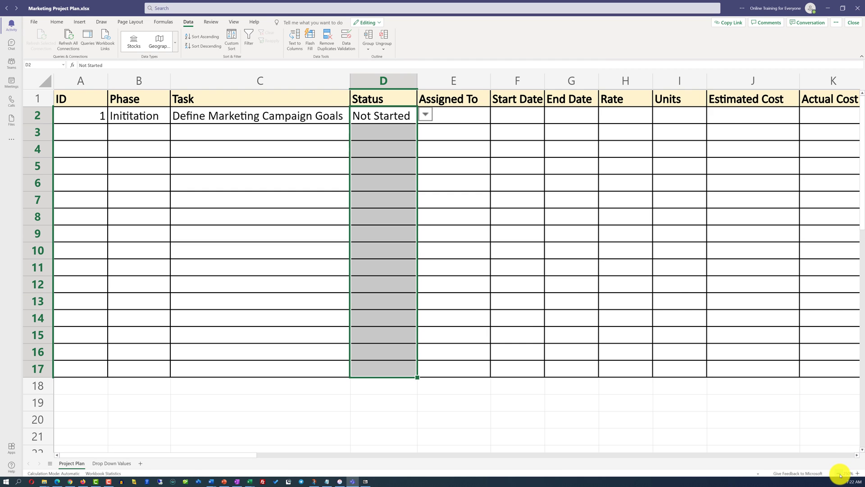
left_click(841, 475)
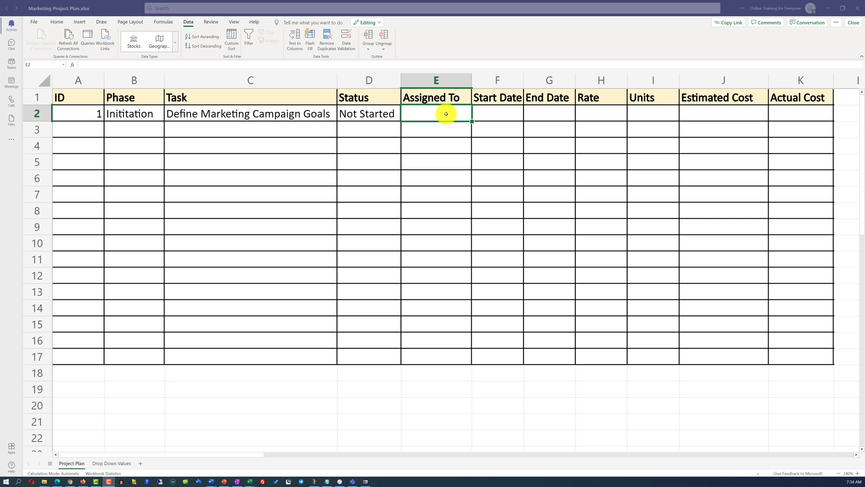
left_click(122, 464)
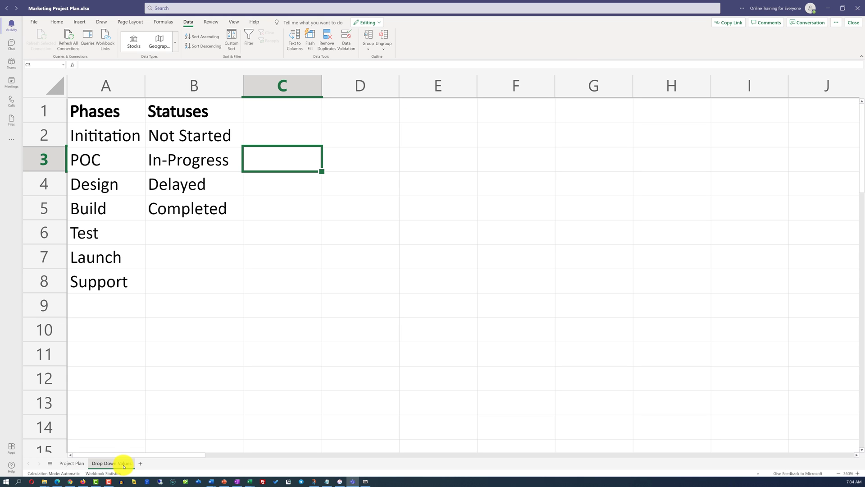
left_click(309, 120)
type("Team Members")
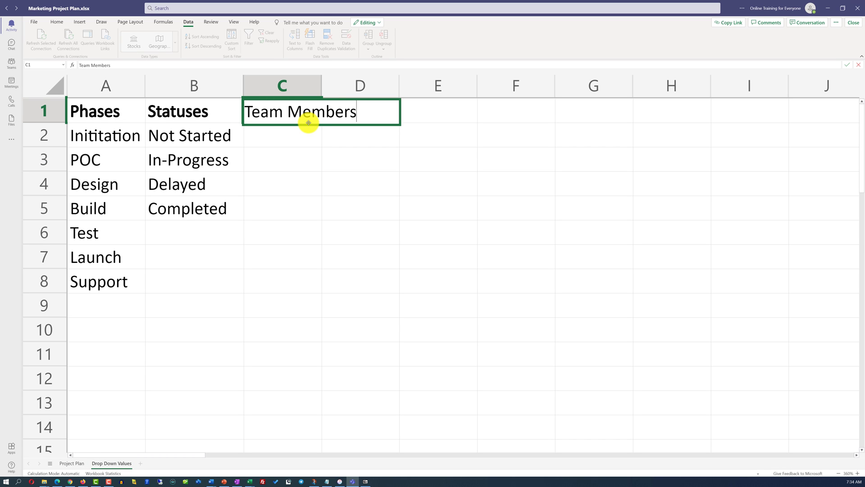
key("Return")
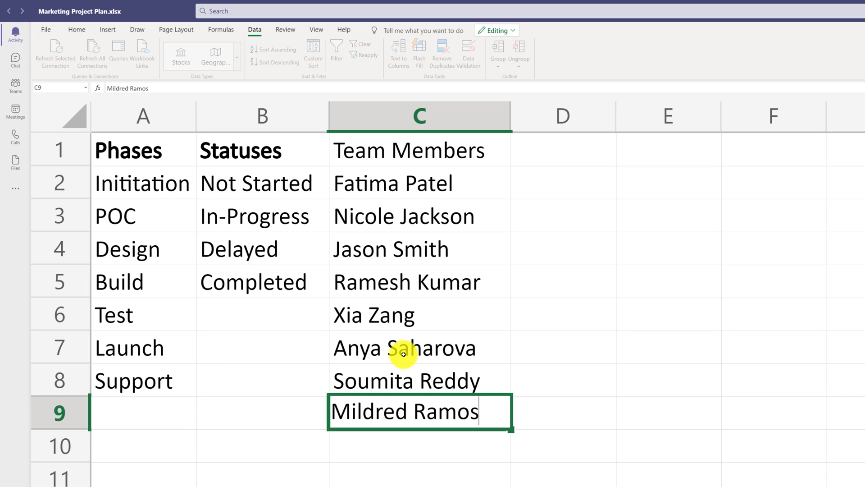
left_click(414, 440)
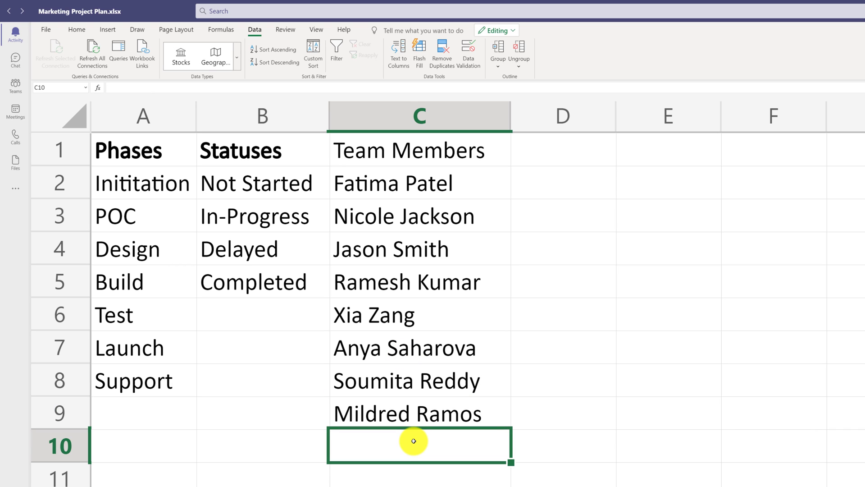
type("TBD")
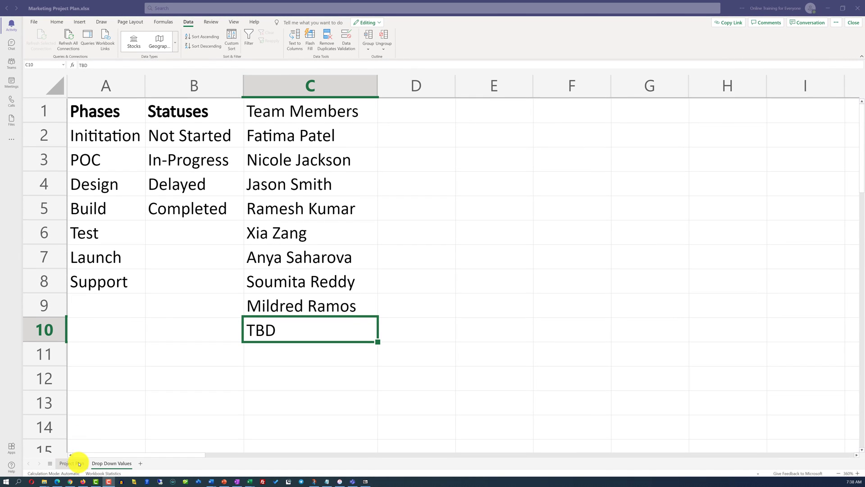
Add list data validation to Assigned To cells E2 to E17 on the Project Plan sheet, sourced from Drop Down Values cells C2 to C10.
left_click(78, 465)
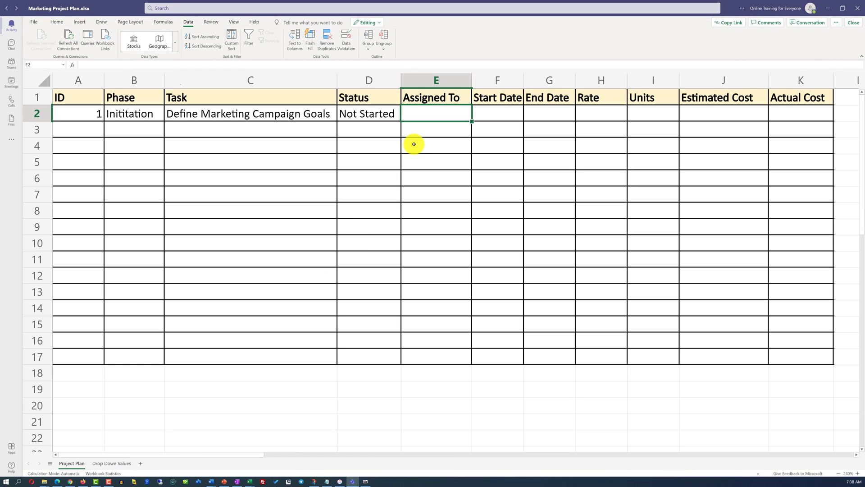
left_click_drag(440, 118, 436, 357)
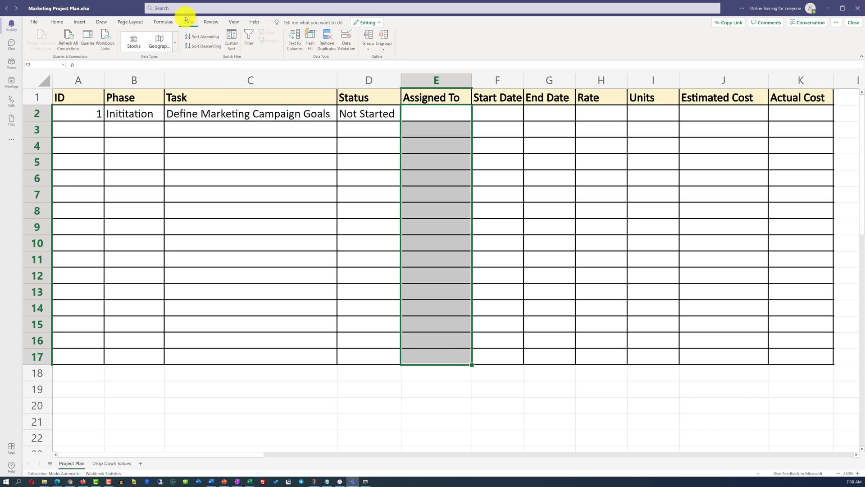
left_click(345, 45)
left_click(435, 221)
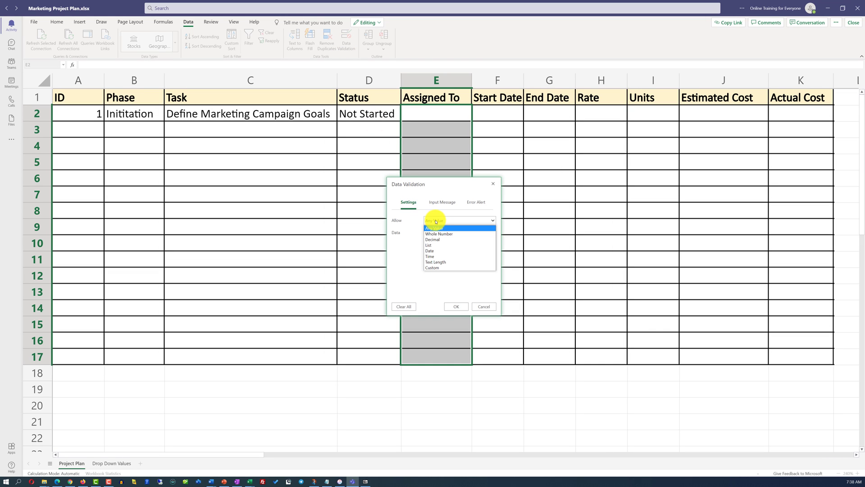
left_click(430, 245)
left_click(430, 245)
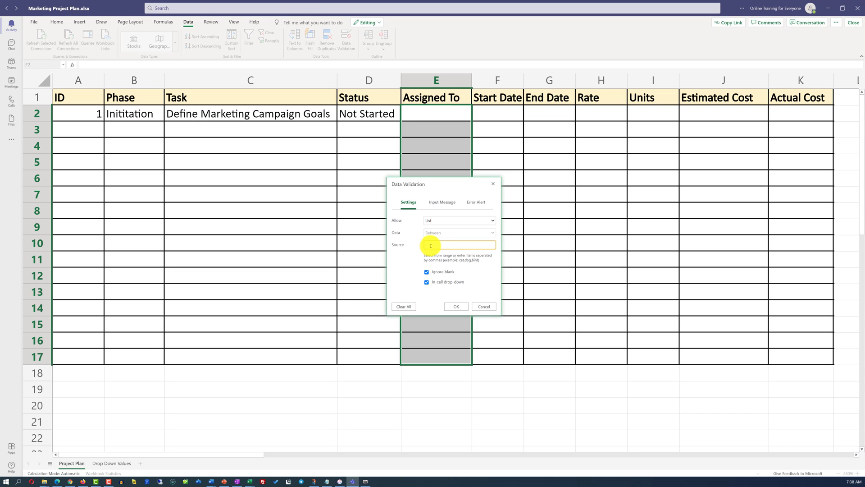
left_click(110, 465)
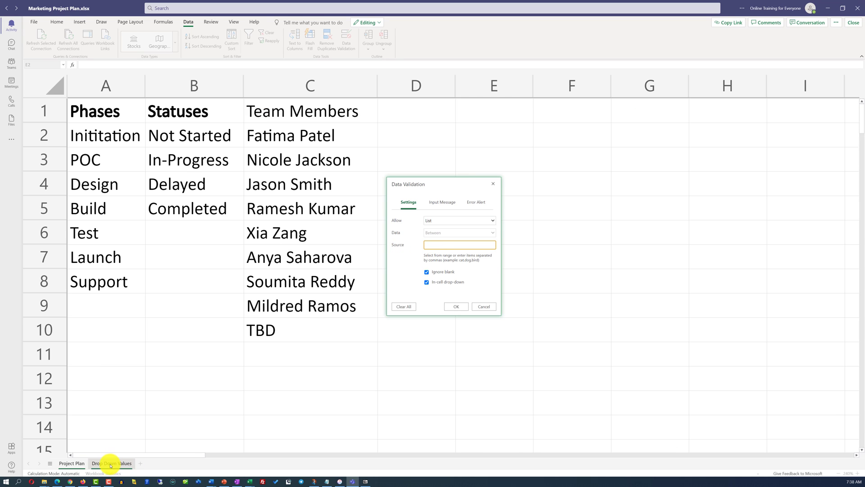
left_click_drag(277, 137, 282, 329)
left_click(456, 308)
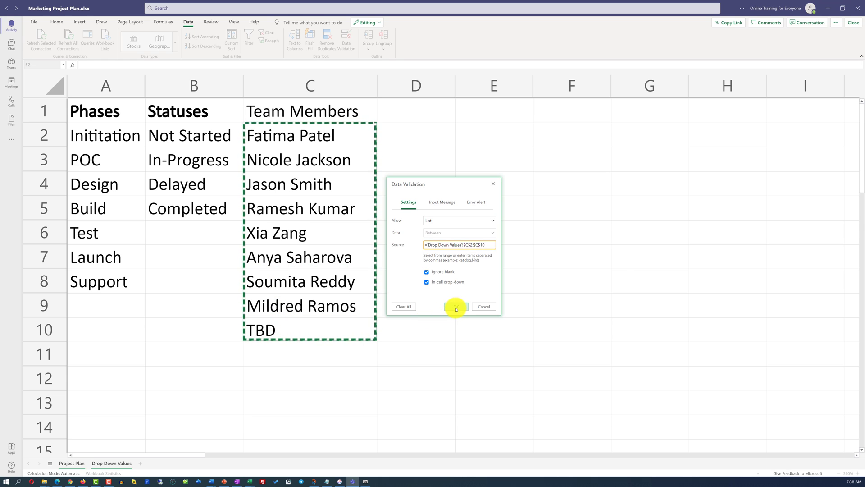
Assign the first task to the seventh listed team member in cell E2, and widen the Assigned To column to fit the name.
left_click(481, 114)
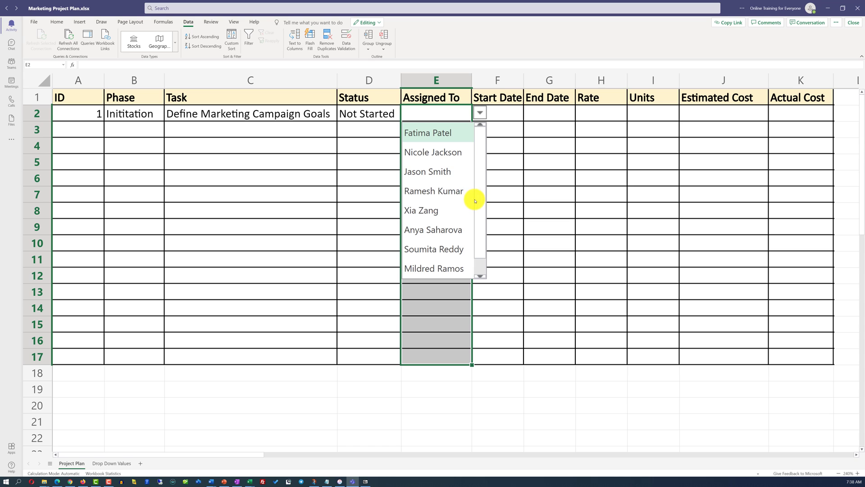
left_click_drag(480, 212, 479, 225)
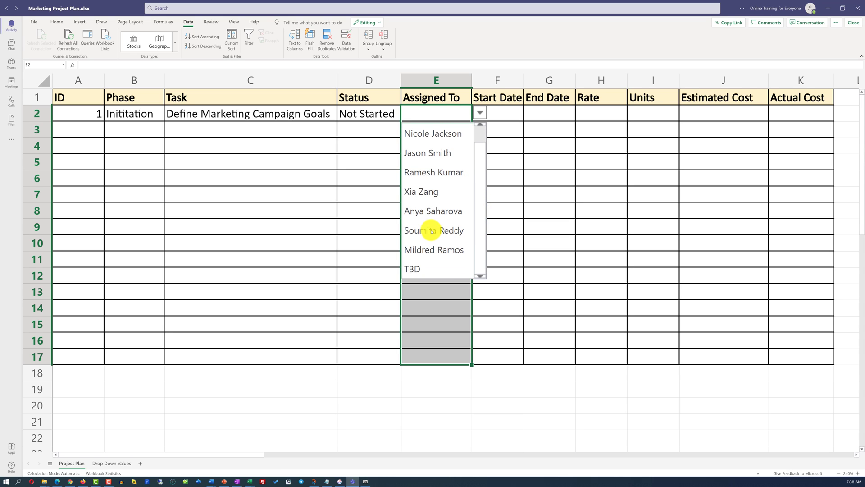
left_click(426, 231)
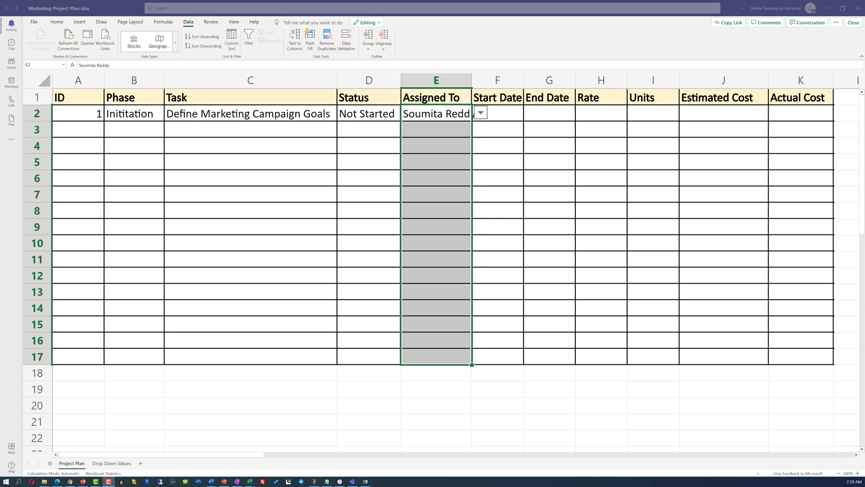
double_click(473, 81)
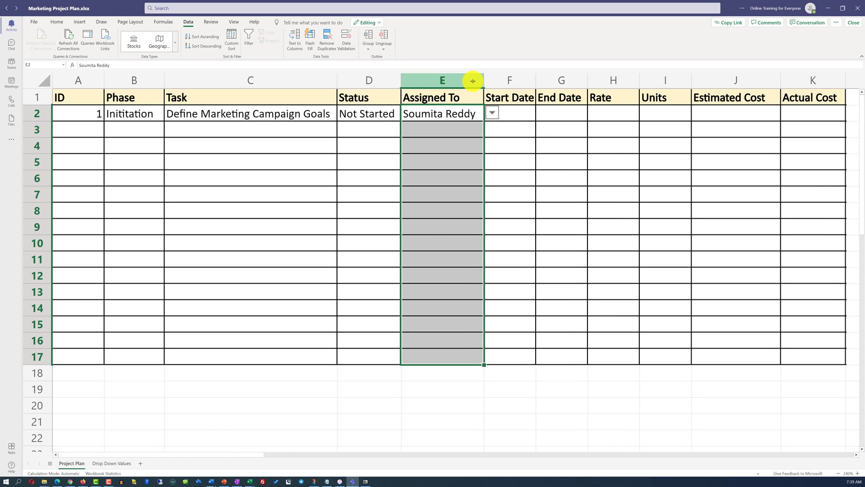
Bold the Team Members header in cell C1 on the Drop Down Values sheet.
left_click(116, 464)
left_click(291, 111)
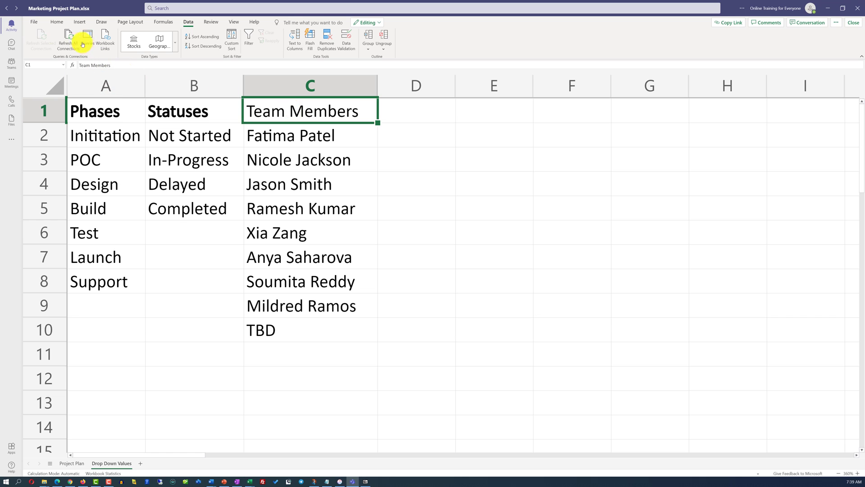
left_click(57, 21)
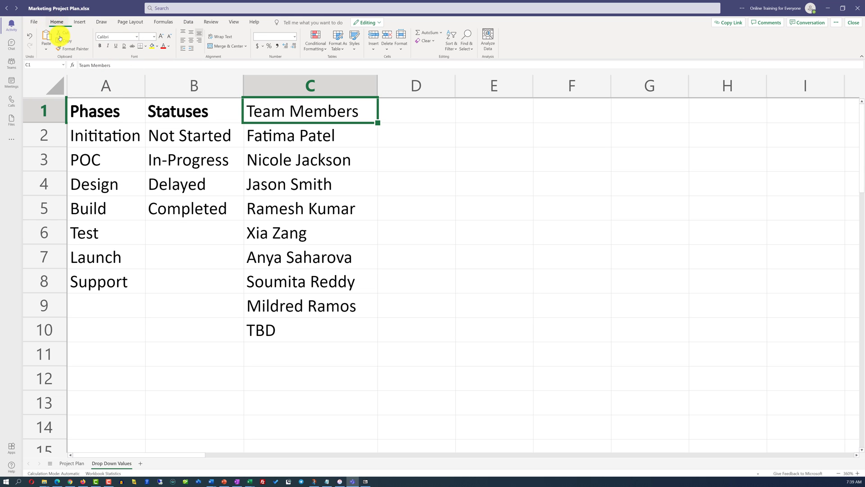
left_click(100, 45)
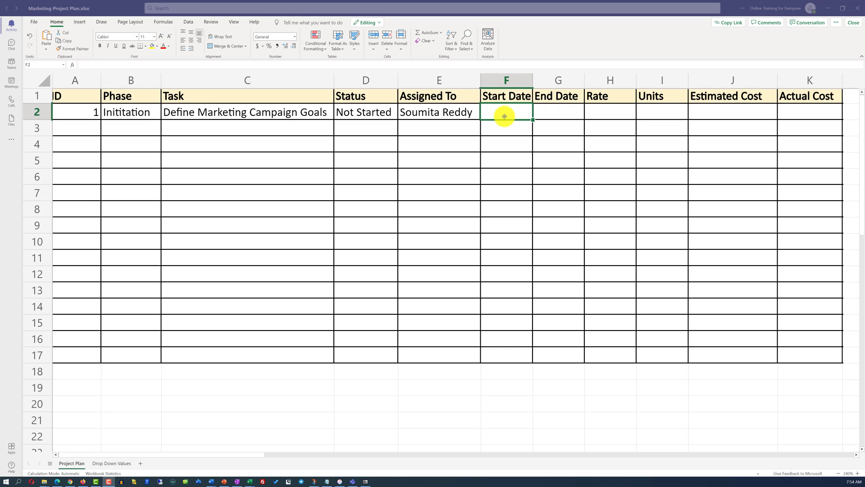
Add a new sheet after Project Plan and name it Calendar.
left_click(141, 465)
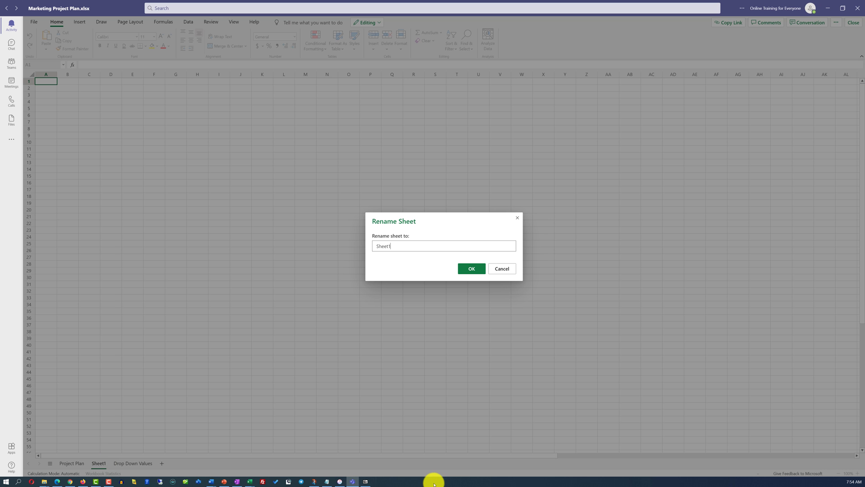
type("Calendar")
left_click(473, 269)
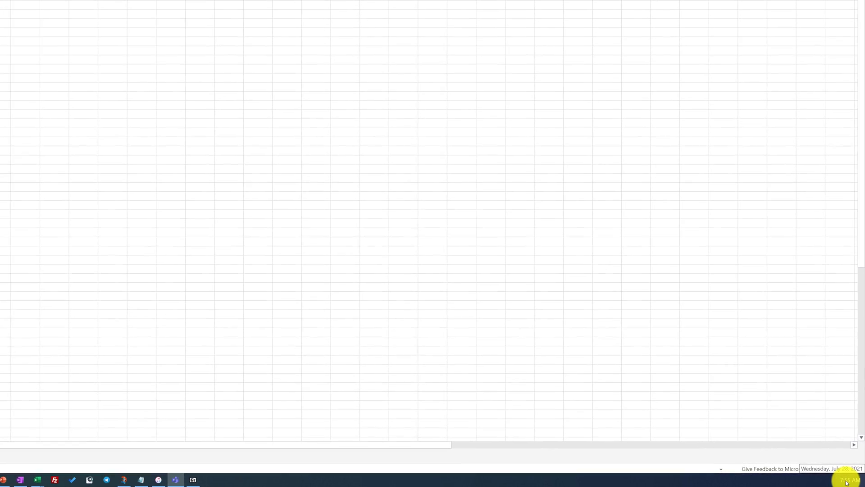
Capture the August 2021 month from the Windows taskbar calendar as a screen snip and paste it at cell B2 of the Calendar sheet.
left_click(848, 482)
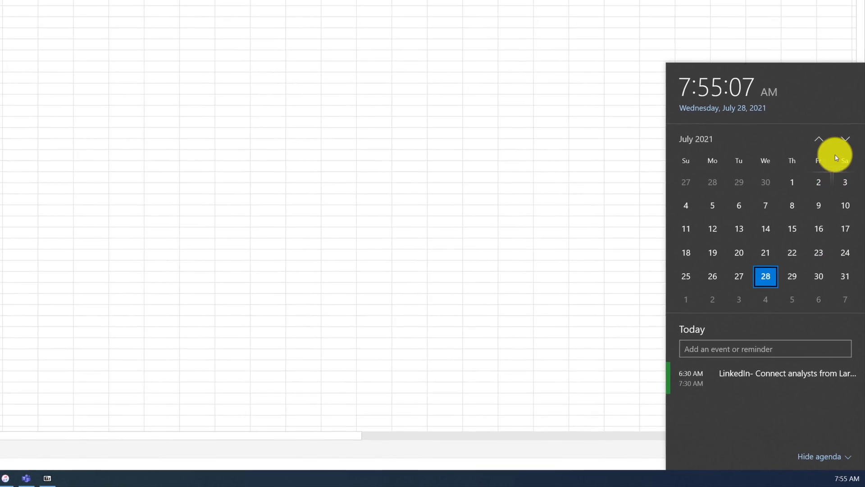
left_click(846, 150)
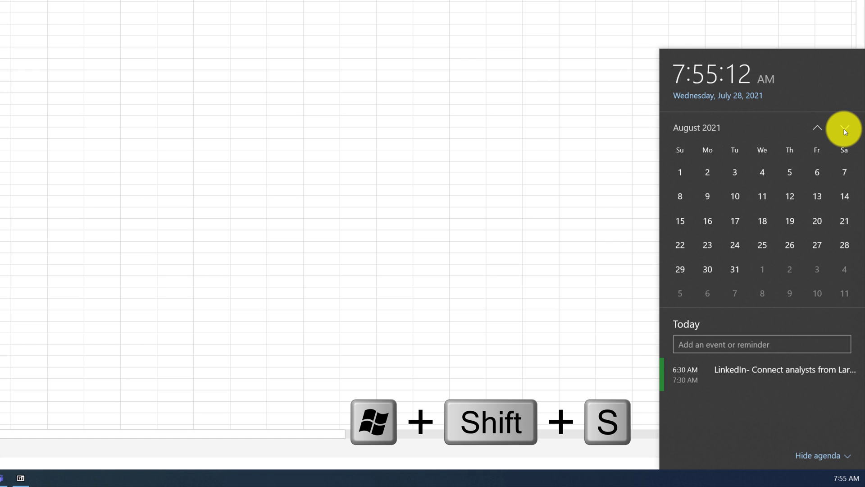
left_click_drag(662, 113, 850, 301)
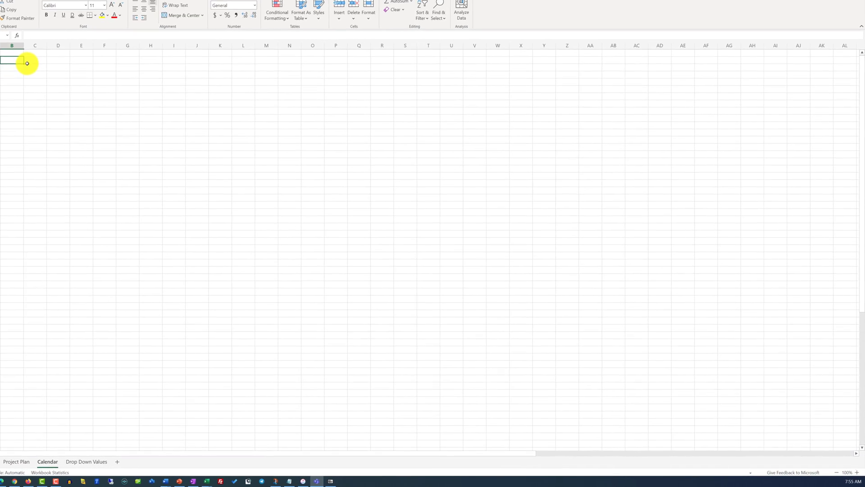
key("ctrl+v")
Reopen the Windows taskbar calendar and advance it by two months.
left_click(851, 481)
left_click(854, 275)
left_click(854, 274)
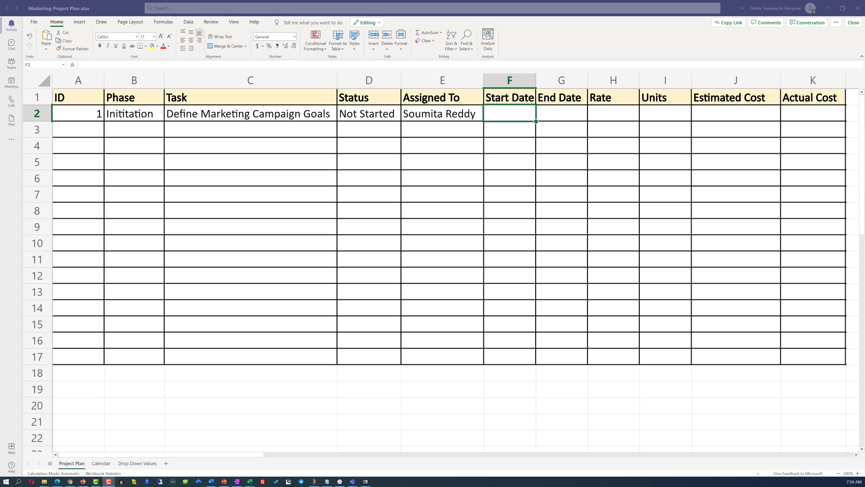
On the Project Plan sheet, enter the first task's start date 8/2/2021 in F2 and end date 8/6/2021 in G2.
left_click(502, 116)
type("8/2/2021")
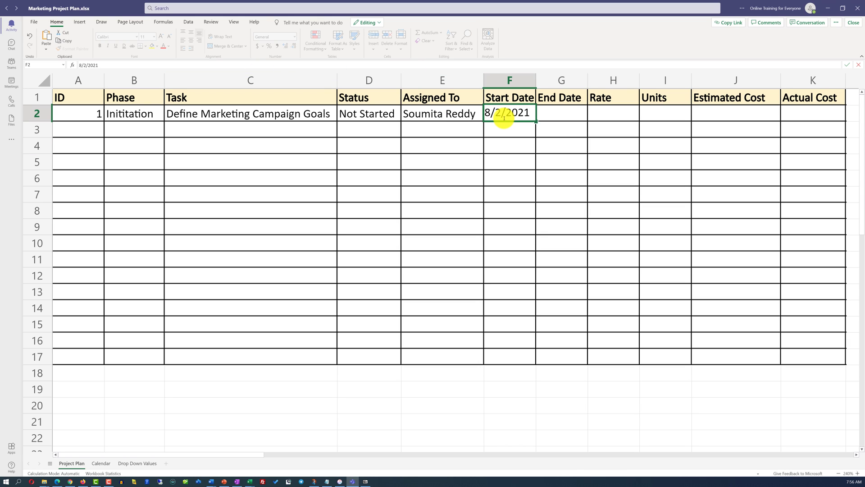
left_click(563, 117)
type("8/6/20")
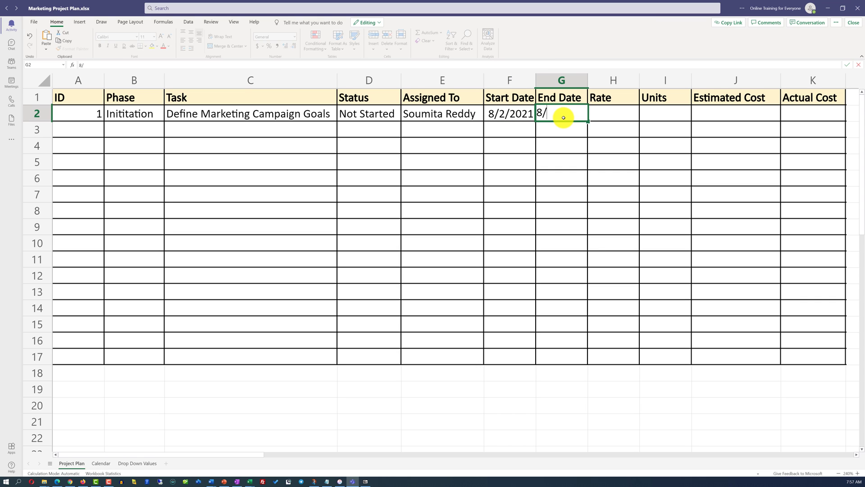
type("21")
key("ctrl+Return")
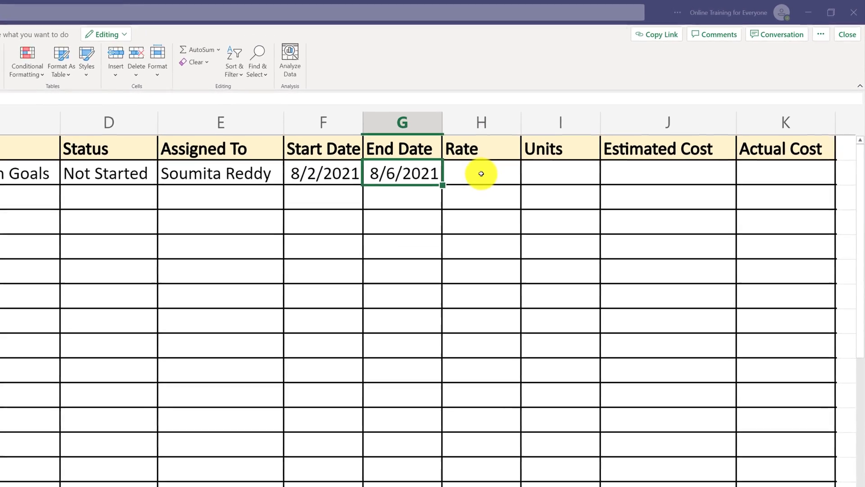
Enter a rate of 100 in H2 and format the whole Rate column as US dollar accounting.
left_click(481, 173)
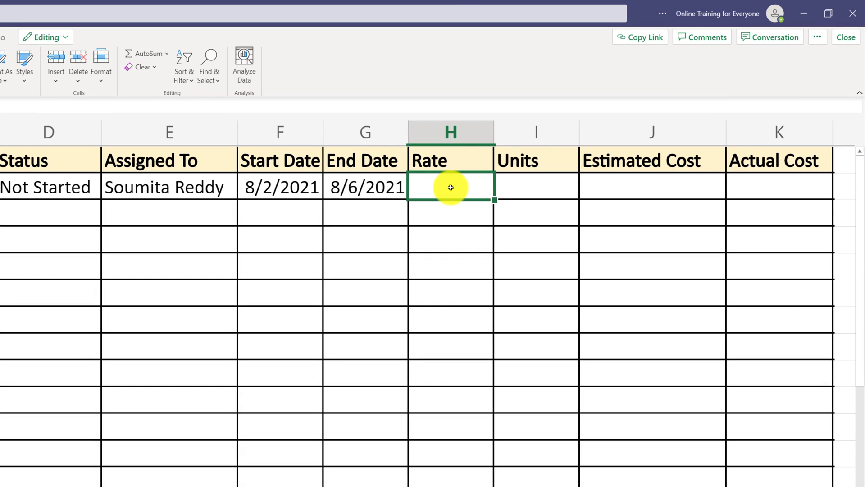
type("100")
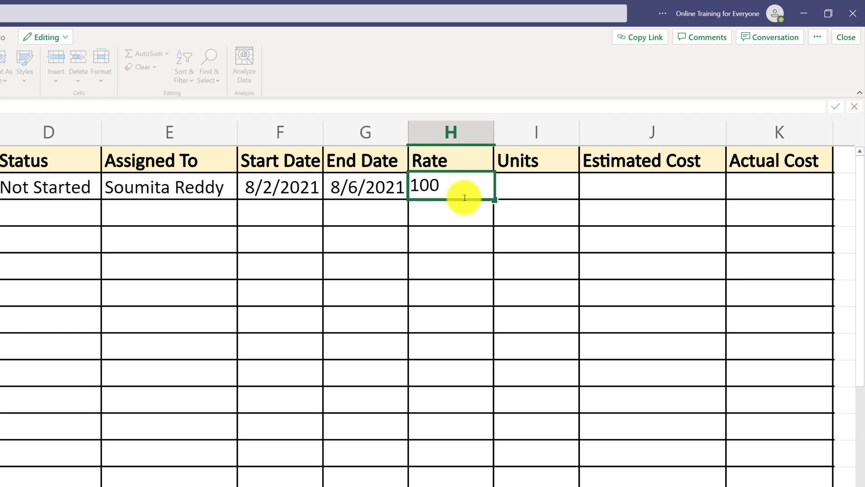
key("Return")
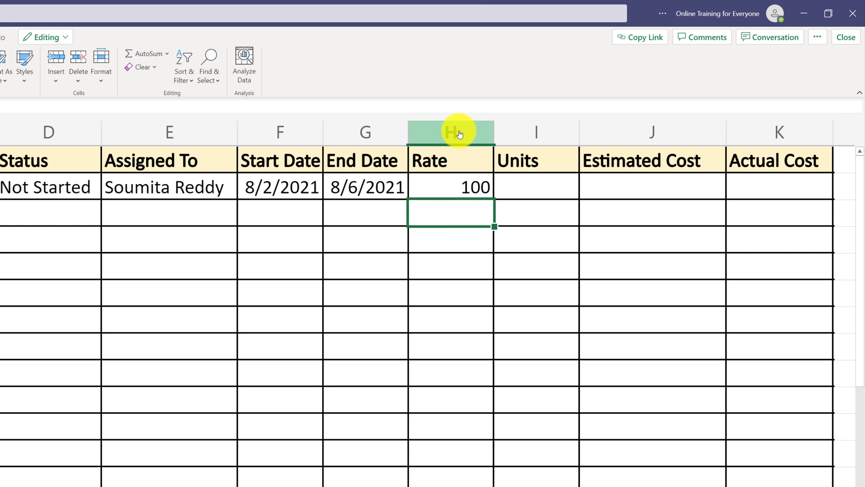
left_click(460, 134)
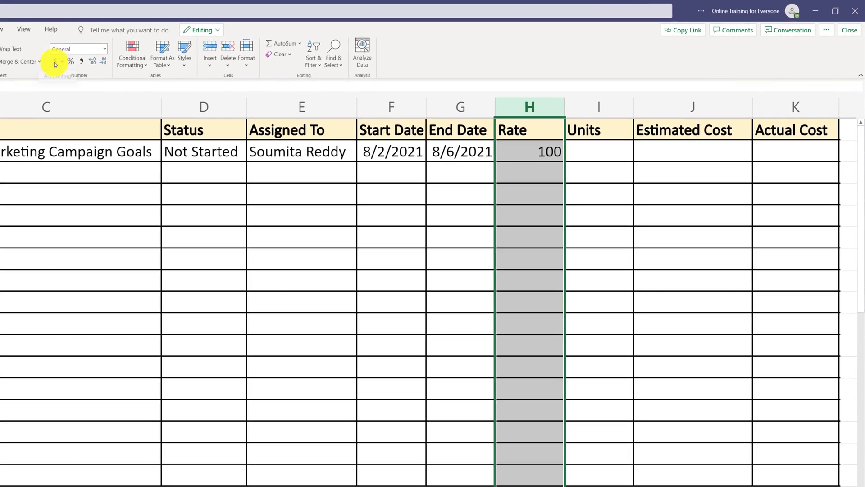
left_click(62, 61)
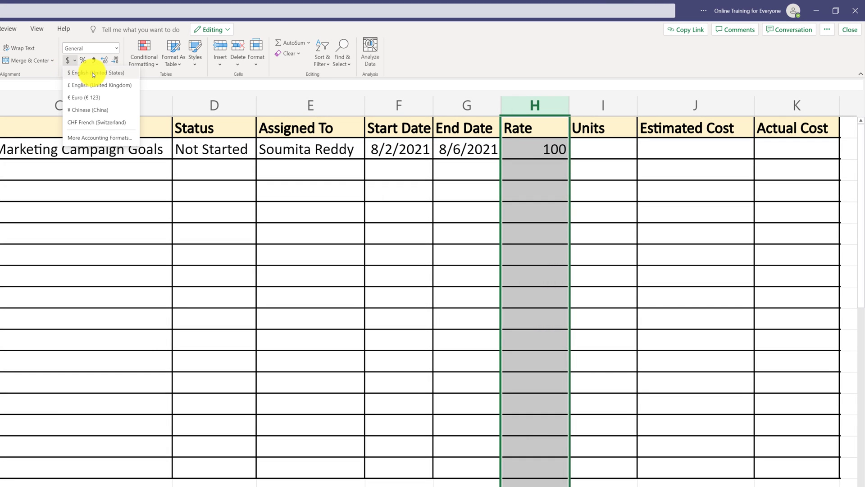
left_click(93, 74)
Enter 7 units in I2 and calculate the first task's estimated cost in J2 with the formula =H2*I2.
left_click(603, 150)
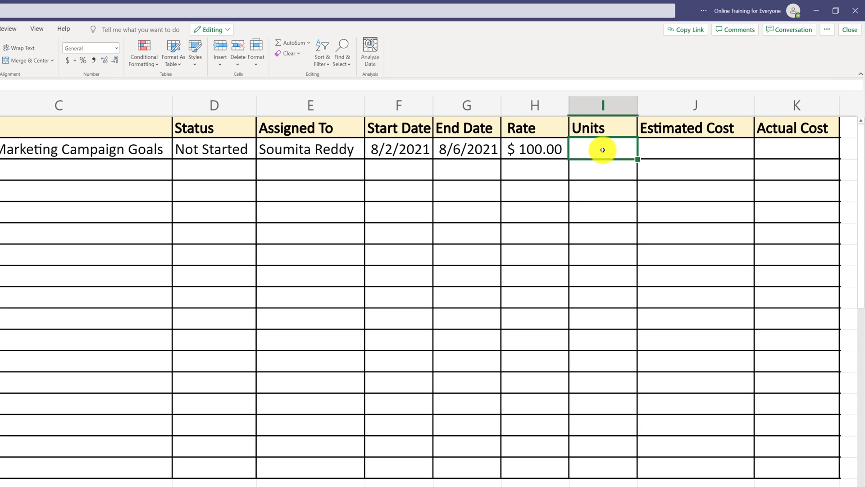
type("7")
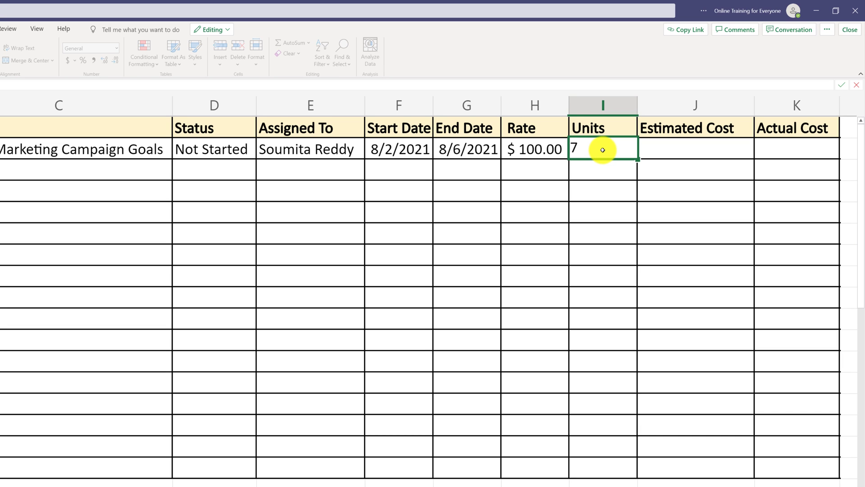
left_click(698, 152)
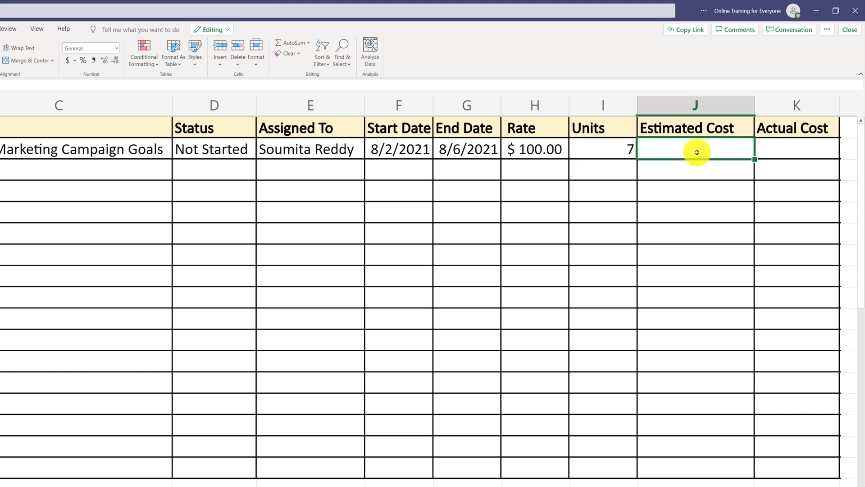
type("=")
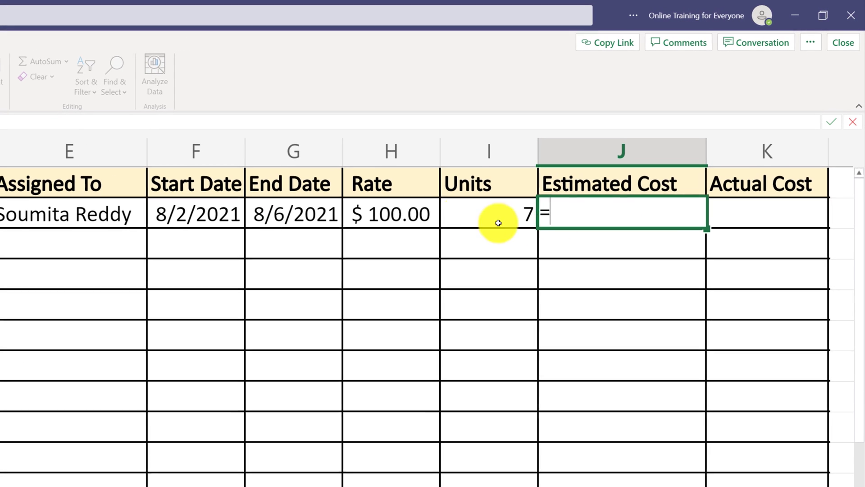
left_click(395, 215)
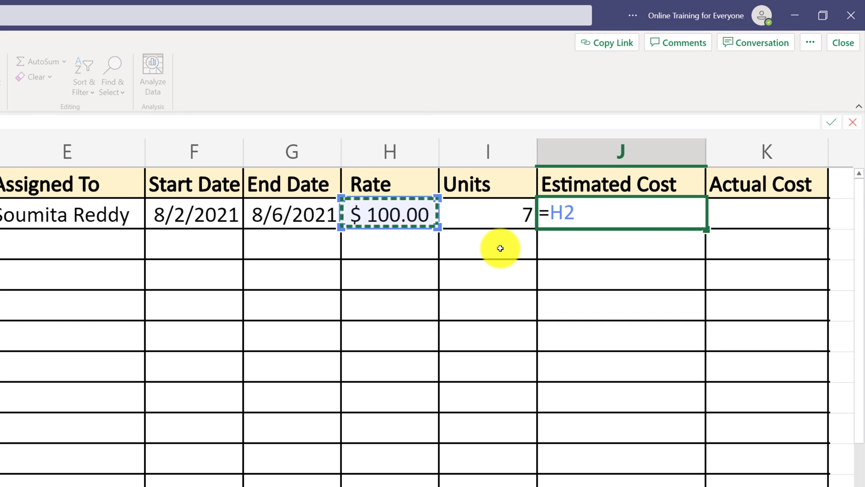
type("*")
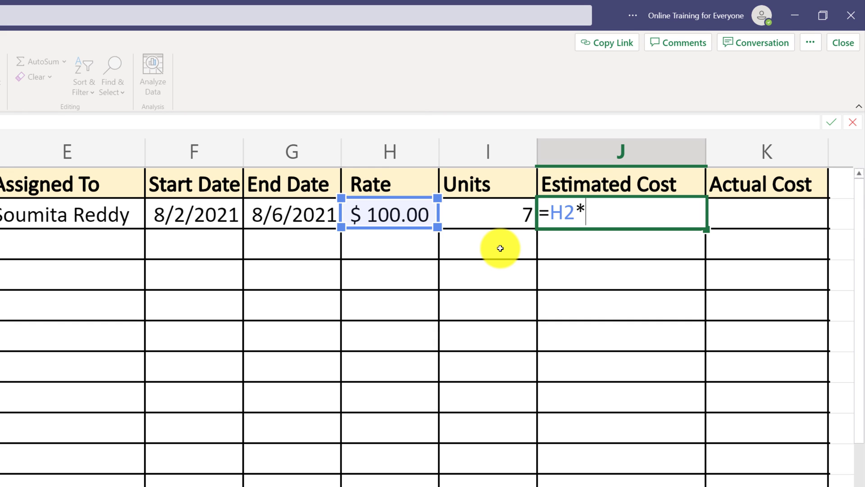
left_click(503, 215)
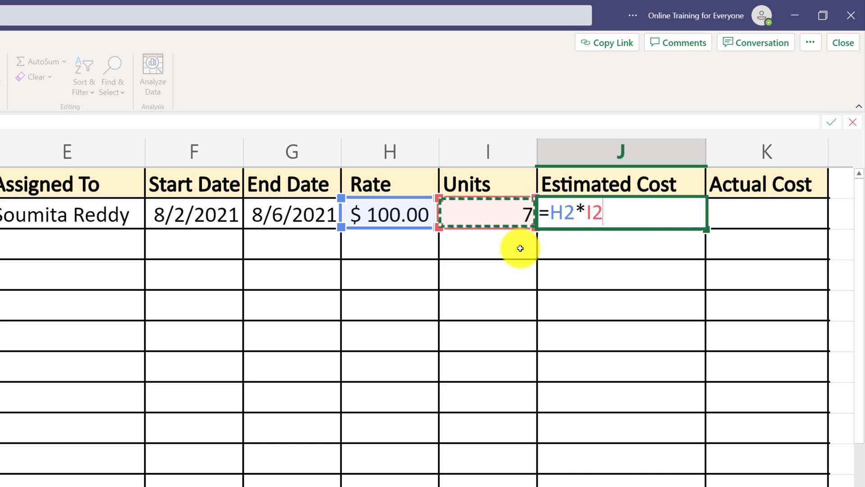
key("Return")
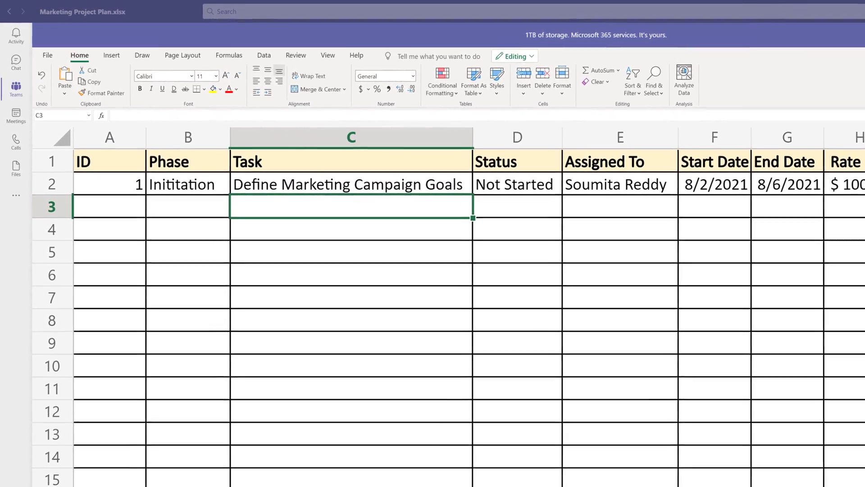
Enter the tasks Market Research in C3 and Competition Research in C4.
left_click(261, 210)
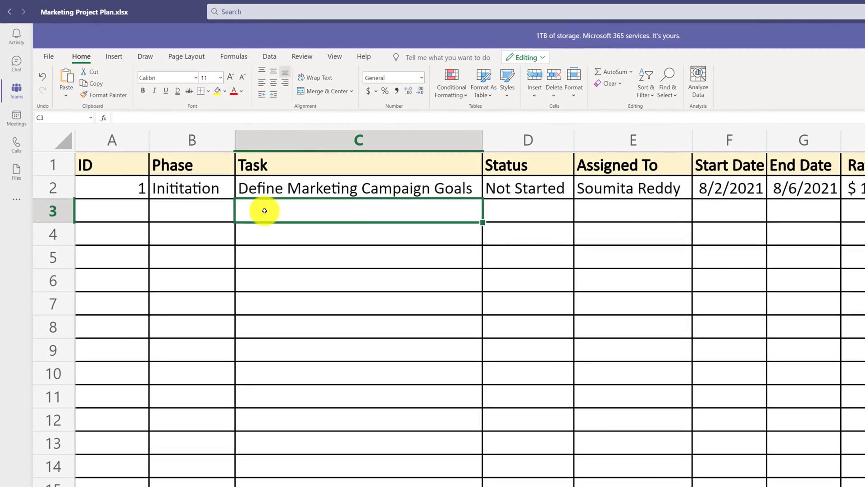
type("Market Research")
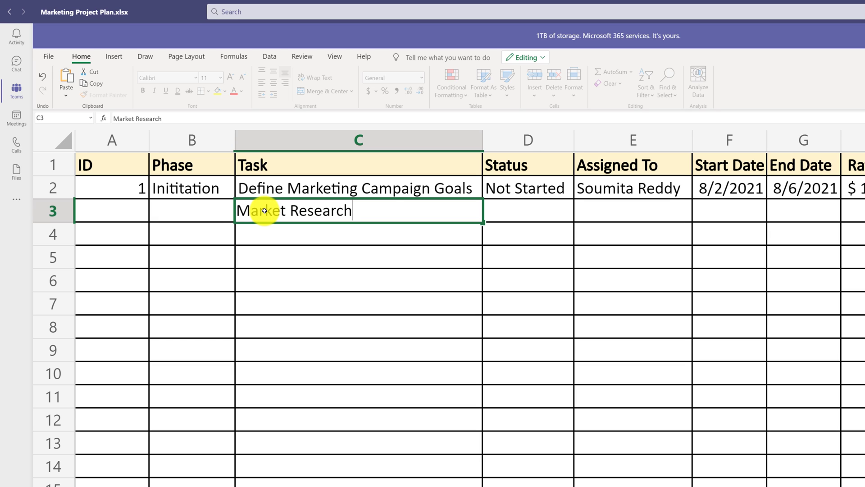
left_click(258, 241)
type("Co")
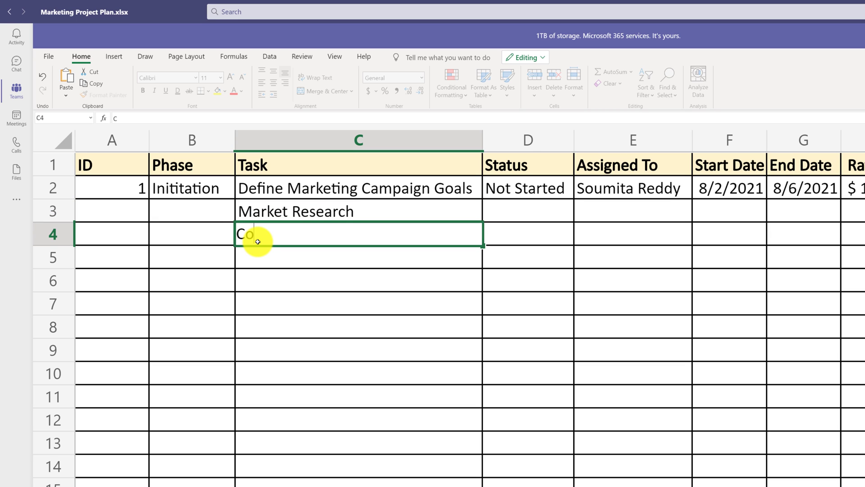
type("mpetition Research")
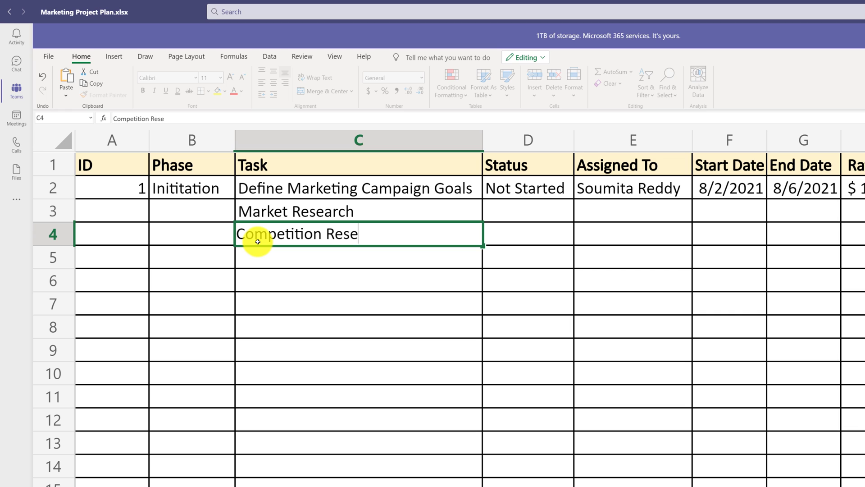
Enter the tasks Define ROI for the Campaign in C5 and Identify Vendor for Campaign Creatives in C6.
left_click(270, 257)
type("Define ROI ")
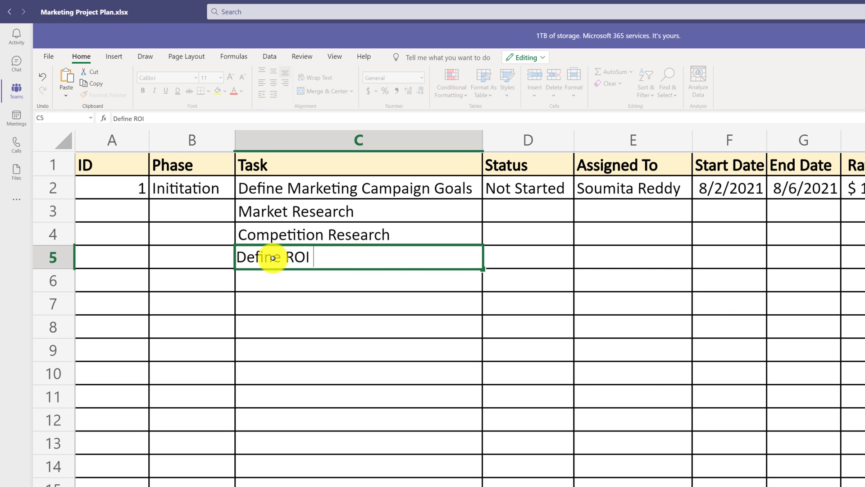
type("for the Campaign")
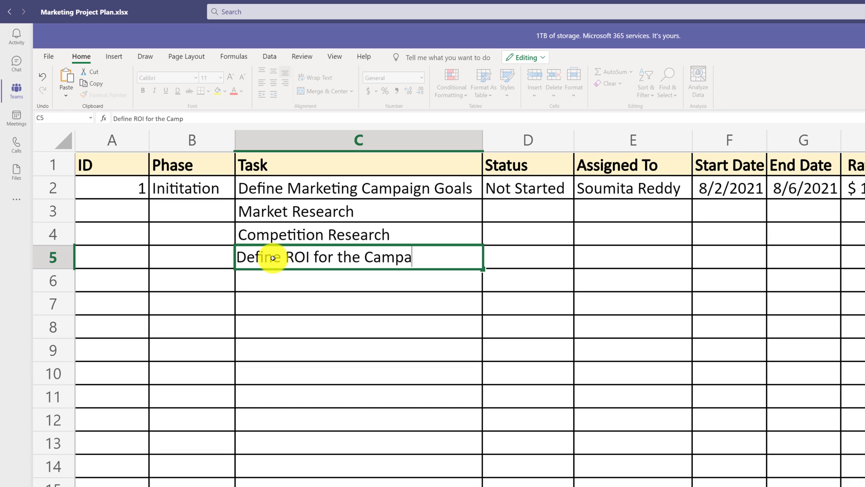
left_click(282, 277)
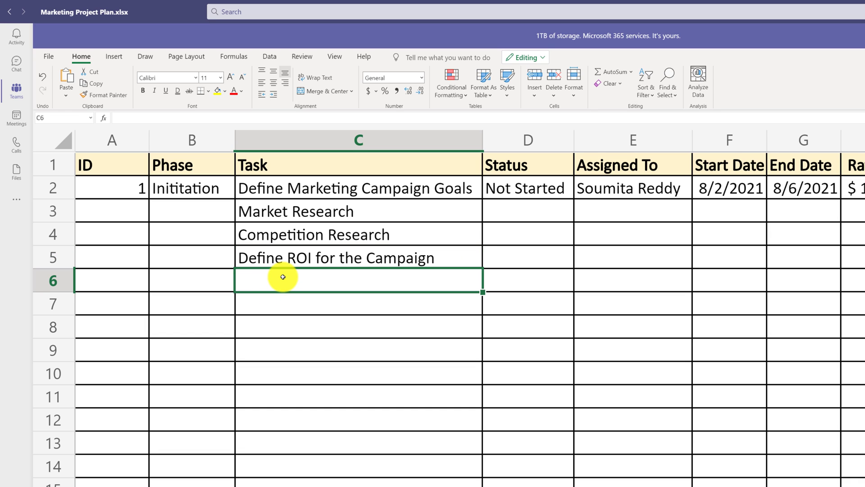
type("Identify Ve")
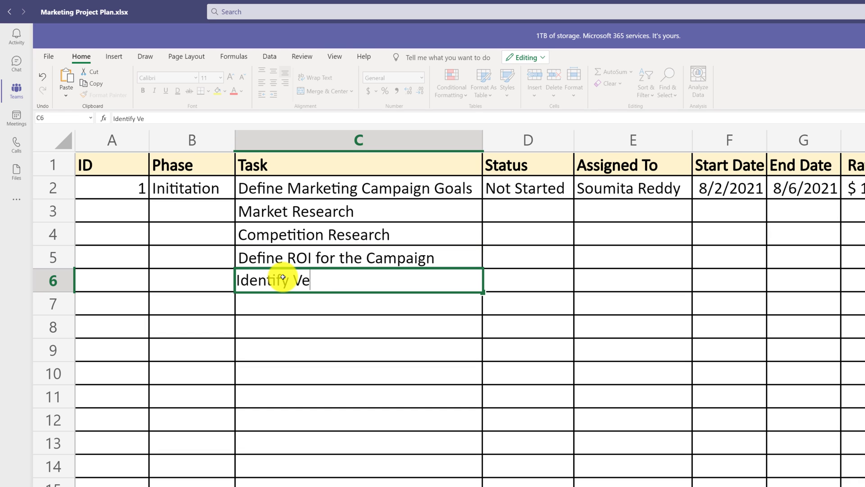
type("ndor for Campaign")
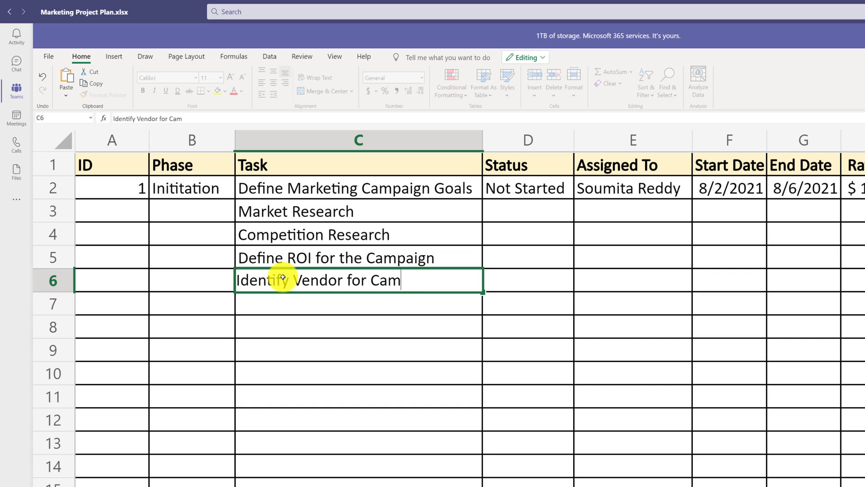
type(" Creatives")
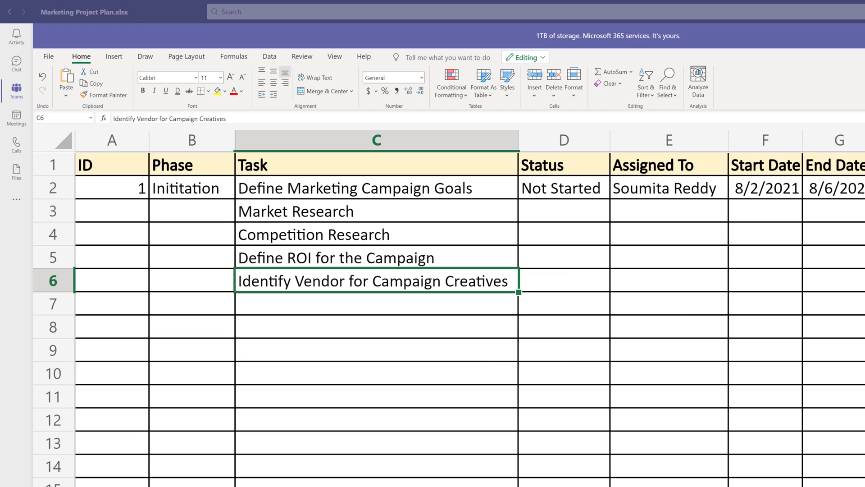
Choose the phase Inititation for Market Research in B3 and fill it down to B6.
left_click(210, 191)
left_click(211, 191)
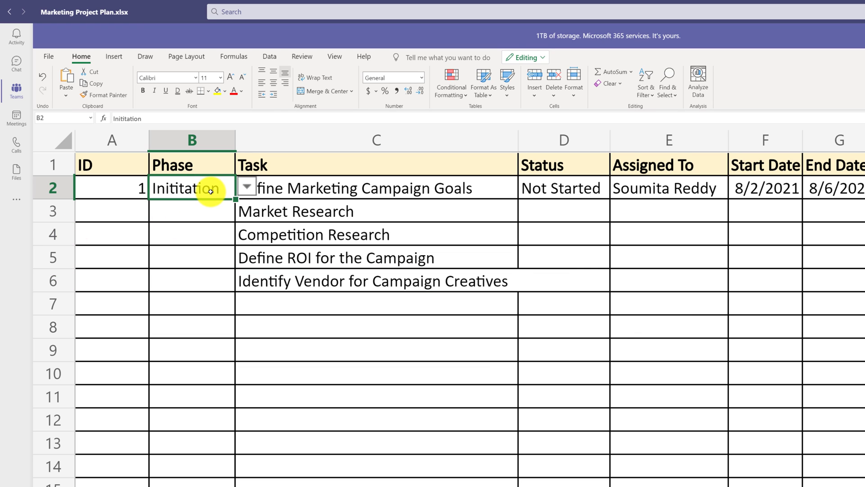
left_click(208, 215)
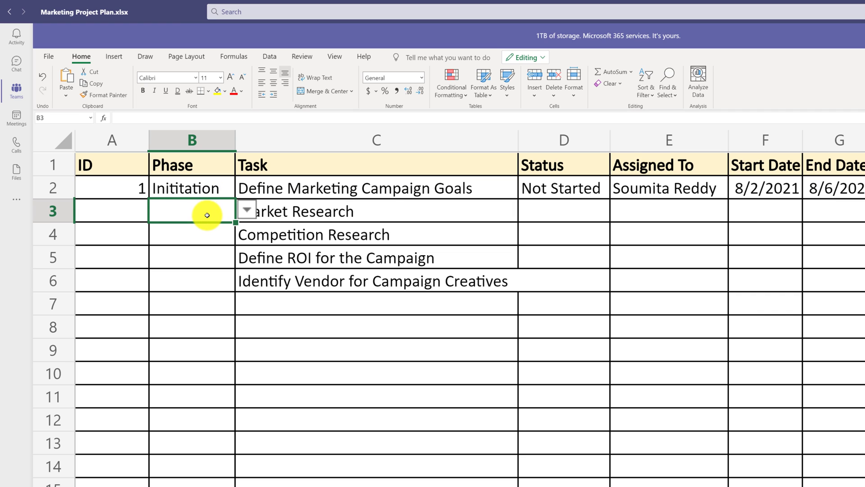
left_click(246, 210)
left_click(213, 229)
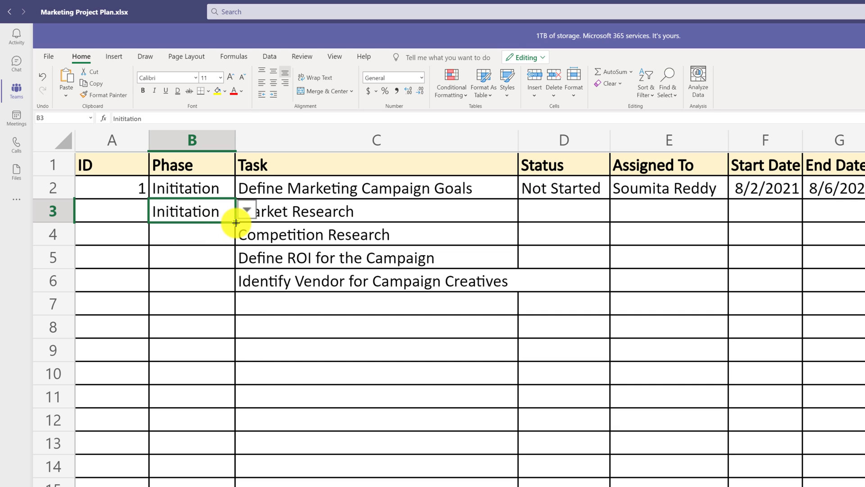
left_click_drag(236, 222, 235, 288)
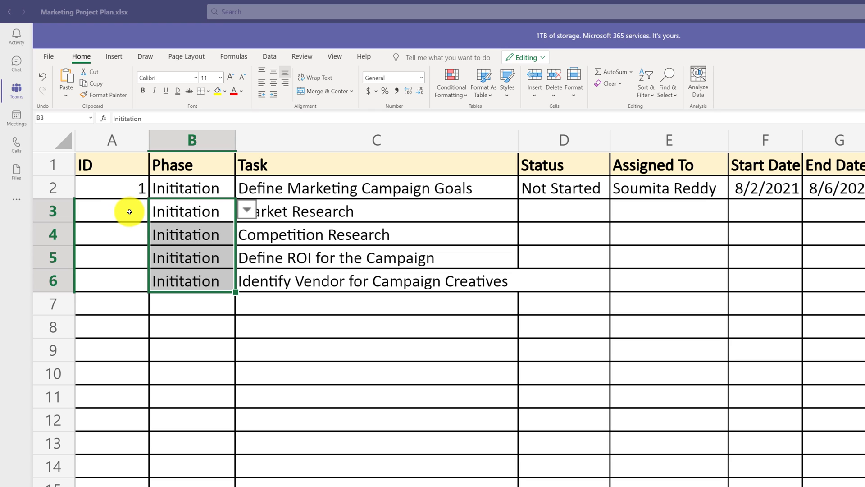
Number the task IDs with the formula =A2+1 in A3 and fill it down the ID column past row 15.
left_click(130, 212)
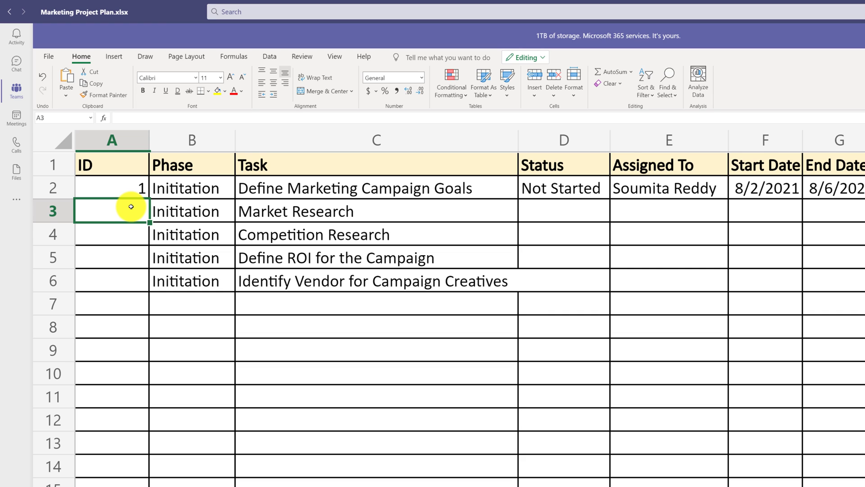
type("=")
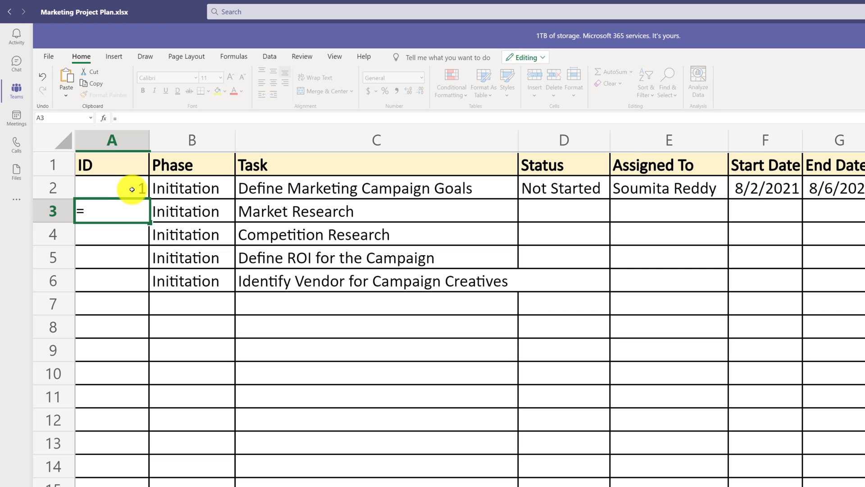
left_click(134, 186)
type("+1")
key("ctrl+Return")
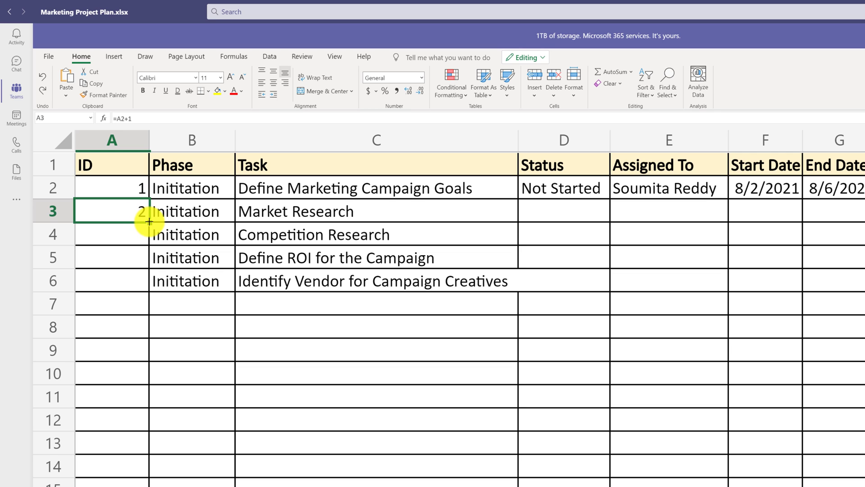
left_click_drag(149, 224, 135, 485)
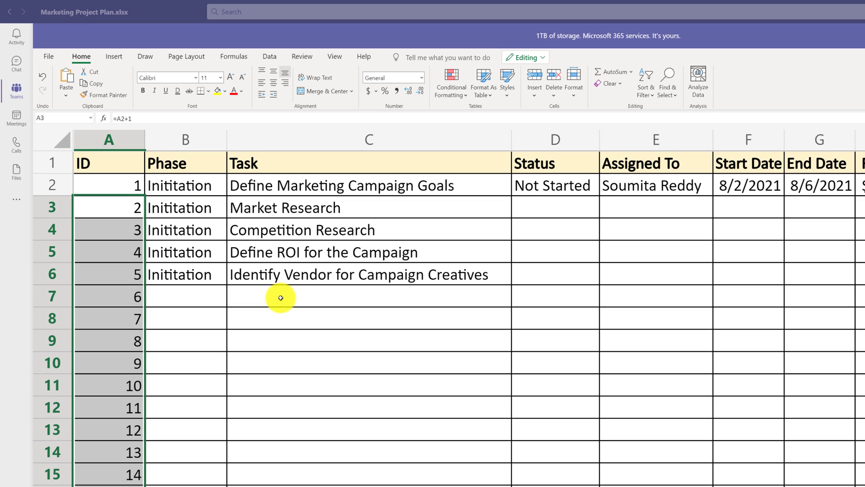
Enter the tasks Pilot Marketing Video and Blog Post, Pilot Marketing Publishing Materials and Pilot Creative Materials in C7 to C9.
left_click(281, 298)
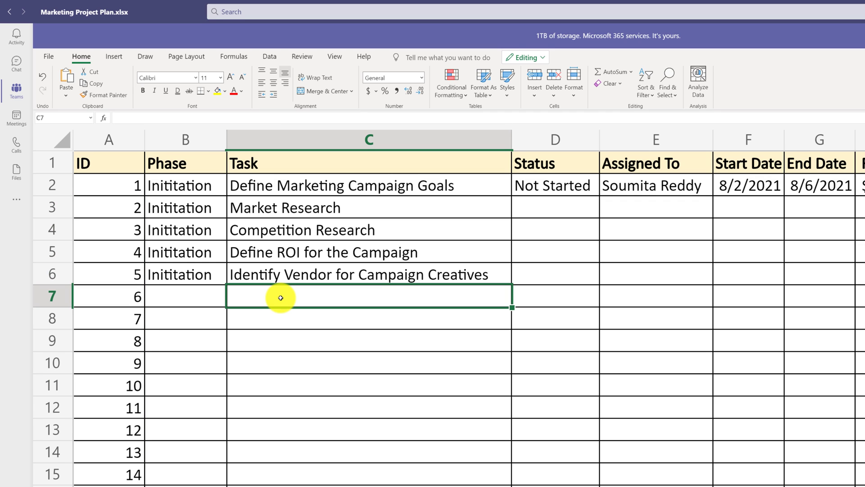
type("Pilot Marketing V")
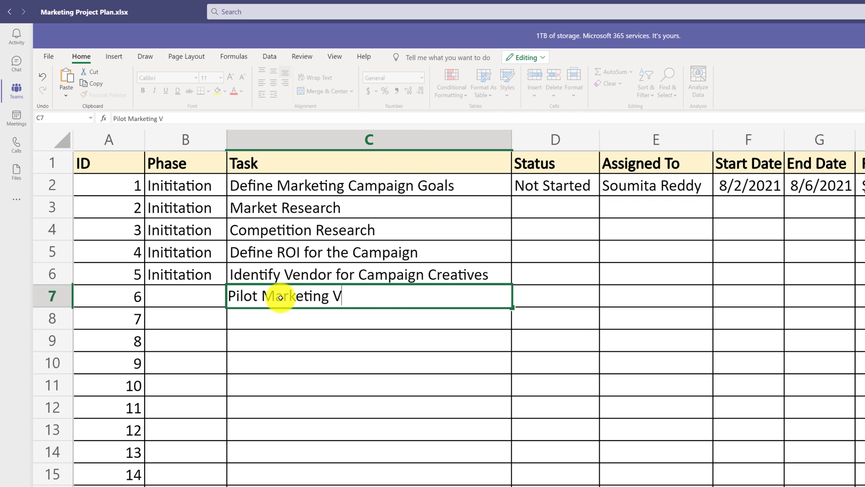
type("ideo and Blog Post")
key("Return")
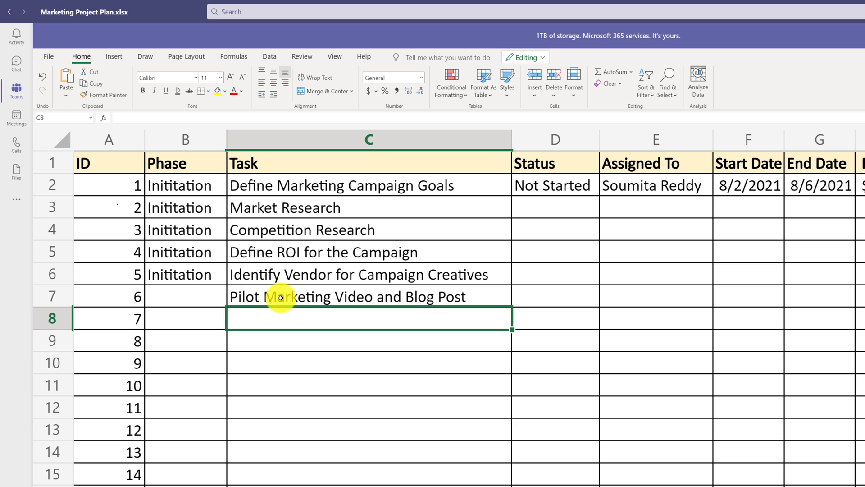
type("Pilot Marketing ")
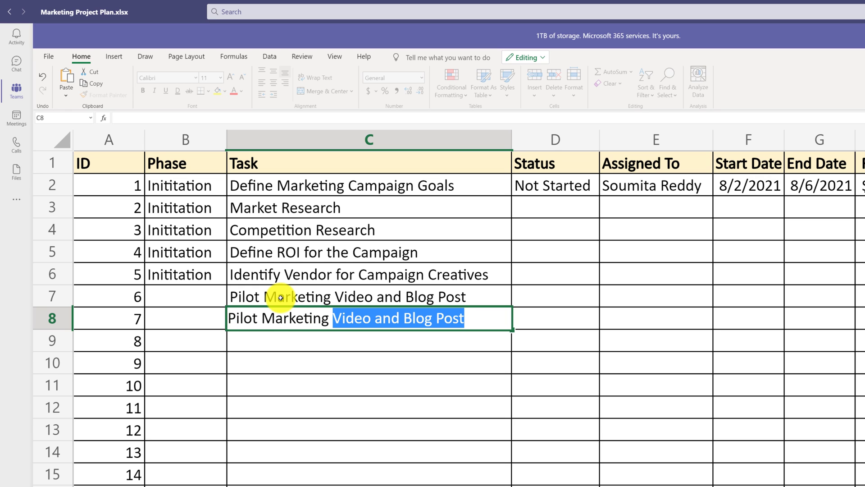
type("Publishing Materials")
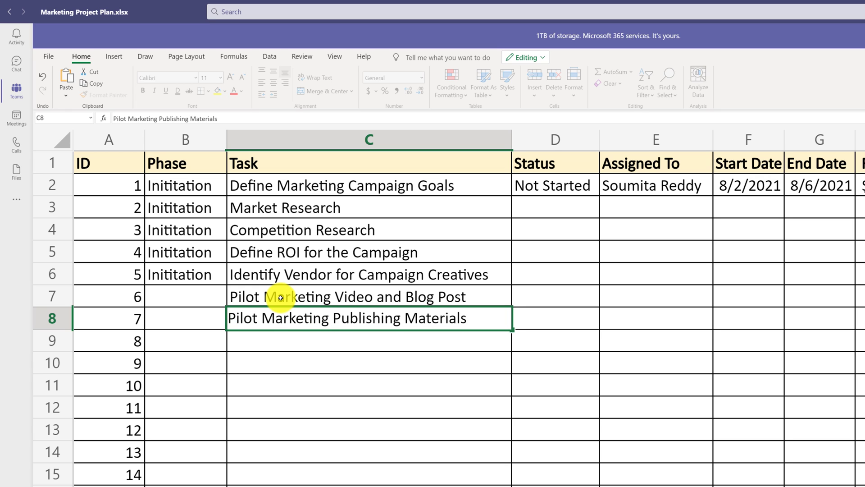
key("Return")
type("Pilot Creative Materia")
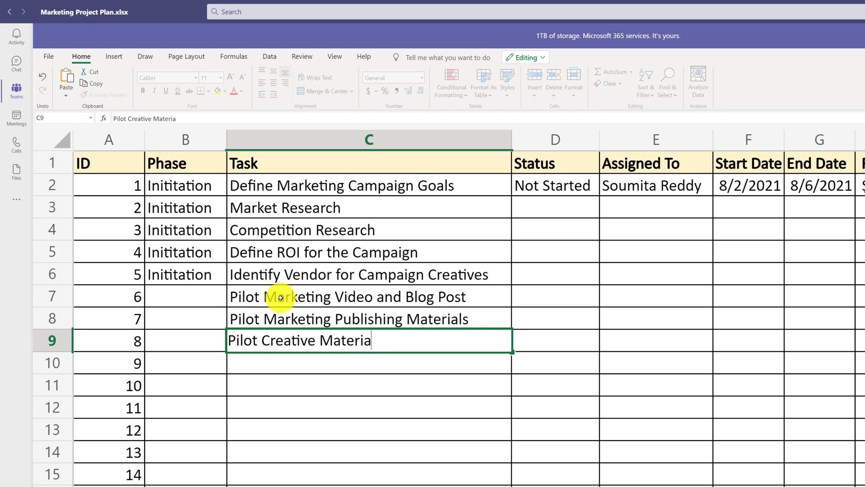
type("ls")
Set the phase of the three pilot tasks in B7 to B9 to POC.
left_click(207, 296)
left_click(237, 296)
left_click(182, 353)
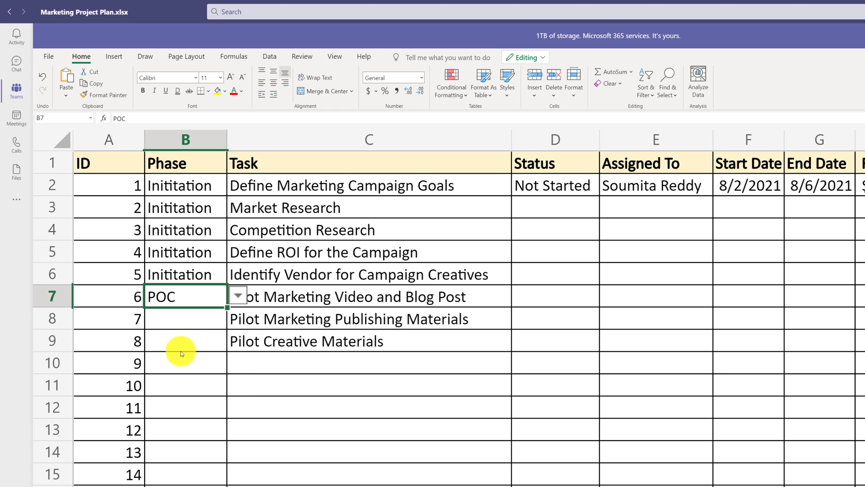
left_click(201, 319)
left_click(237, 317)
left_click(170, 377)
left_click(227, 343)
left_click(237, 340)
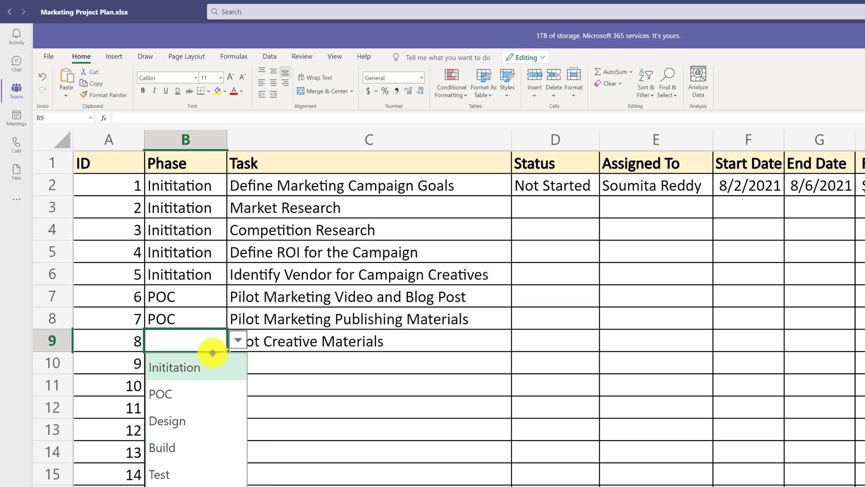
left_click(169, 395)
key("Tab")
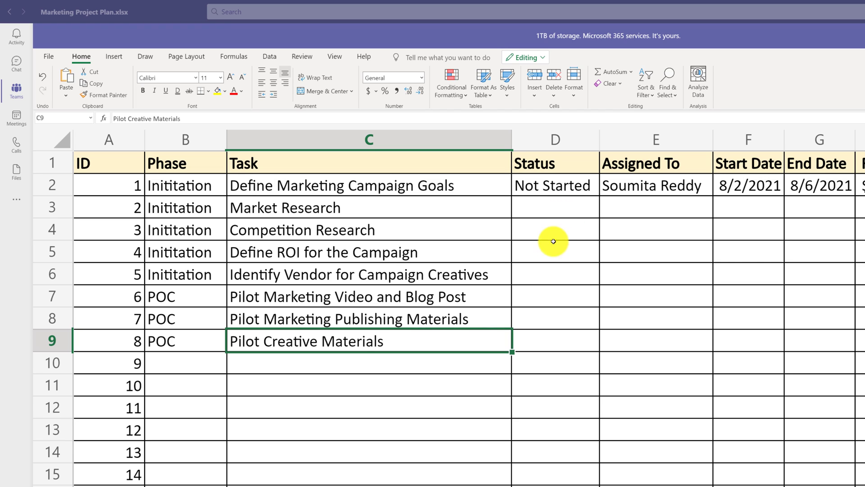
Set the status of Market Research in D3 and Competition Research in D4 to In-Progress.
left_click(574, 209)
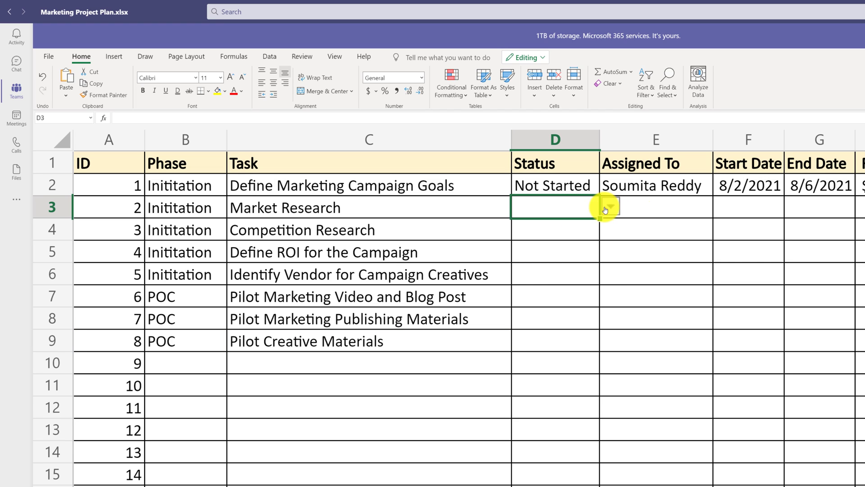
left_click(609, 207)
left_click(570, 263)
left_click(554, 231)
left_click(607, 232)
left_click(558, 284)
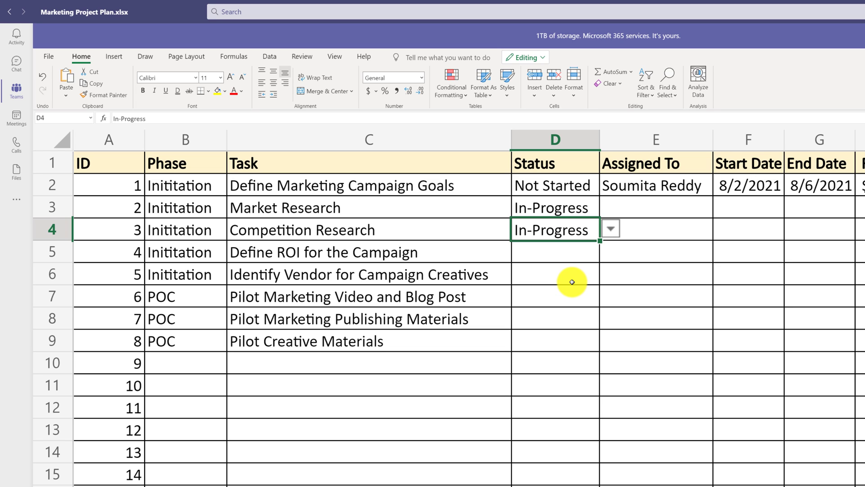
Set the status of the ROI task in D5 and the vendor task in D6 to Not Started.
left_click(580, 251)
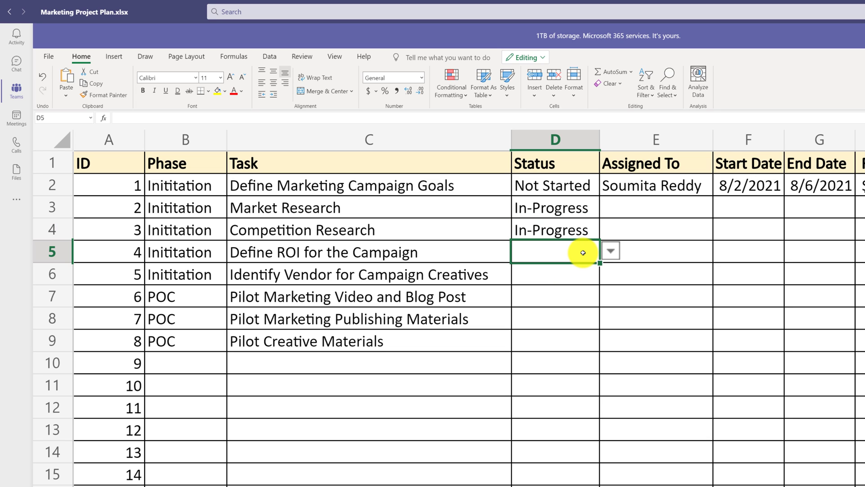
left_click(611, 253)
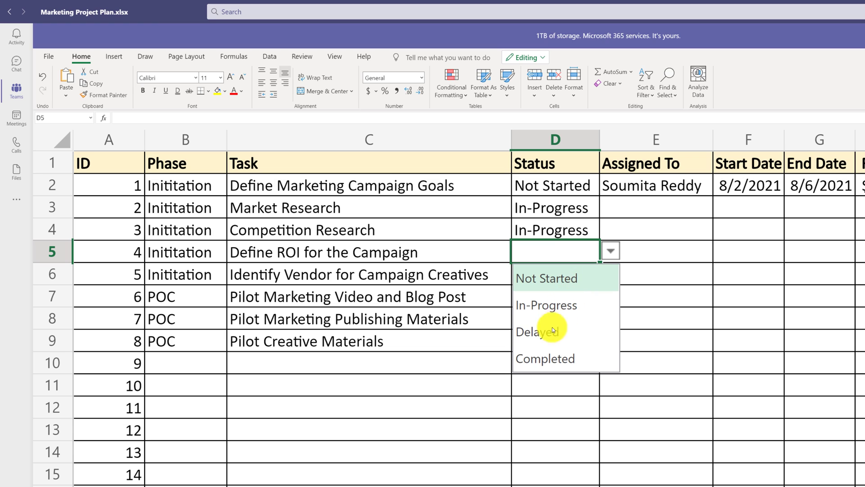
left_click(560, 278)
left_click(554, 282)
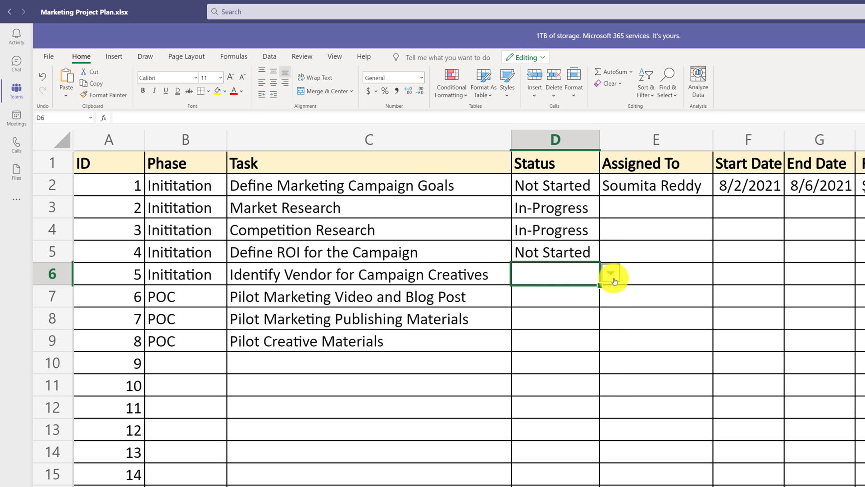
left_click(615, 282)
left_click(561, 299)
Set the status of the first pilot task in D7 to In-Progress and of the other two in D8 and D9 to Not Started.
left_click(554, 294)
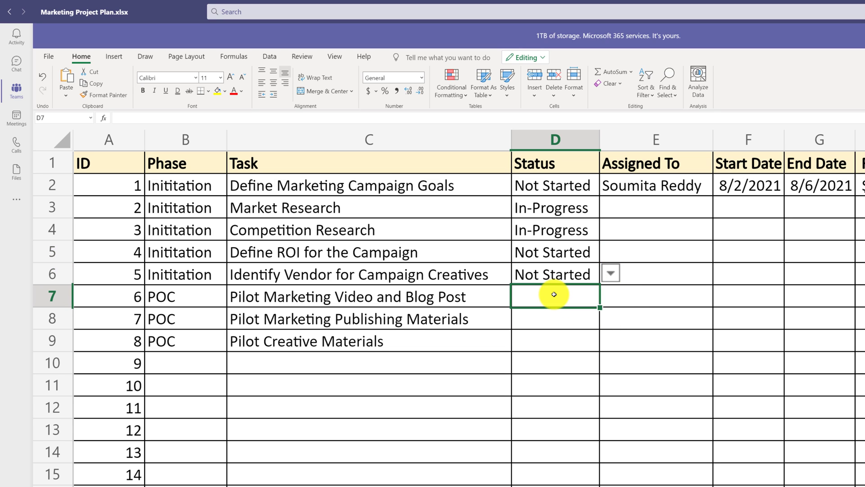
left_click(610, 296)
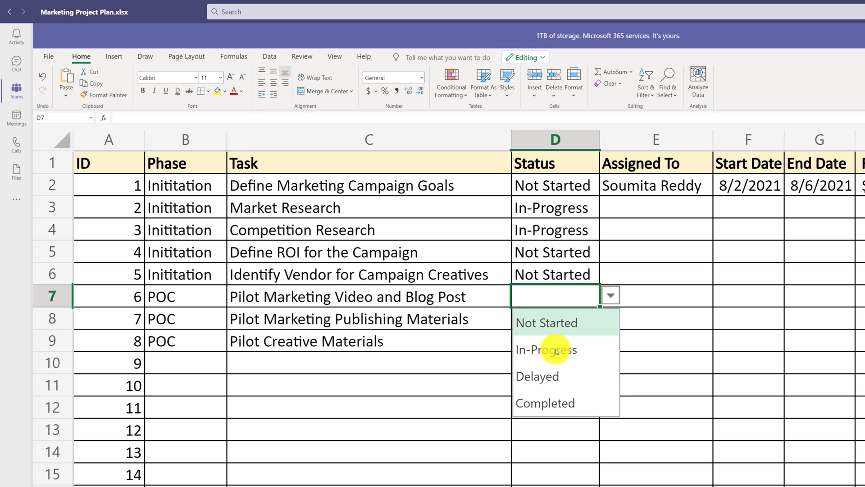
left_click(557, 350)
left_click(582, 319)
left_click(611, 318)
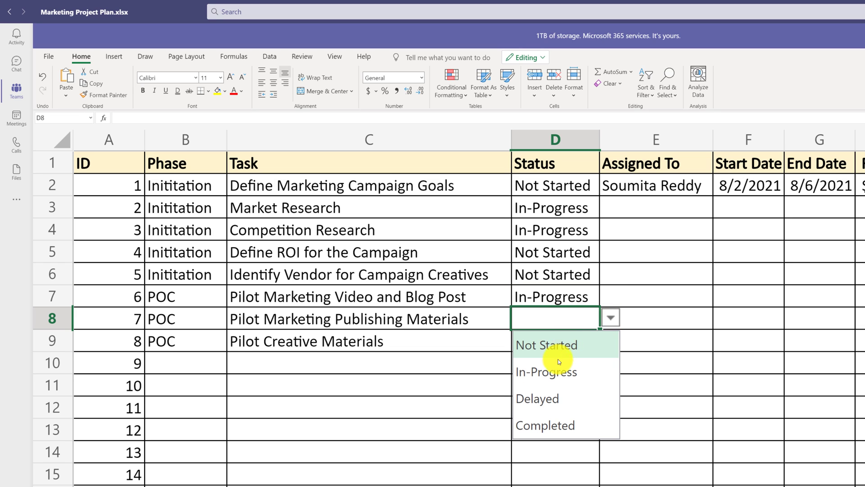
left_click(554, 352)
left_click(556, 341)
left_click(611, 341)
left_click(569, 364)
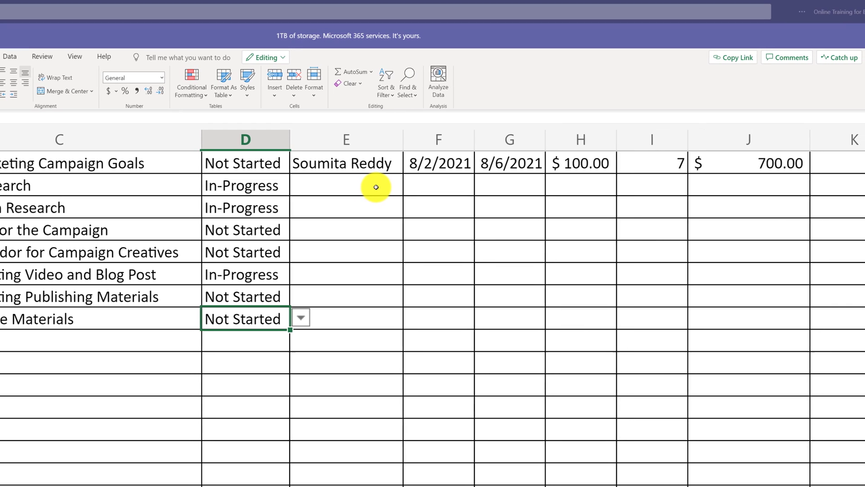
Enter the assignees' full names for the tasks in E3 to E8, and TBD in E9.
left_click(376, 187)
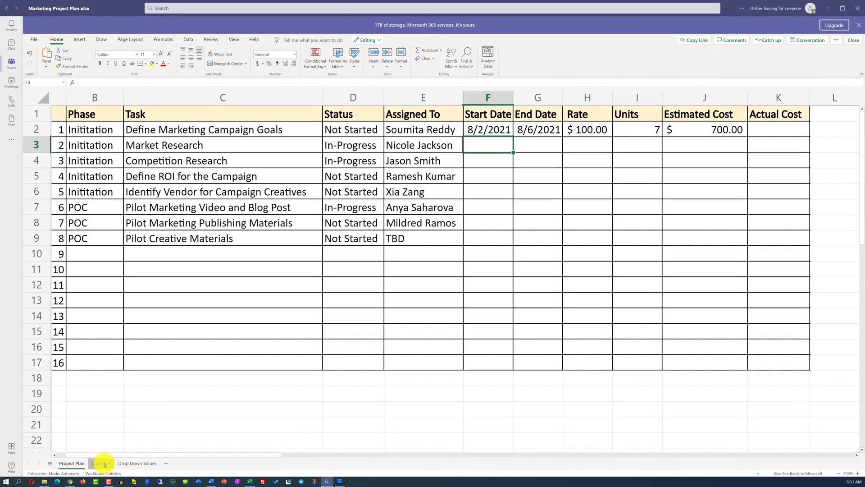
Consult the enlarged Calendar sheet, enter the Market Research dates 8/9/2021 and 8/12/2021 in F3 and G3, and copy them down to row 5.
left_click(99, 465)
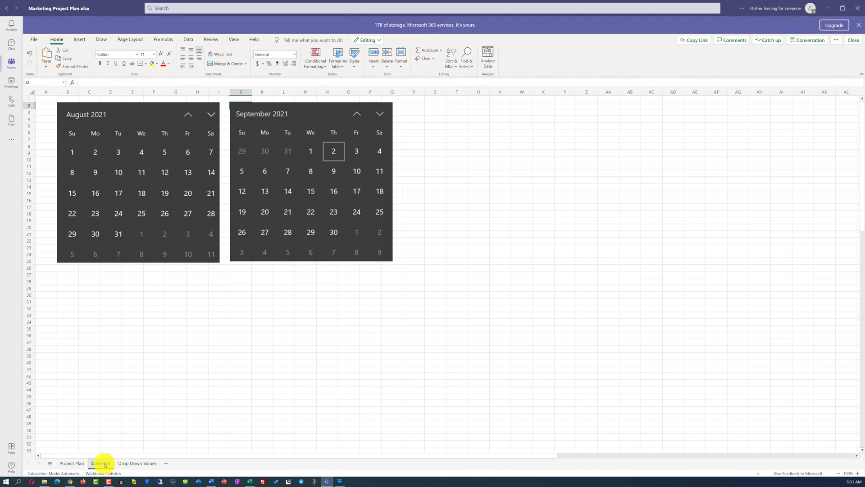
left_click(857, 473)
left_click(857, 473)
left_click(857, 474)
left_click(857, 474)
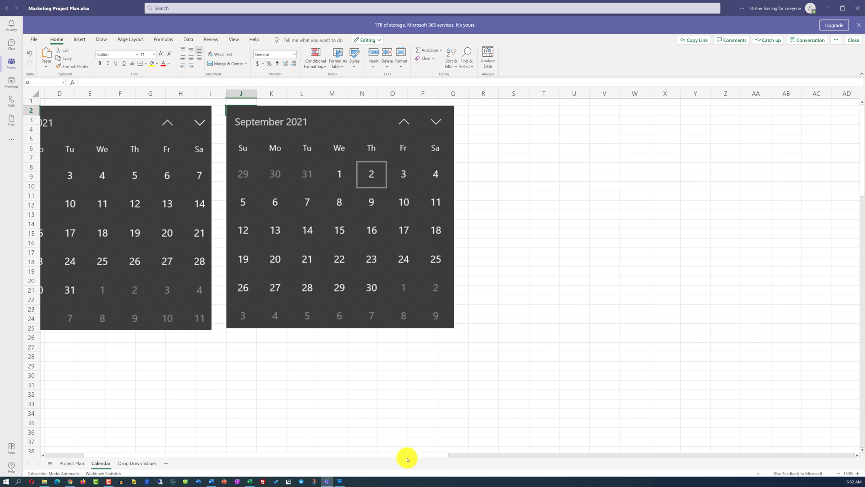
left_click_drag(402, 455, 344, 454)
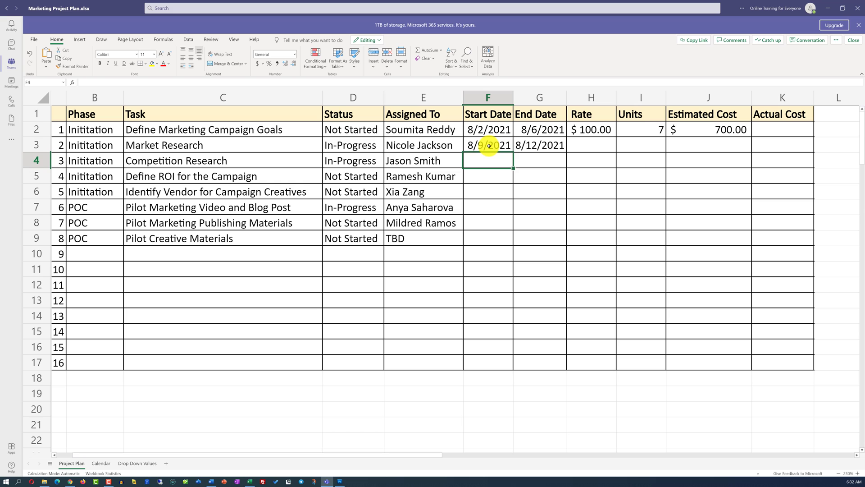
left_click_drag(489, 145, 567, 152)
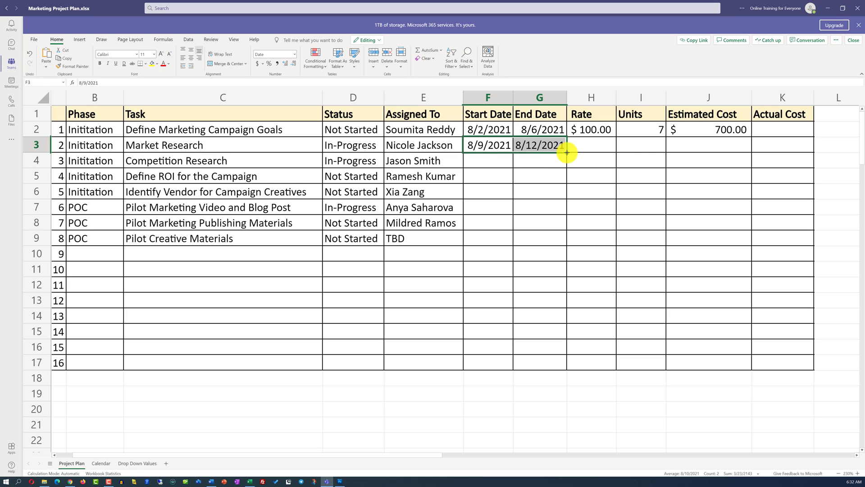
left_click_drag(567, 153, 567, 172)
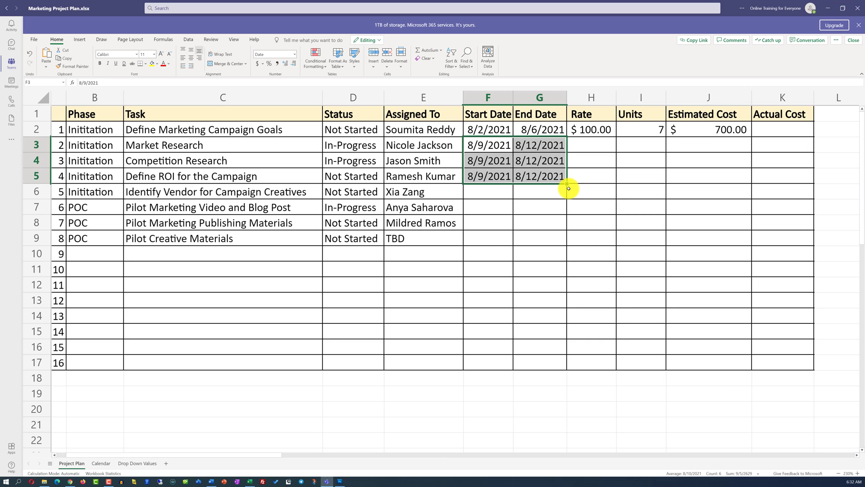
Enter the vendor task's start date 8/2/2021 in F6 and end date 8/31/2021 in G6.
left_click(212, 199)
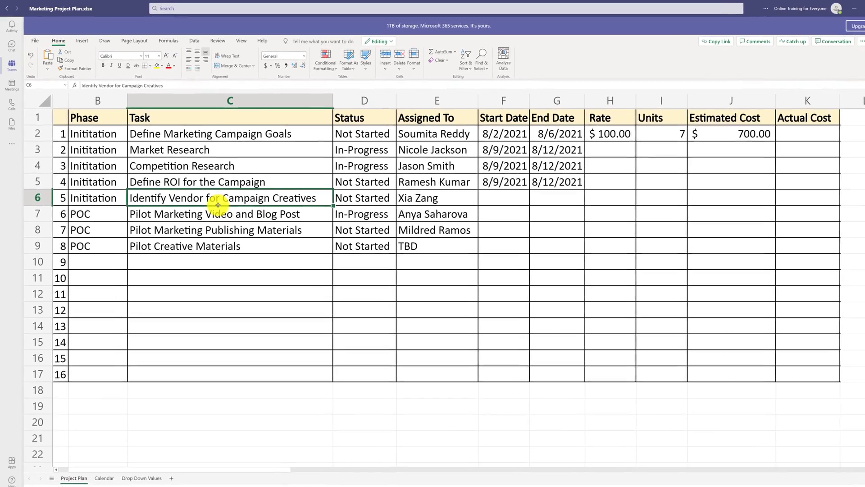
left_click(513, 203)
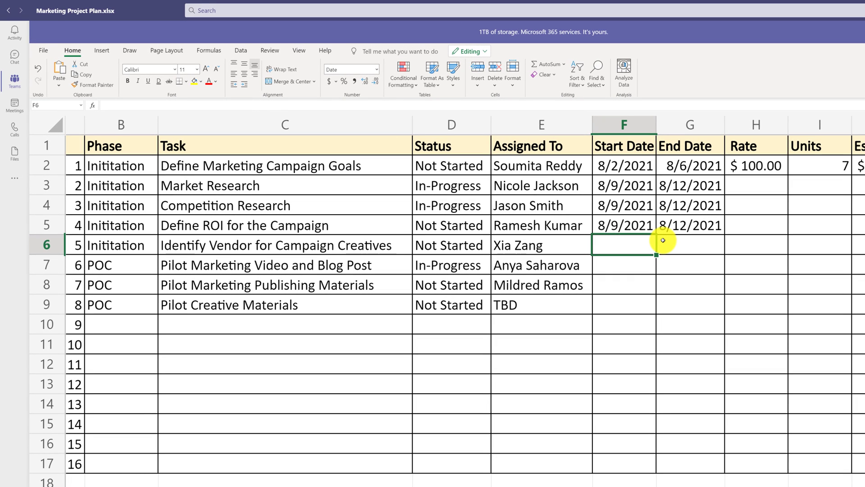
type("8/2/2021")
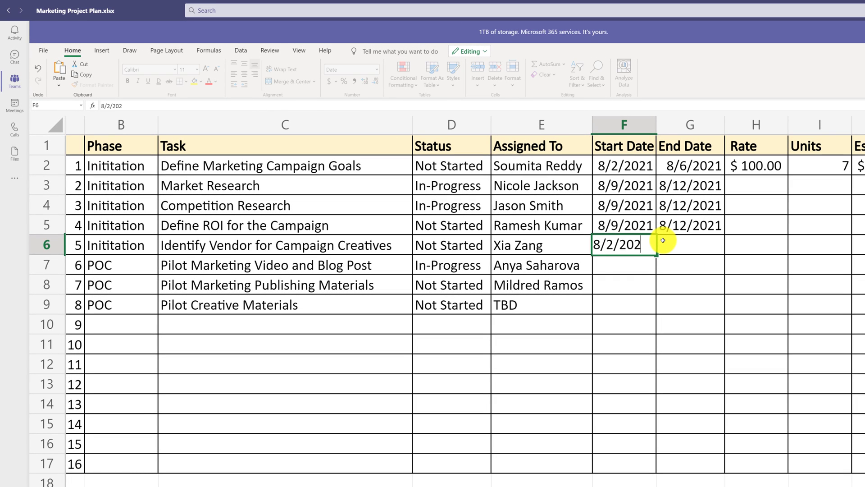
key("Tab")
type("8/31/2021")
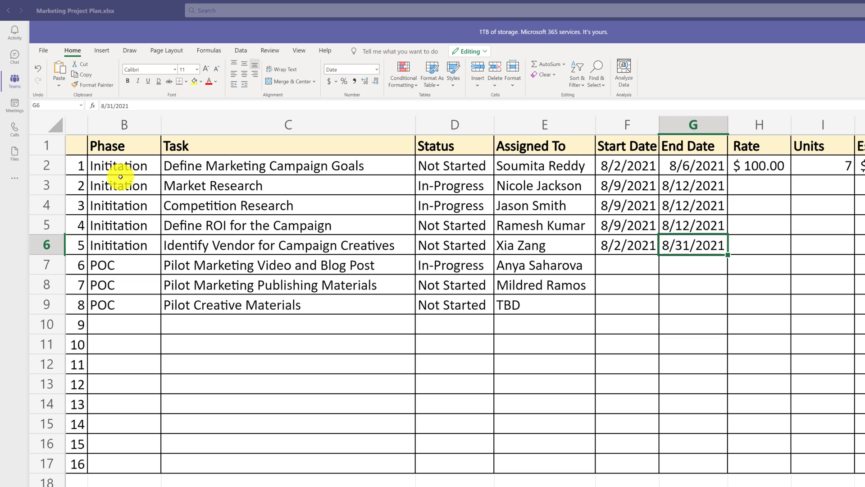
left_click_drag(129, 270, 130, 309)
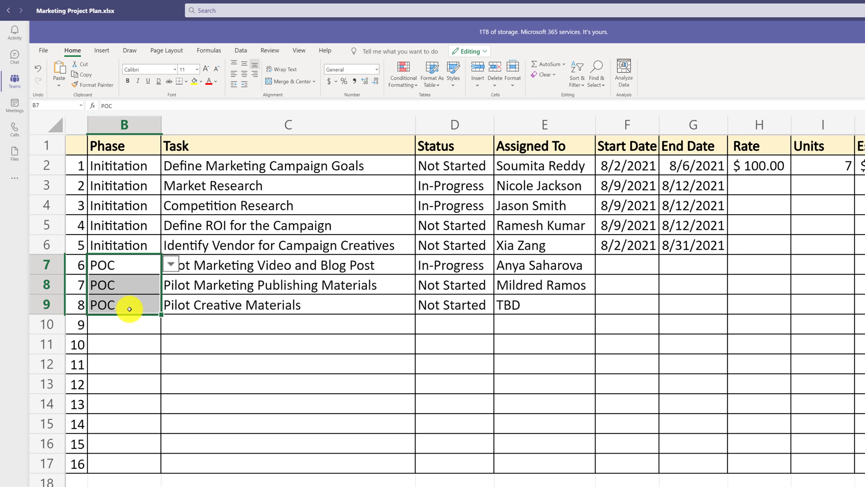
left_click_drag(124, 166, 125, 250)
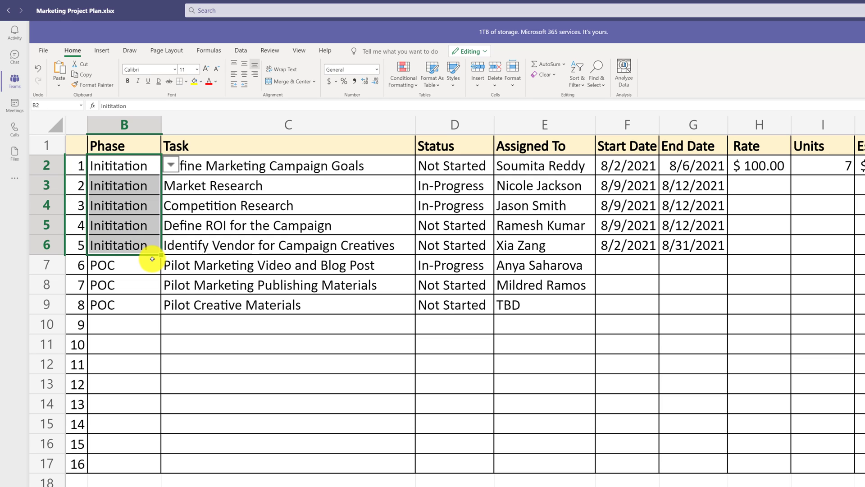
left_click(692, 248)
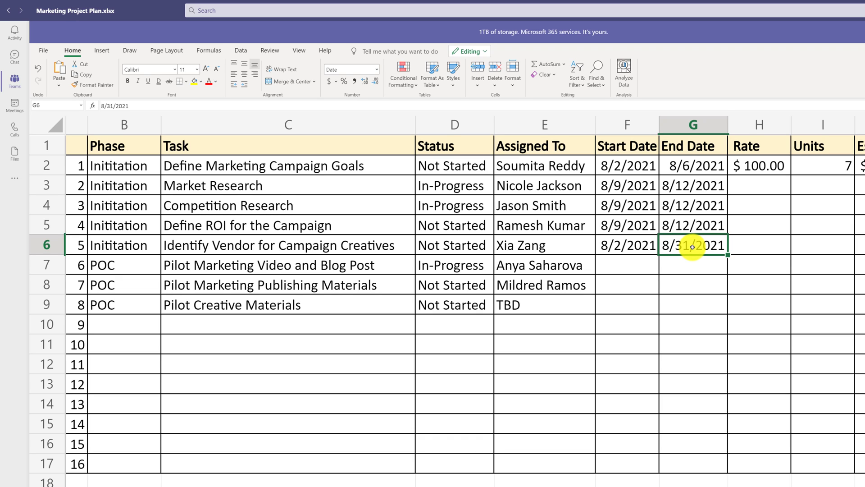
Enter start date 8/6/2021 in F7 and end date 8/24/2021 in G7, and copy both down to row 9.
left_click(618, 270)
type("8/6/")
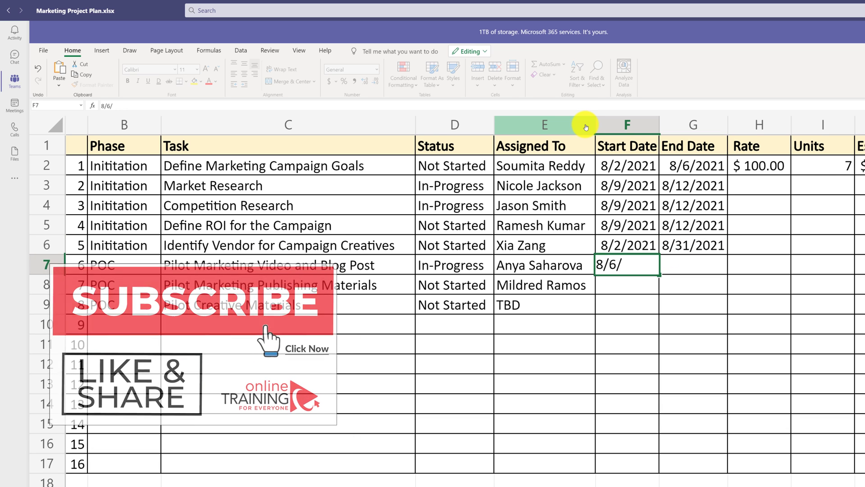
type("2021")
key("Tab")
type("8/24")
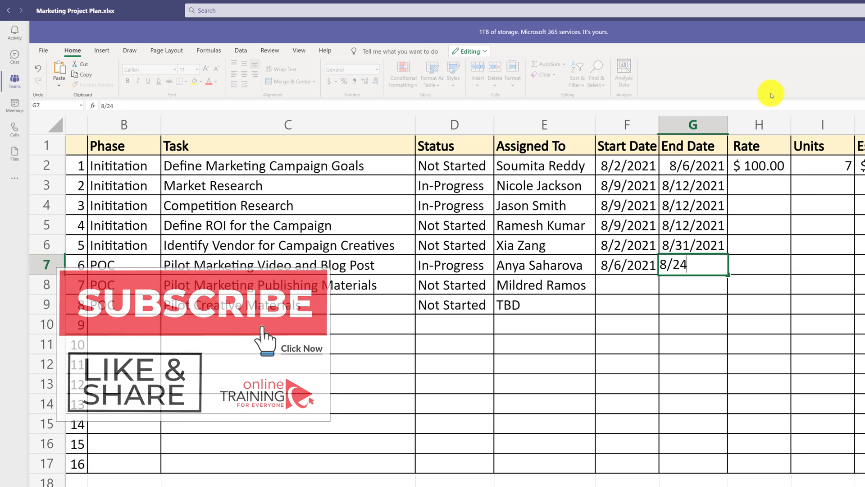
type("/2021")
left_click_drag(626, 266, 689, 266)
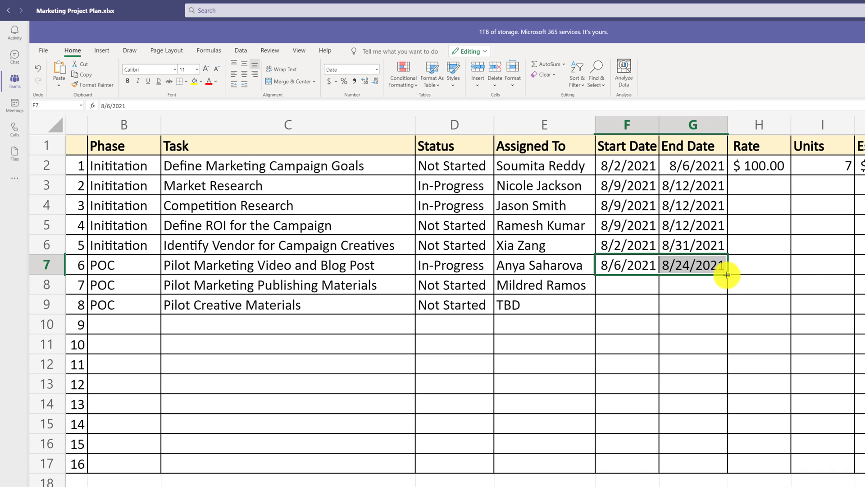
left_click_drag(727, 274, 728, 296)
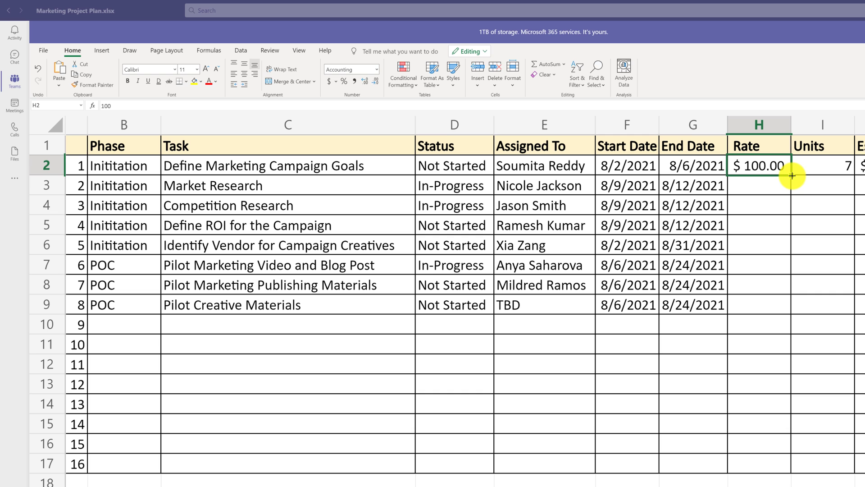
Copy the rate from H2 down to H9 and enter 32 units for Market Research in I3.
left_click_drag(792, 175, 786, 311)
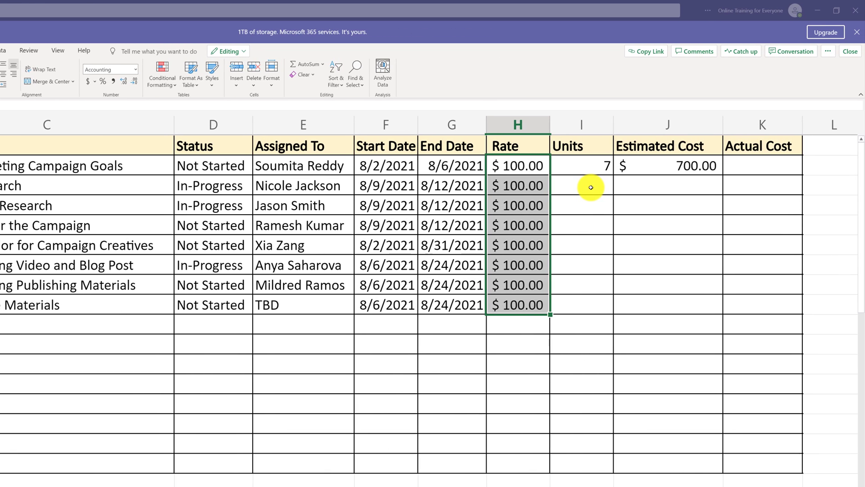
left_click(599, 125)
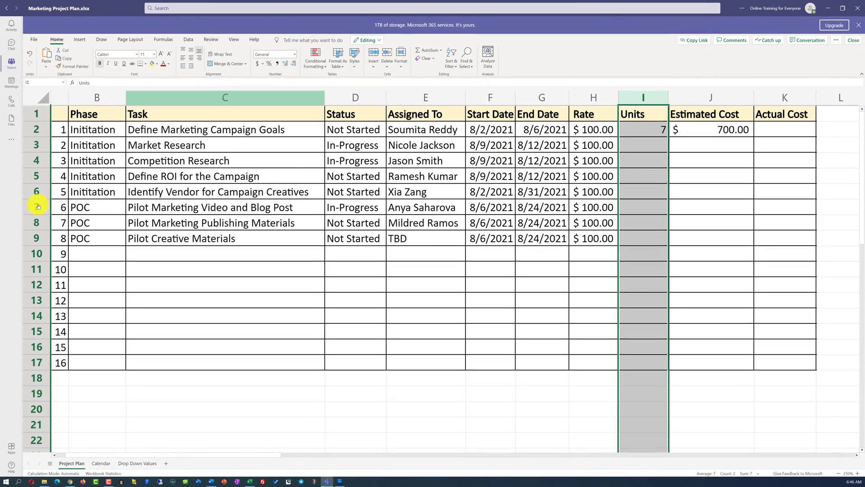
left_click(101, 463)
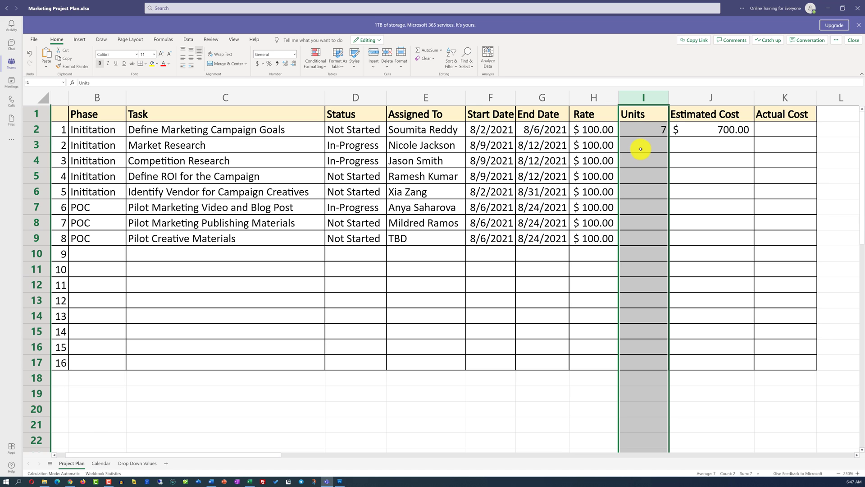
left_click(640, 147)
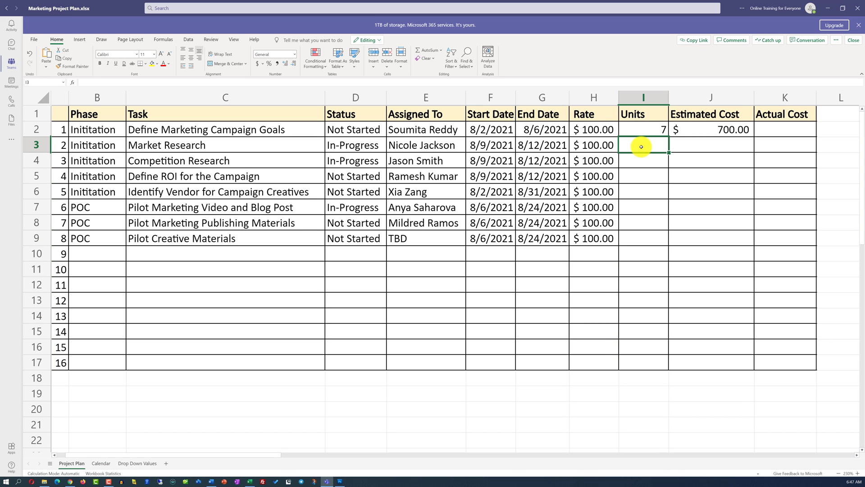
type("32")
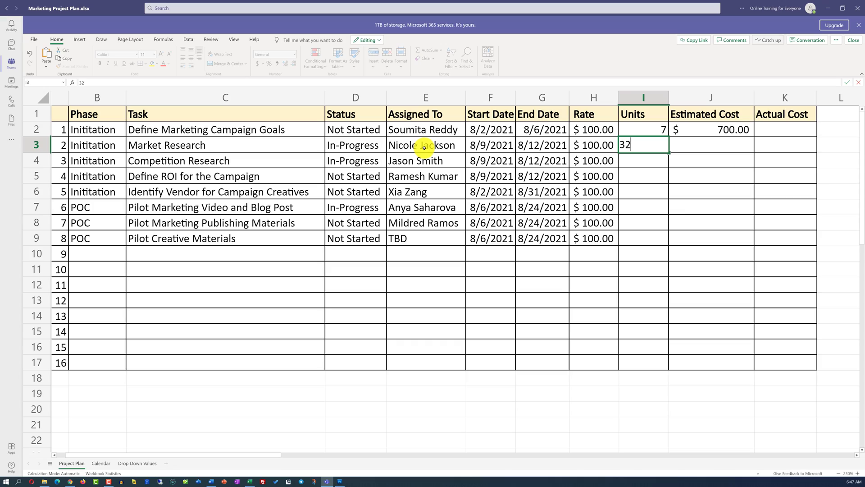
Copy the Estimated Cost formula from J2 down to J17, and set the units to 32 in I4 and I5 and 176 in I6.
left_click(690, 130)
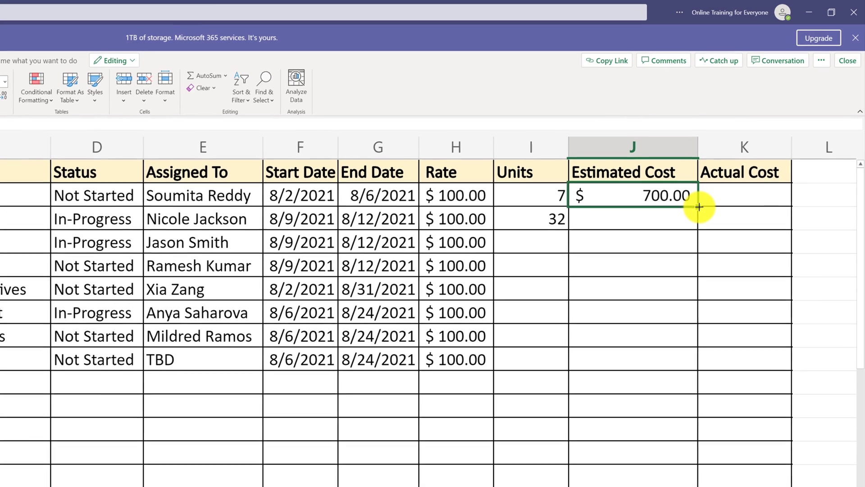
left_click_drag(723, 176, 731, 309)
left_click_drag(707, 366, 706, 484)
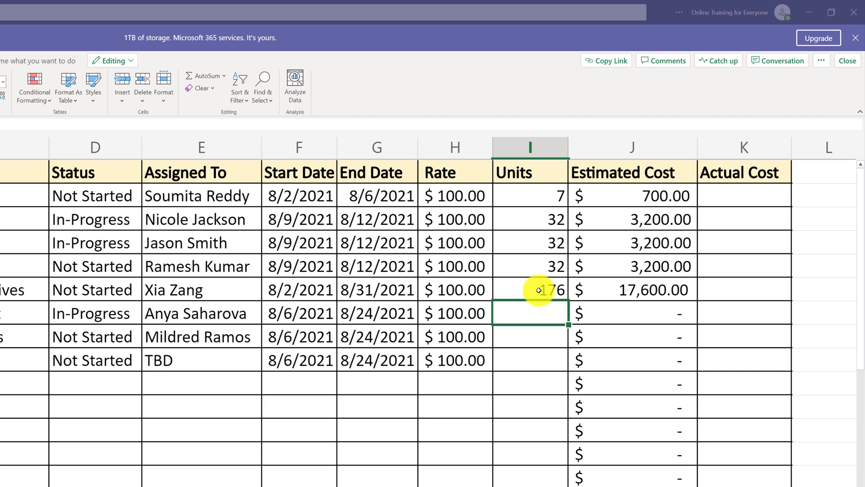
left_click_drag(539, 289, 547, 219)
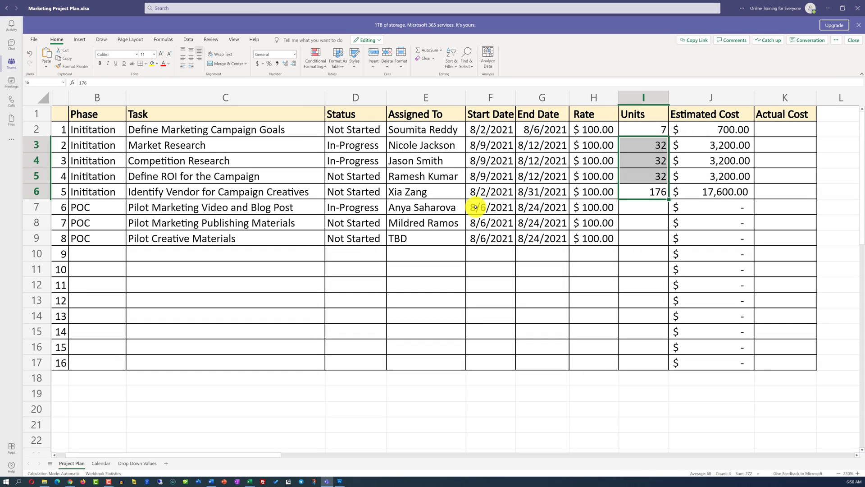
Change the start dates of the three pilot tasks in F7 to F9 to 9/6/2021.
double_click(475, 207)
left_click_drag(473, 207, 468, 239)
type("9")
double_click(475, 222)
type("9")
double_click(477, 238)
type("9")
Change the end dates of the three pilot tasks in G7 to G9 to 9/24/2021.
double_click(529, 207)
type("9")
left_click_drag(525, 208, 517, 238)
double_click(527, 223)
type("9")
double_click(521, 238)
type("9")
left_click(546, 257)
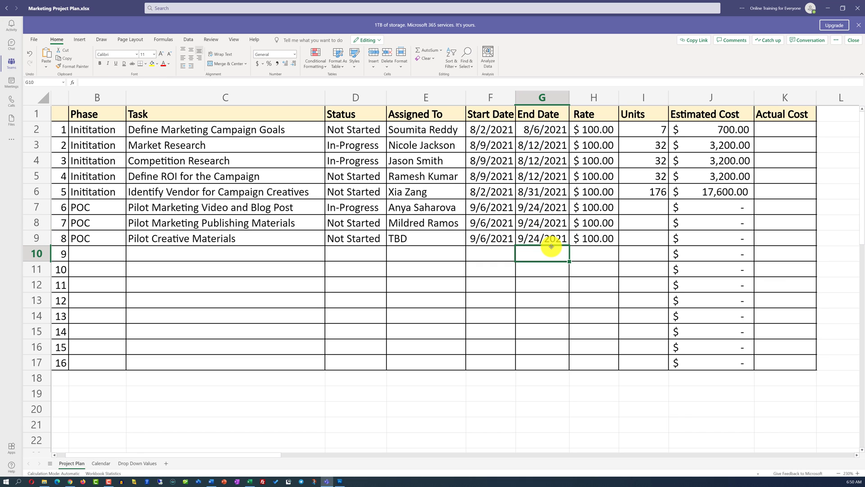
Enter 120 units for the first pilot task in I7 and copy the value down to I9.
left_click(642, 207)
type("100")
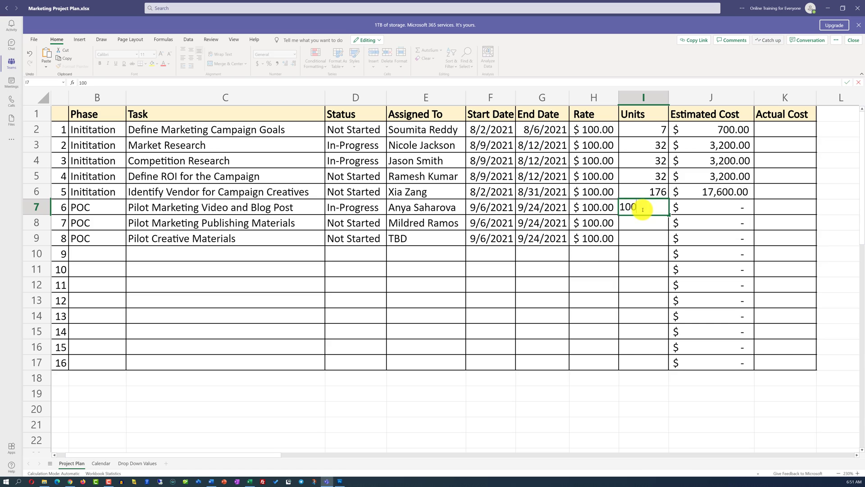
key("BackSpace")
key("BackSpace")
type("20")
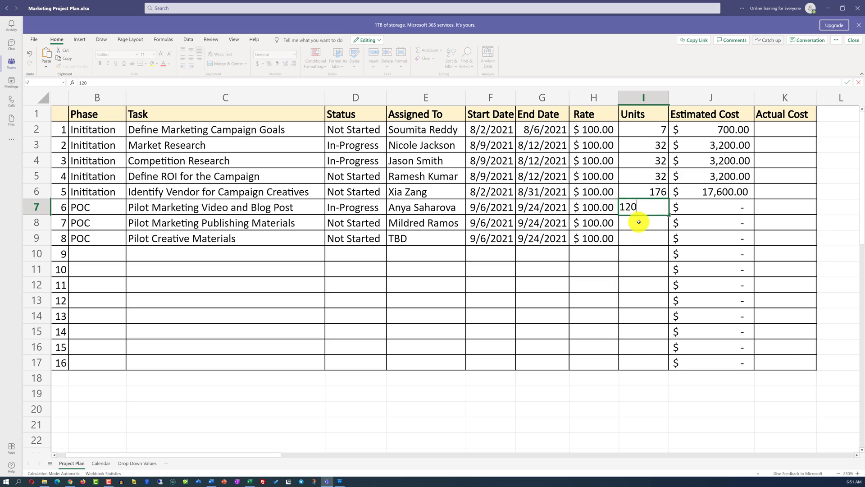
key("Return")
left_click(658, 211)
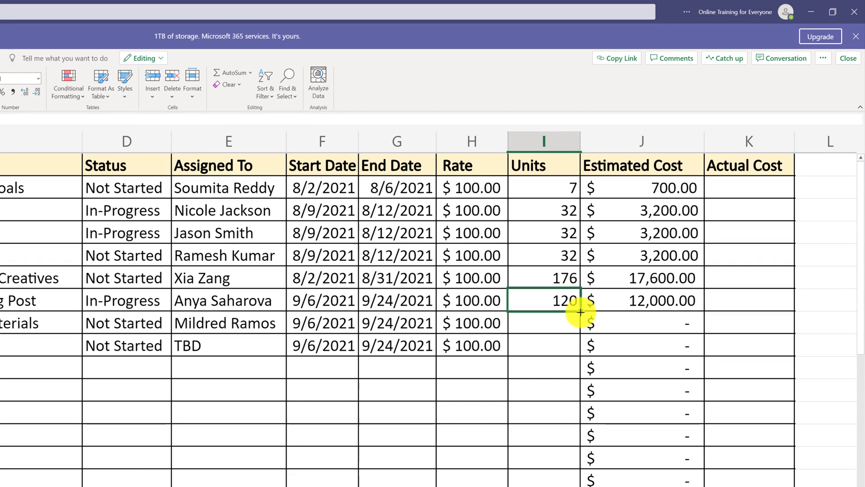
left_click_drag(580, 312, 580, 350)
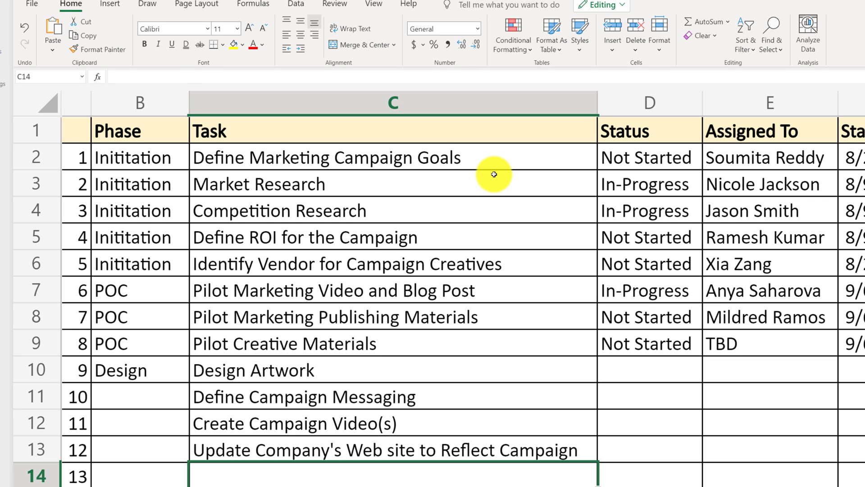
Copy the Design phase from B10 down to B13 for the remaining design tasks.
left_click(184, 380)
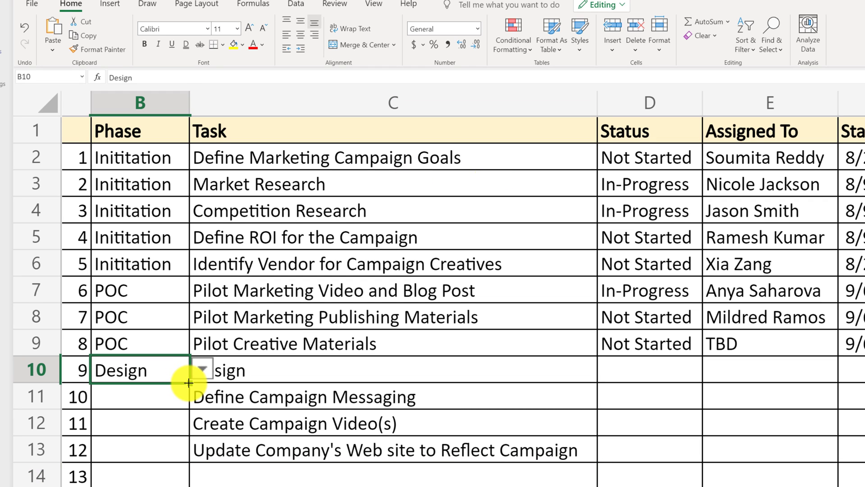
left_click_drag(189, 383, 190, 455)
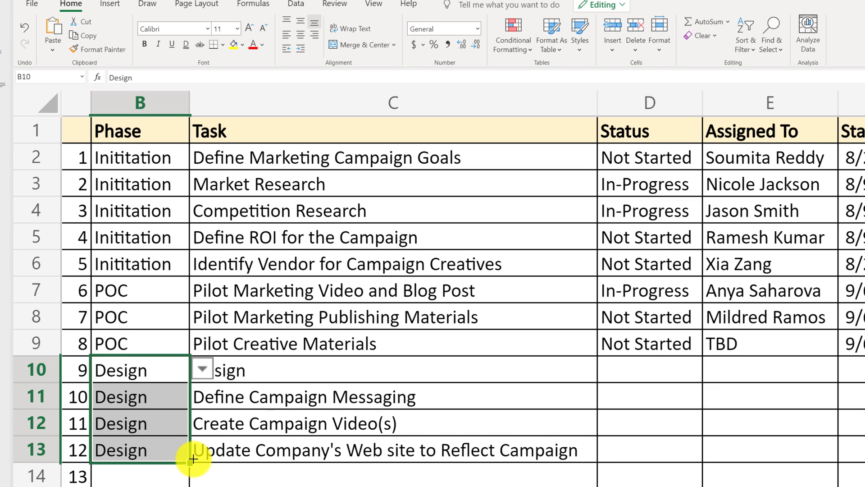
left_click(234, 474)
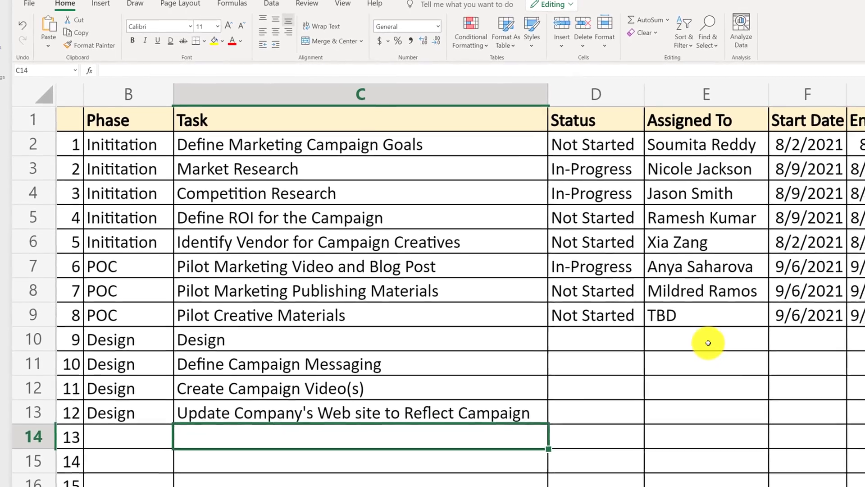
Assign the design tasks in E10:E13 to TBD and copy the Not Started status from D9 down to D13.
left_click(732, 354)
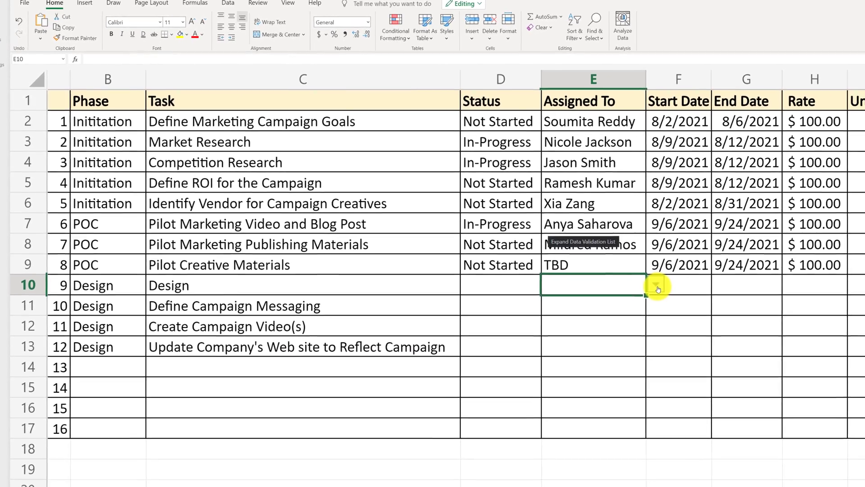
left_click(681, 298)
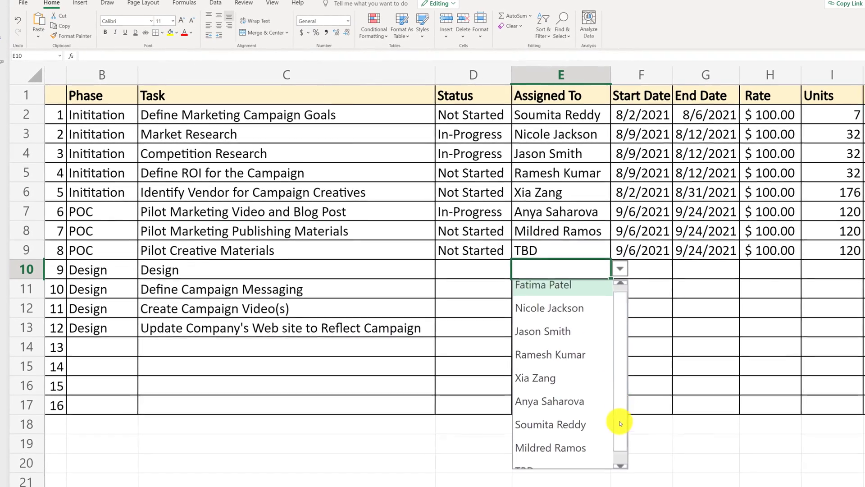
scroll(546, 456, "down", 1)
left_click(547, 455)
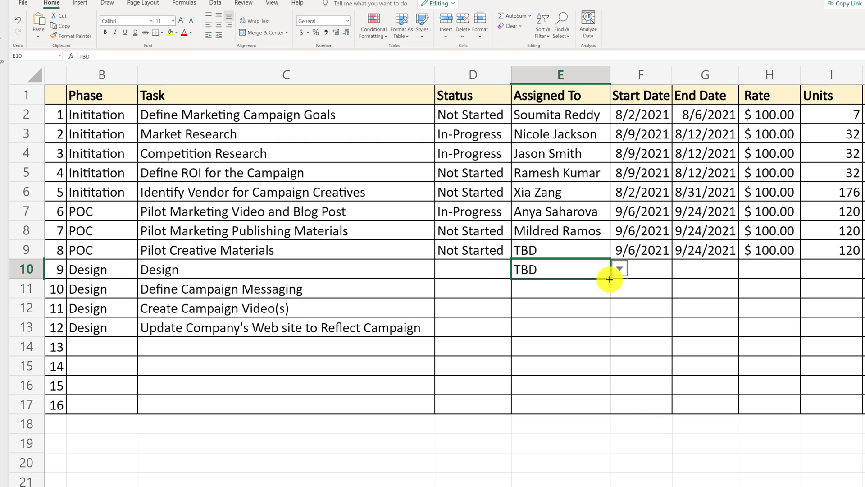
left_click_drag(609, 278, 607, 328)
left_click(482, 248)
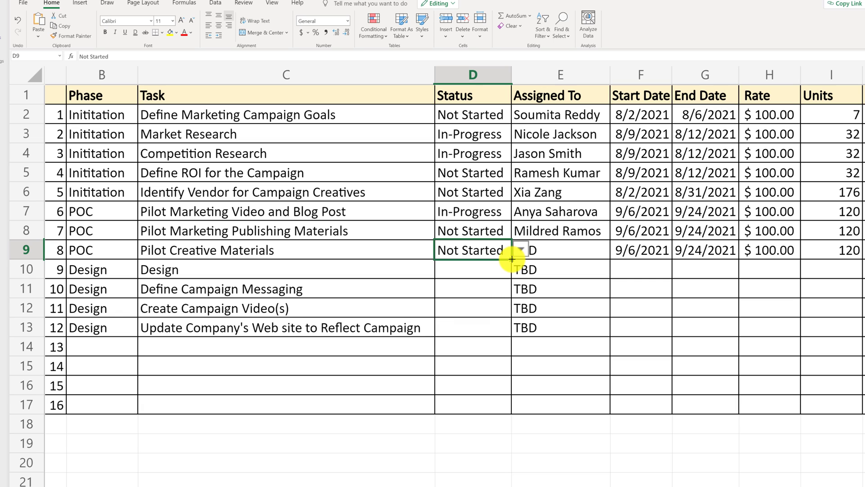
left_click_drag(511, 258, 507, 328)
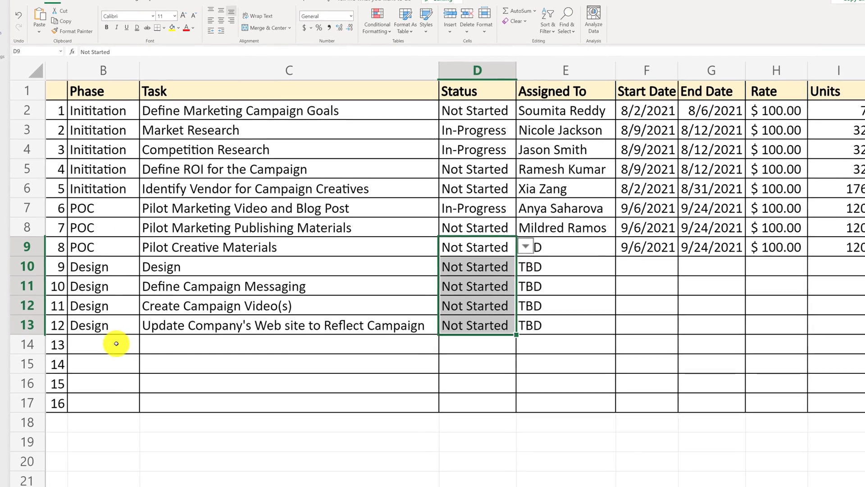
Set the phase of task 13 in B14 to Build.
left_click(131, 347)
left_click(146, 348)
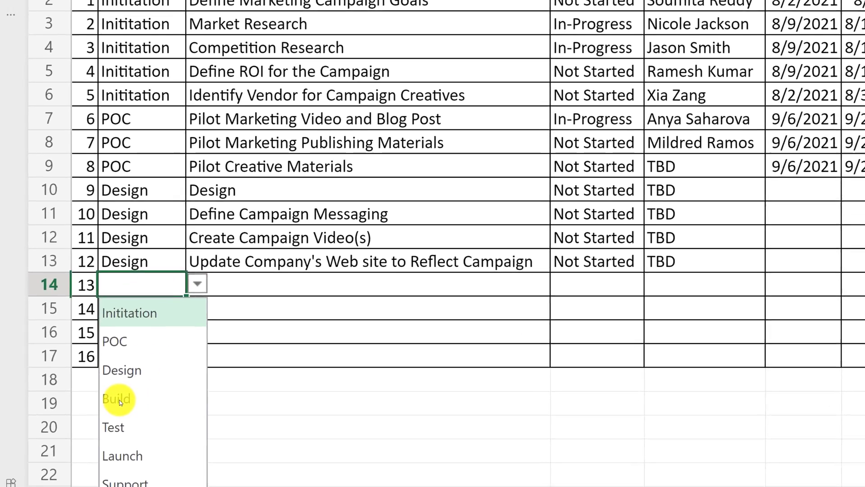
left_click(97, 420)
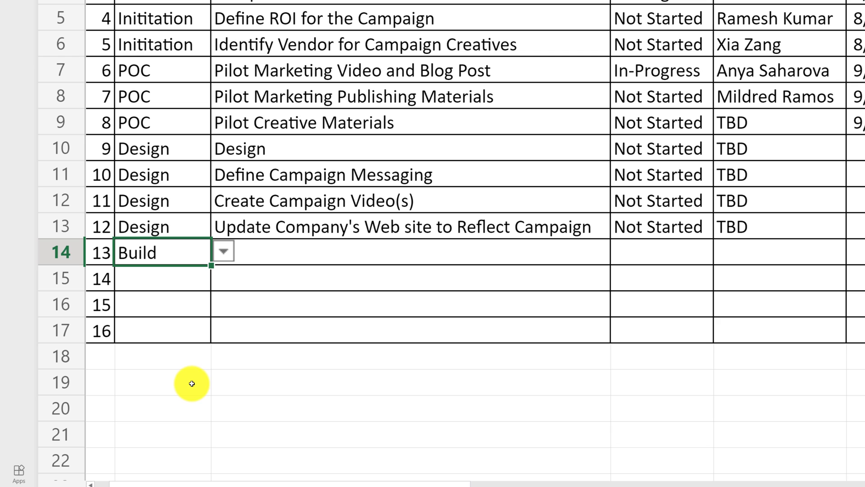
In C14:C17 enter Create Marketing Campaign Content, Validate Effectiveness with user Groups, Validate Effectiveness with Sr. Leadership, and Adjust Content based on Validation's Success Rate.
left_click(247, 251)
type("Create Marketing Campaign Content Validate Effectiveness with user Groups Validate Effectiveness with Sr. Leadership Adjust Content based on Validation's Success Rate")
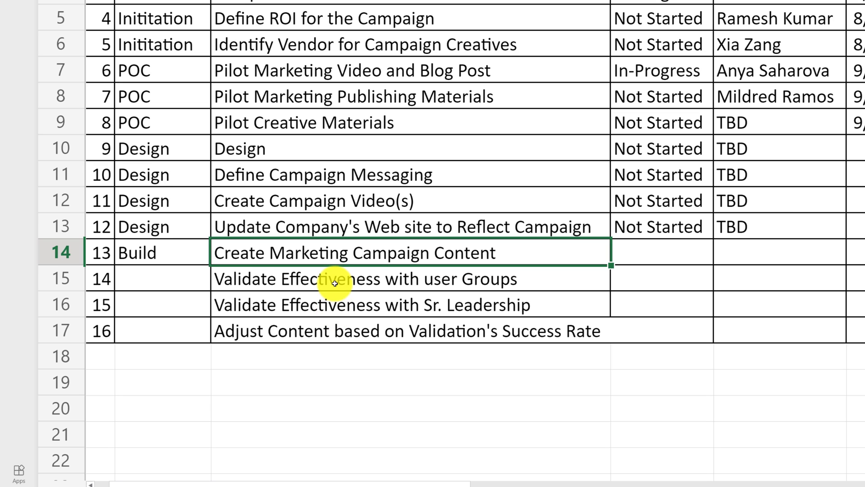
left_click_drag(328, 284, 336, 301)
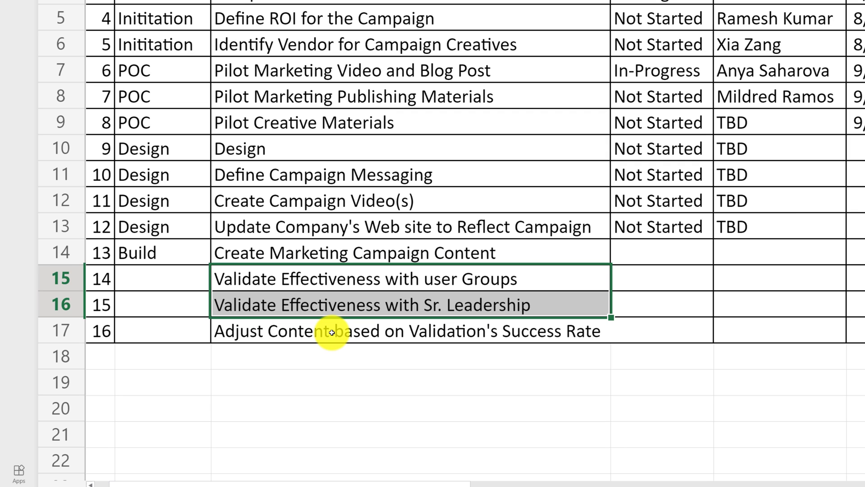
Copy the Build phase from B14 down to B17.
left_click(187, 256)
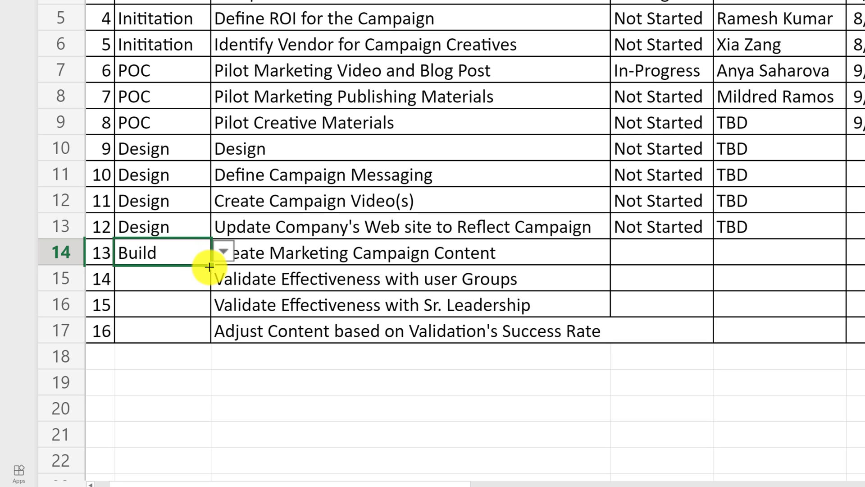
left_click_drag(210, 267, 202, 333)
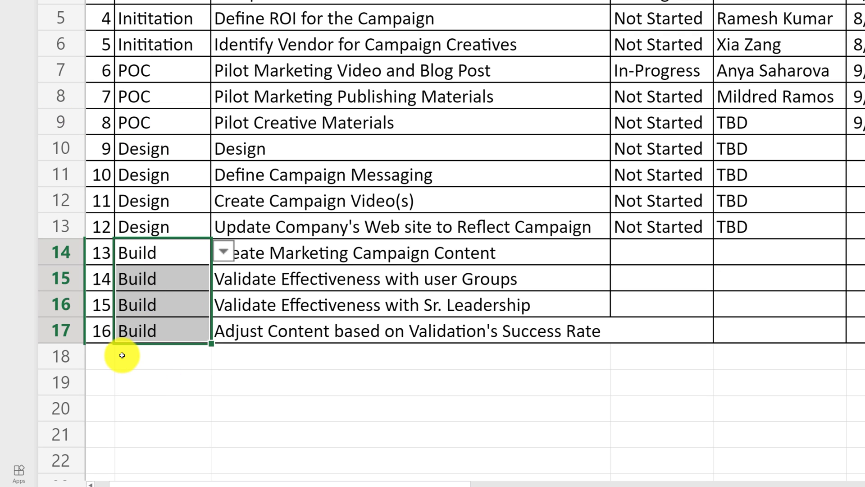
Copy row 17 into rows 18 to 22 and clear the duplicated phases and task names in B18:C22.
left_click(57, 331)
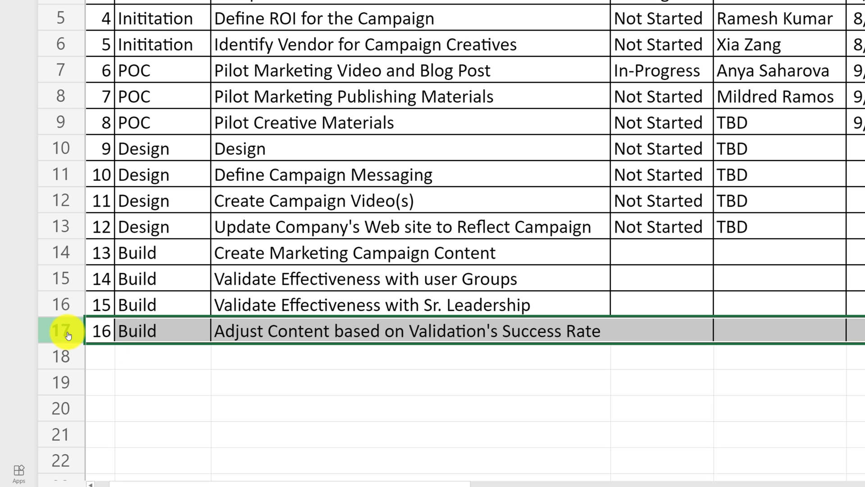
right_click(71, 335)
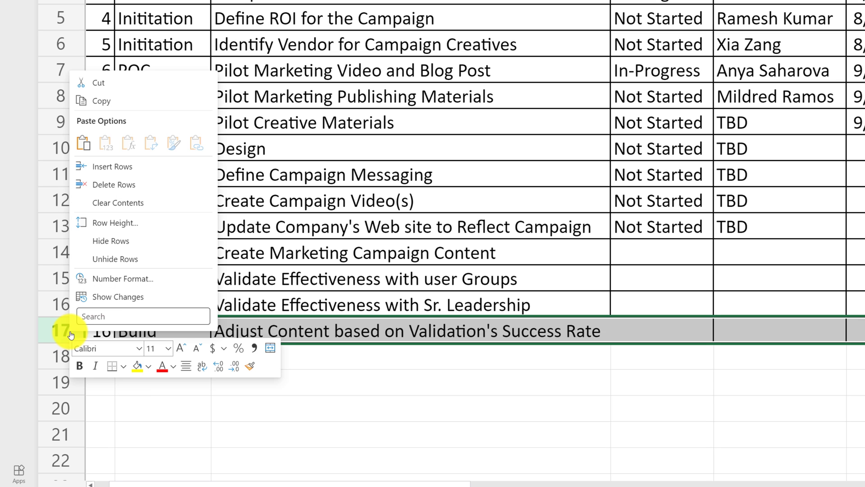
left_click(101, 101)
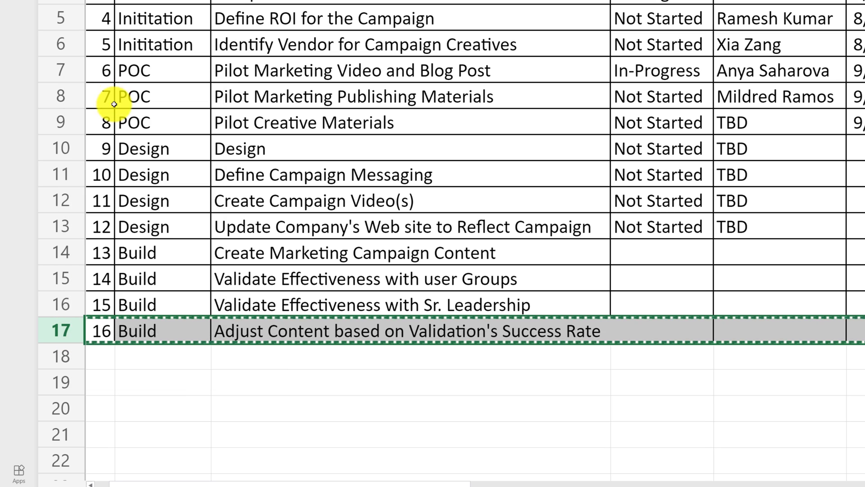
left_click(70, 358)
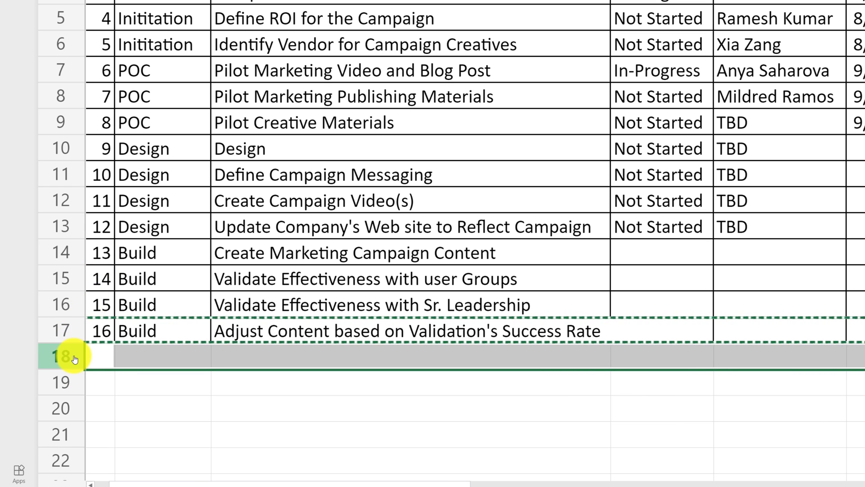
left_click_drag(70, 358, 68, 460)
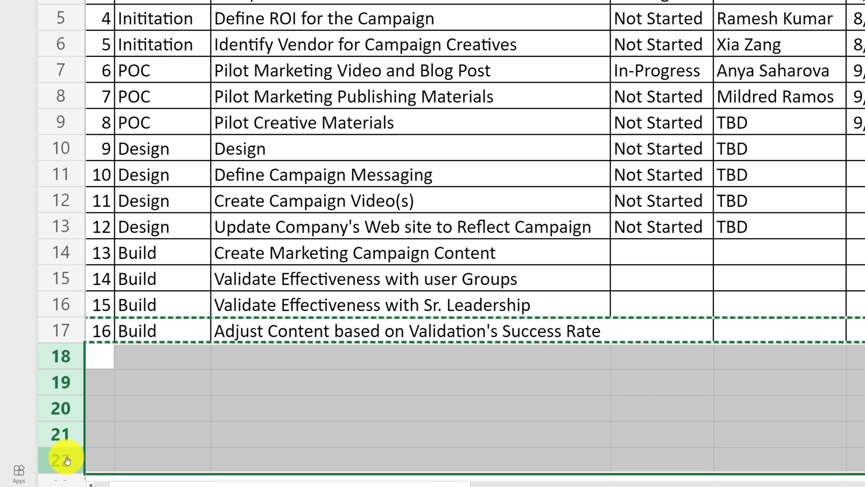
right_click(68, 356)
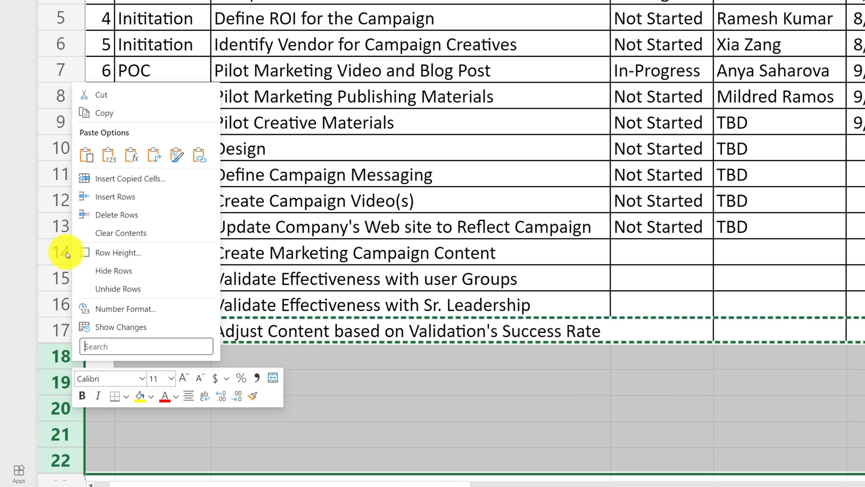
left_click(81, 156)
left_click_drag(144, 353, 541, 460)
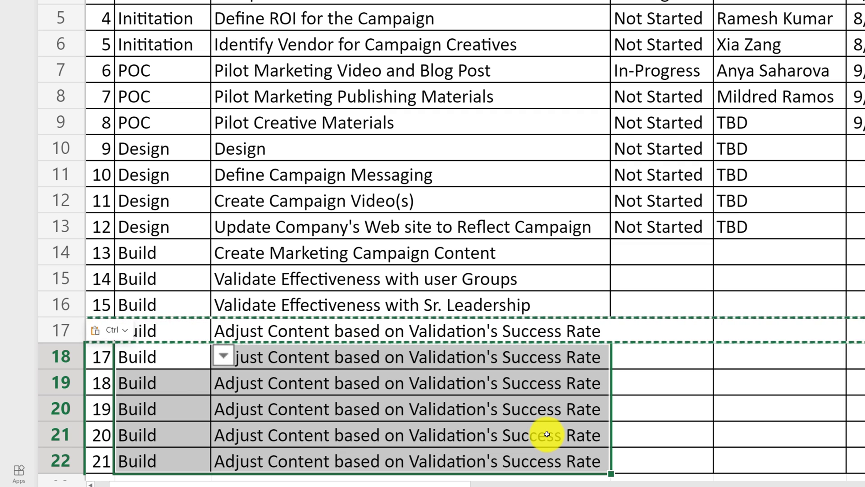
key("Delete")
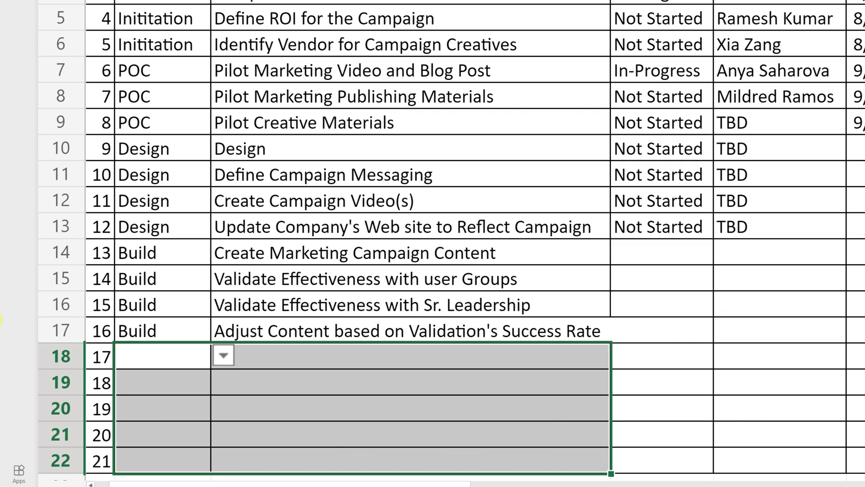
Set the phase of task 17 in B18 to Test.
left_click(224, 356)
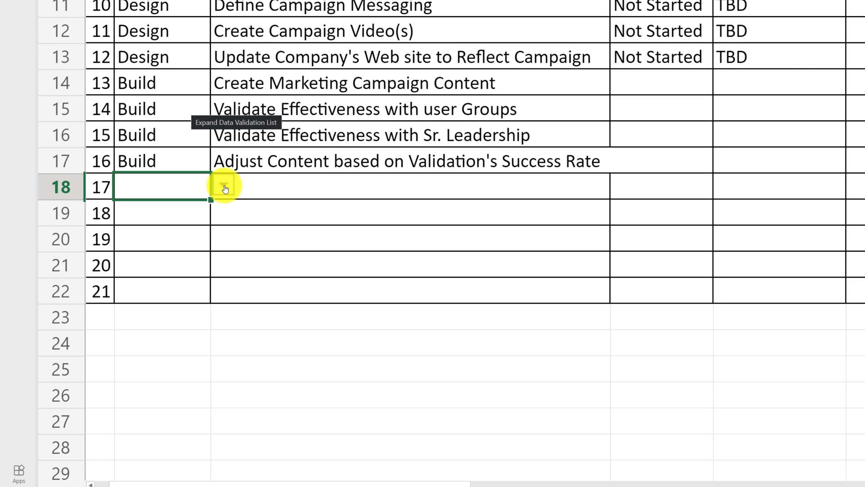
left_click(225, 187)
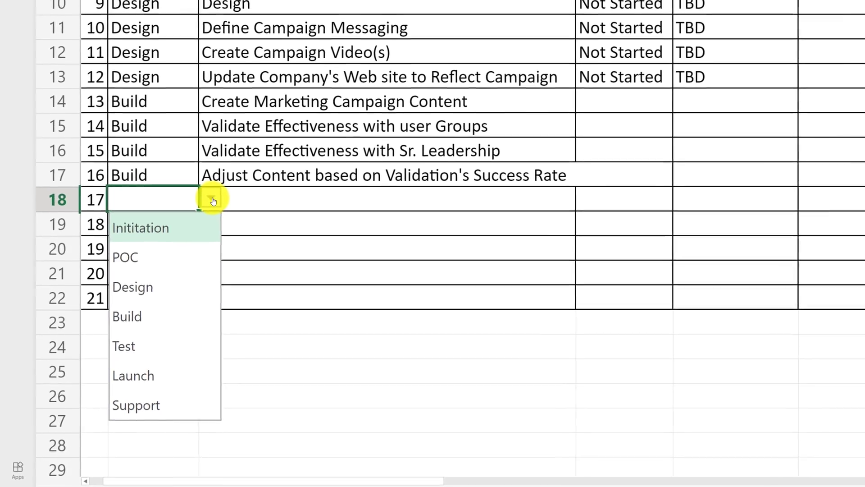
left_click(135, 345)
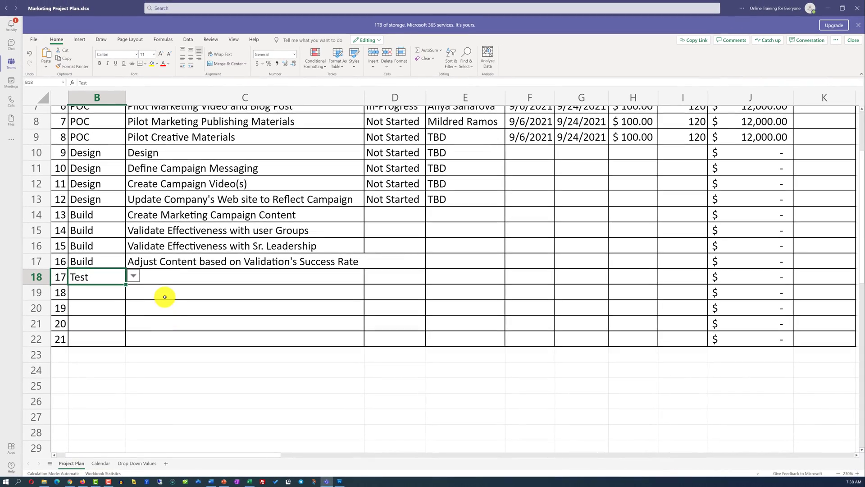
Freeze the top row so the column headings stay in view while scrolling.
scroll(166, 297, "up", 2)
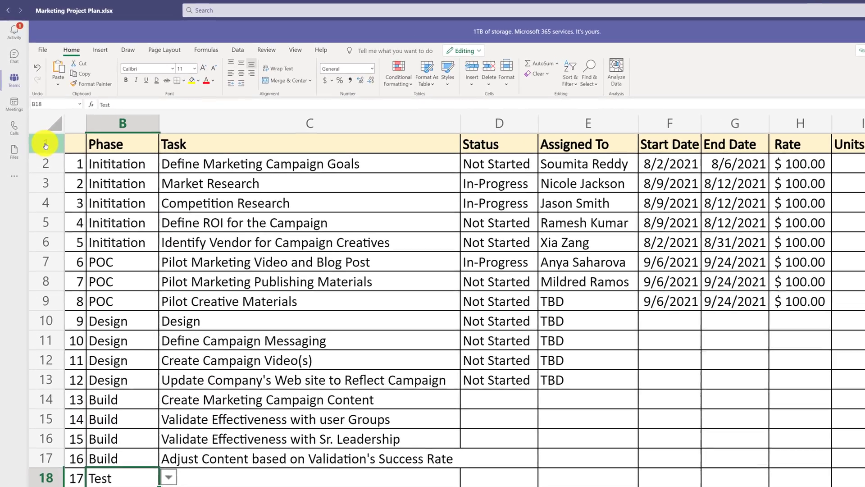
left_click(42, 131)
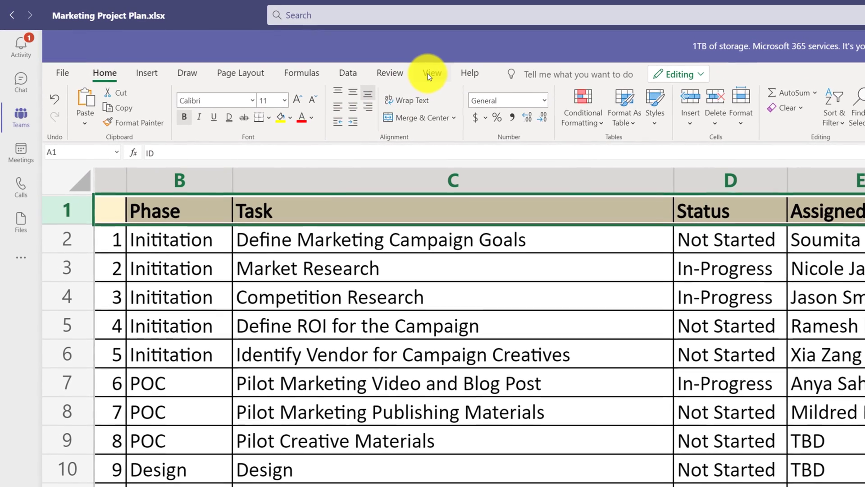
left_click(386, 67)
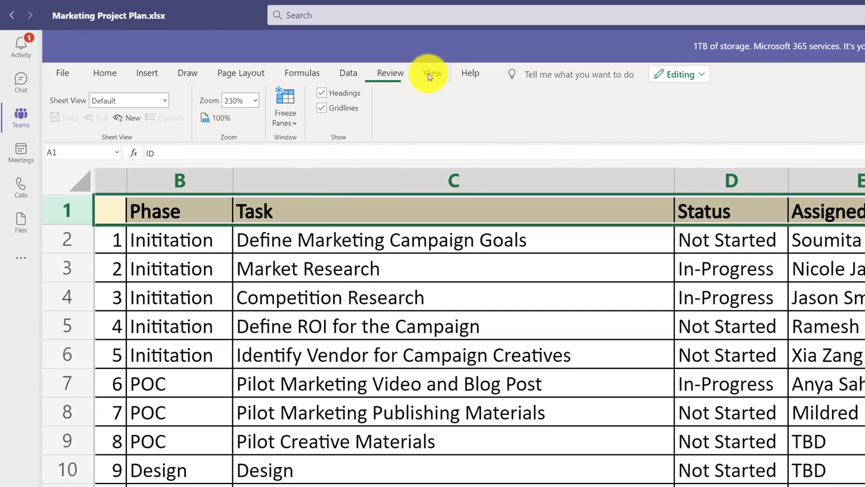
left_click(296, 123)
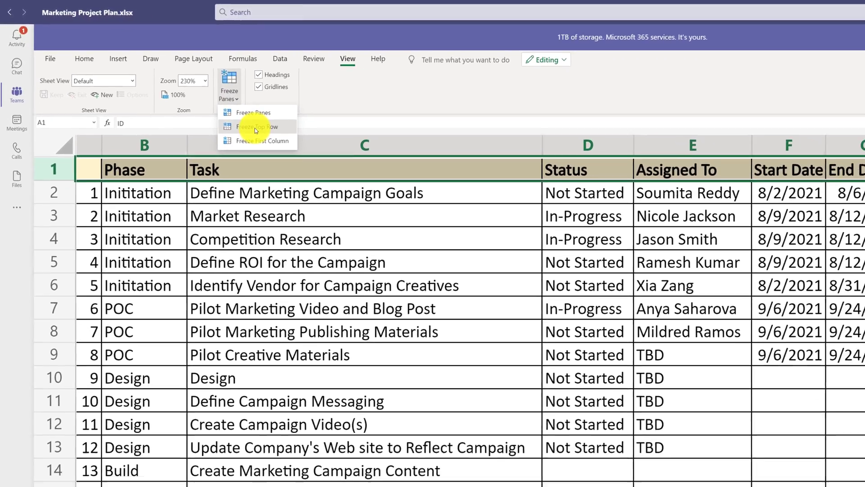
left_click(294, 148)
scroll(251, 350, "down", 1)
scroll(251, 350, "down", 1)
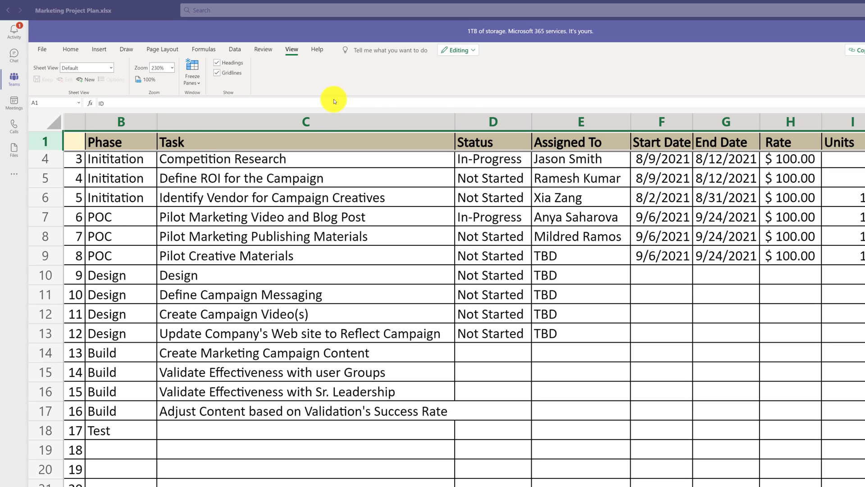
Widen the Task column slightly so the long task name in C17 fits within its cell.
double_click(455, 123)
left_click_drag(456, 122, 464, 127)
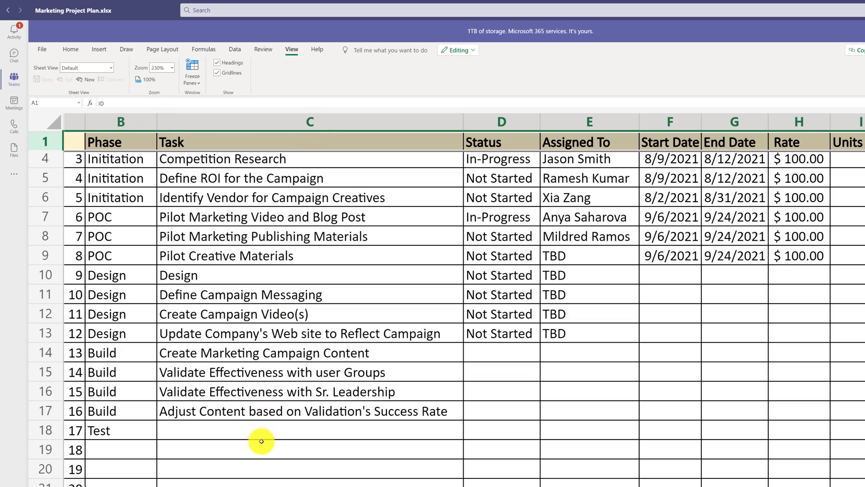
left_click(266, 410)
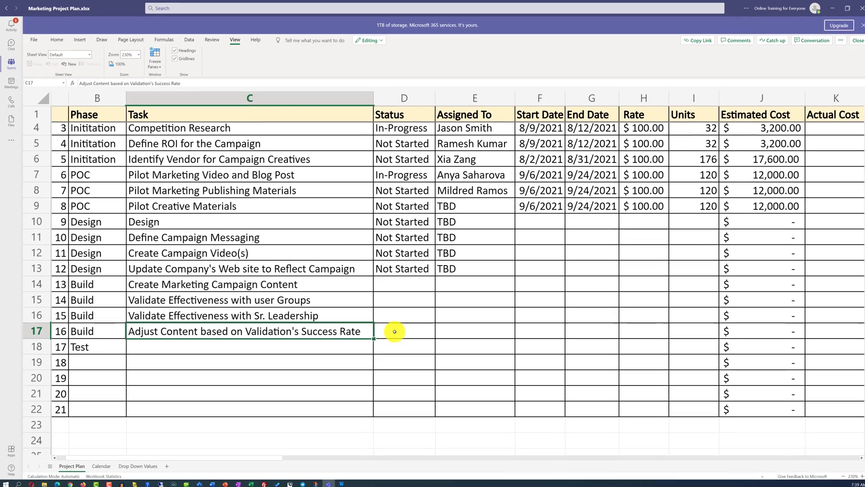
left_click(439, 369)
Enter the task Editorial Review of Content (Spelling and Message) in C18 and widen the Task column to fit it.
left_click(209, 346)
type("Editorial Review of Content (Spelling and Message)")
key("Return")
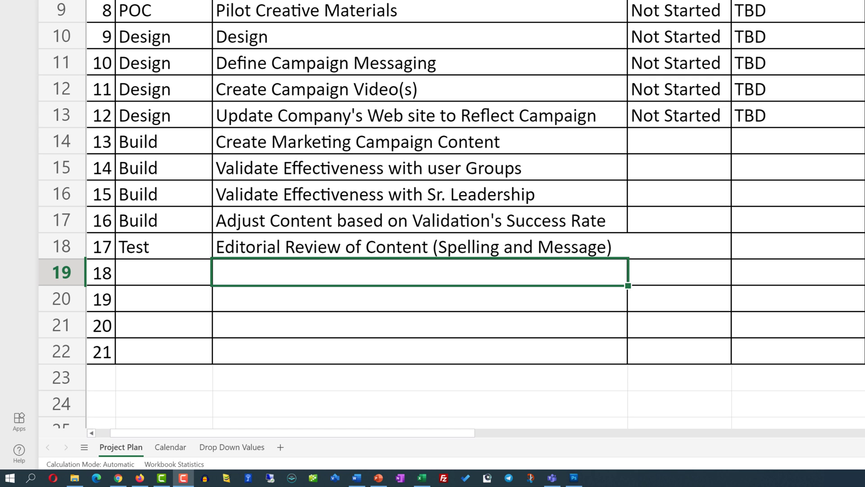
left_click_drag(627, 0, 642, 0)
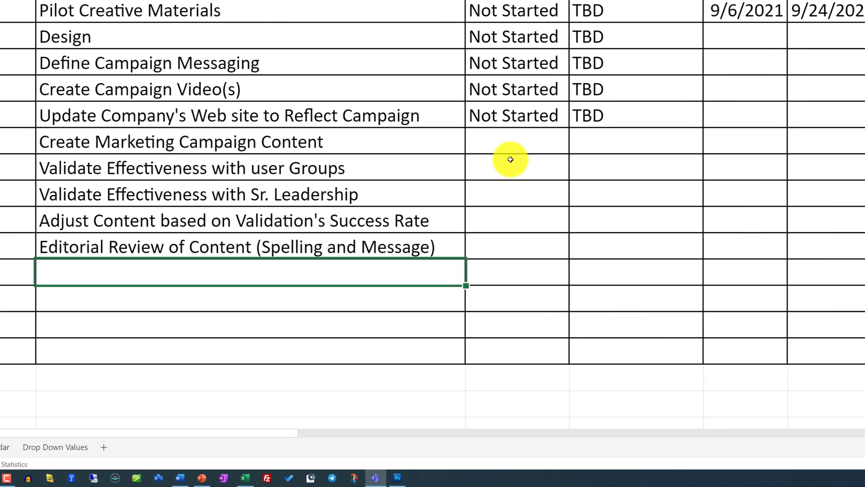
Copy the Not Started status from D13 down through D18 for tasks 13 to 17.
left_click(525, 122)
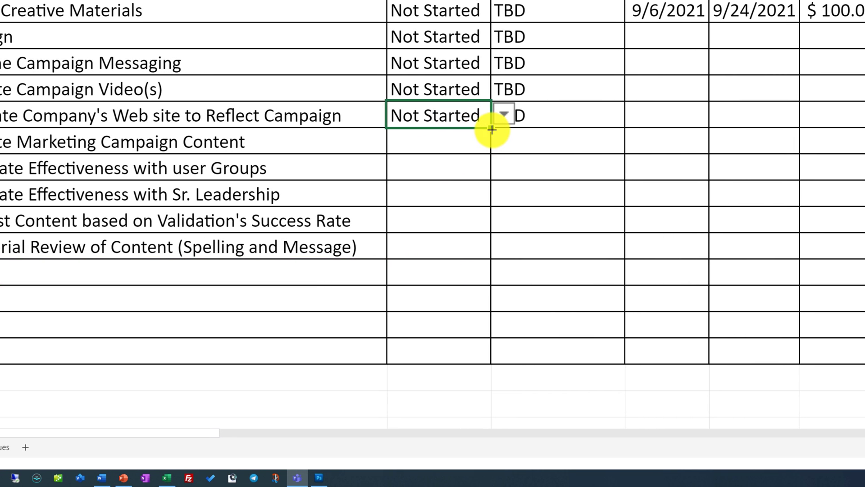
left_click_drag(491, 130, 485, 254)
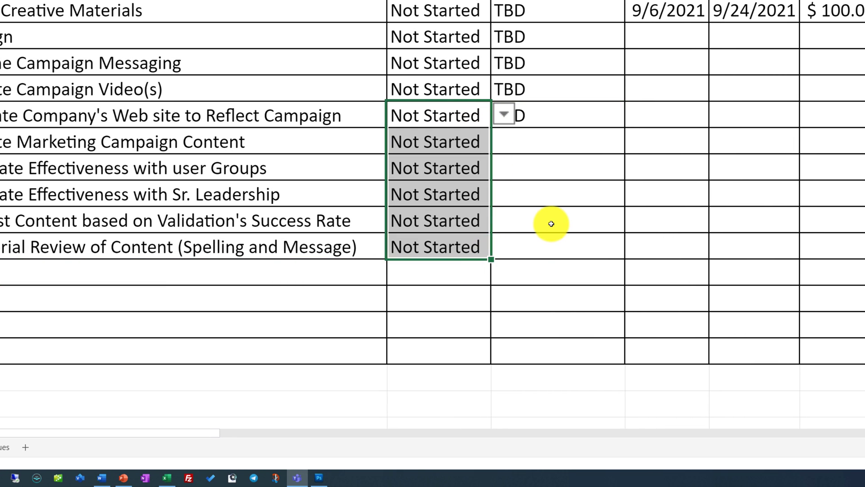
Assign task 13 in E14 to the sixth person in the assignee list and fill that assignee down through E18.
left_click(551, 224)
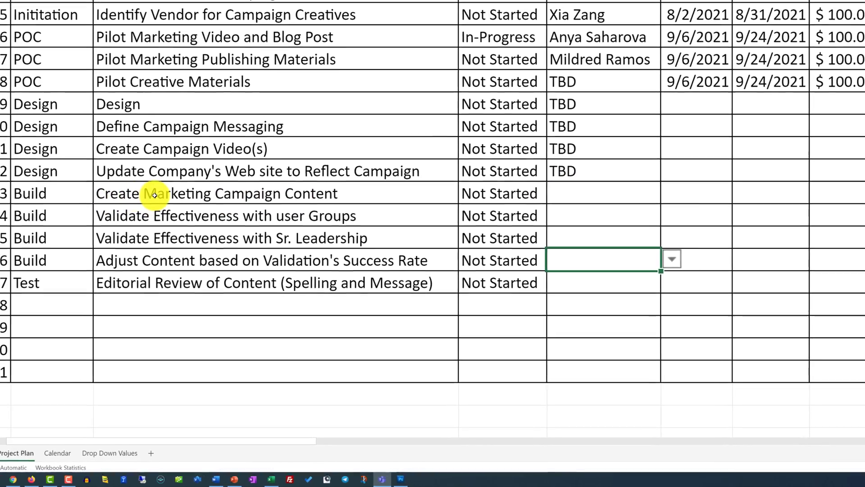
left_click_drag(155, 195, 247, 288)
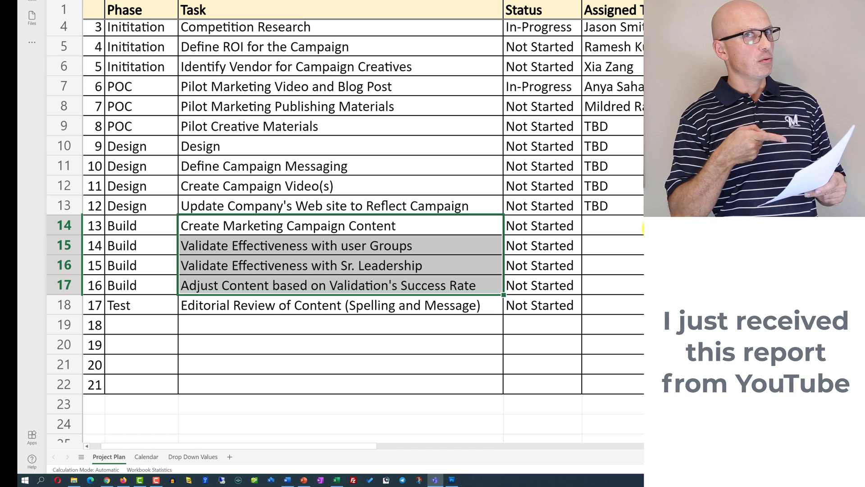
left_click(640, 225)
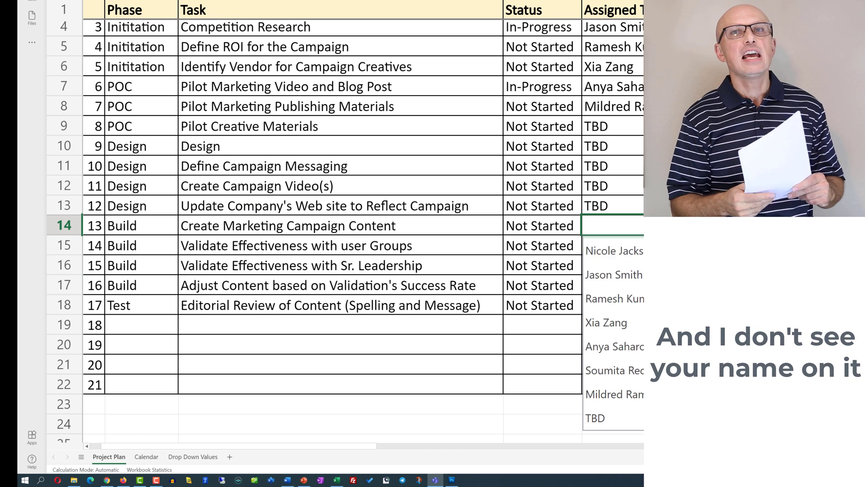
scroll(613, 333, "down", 1)
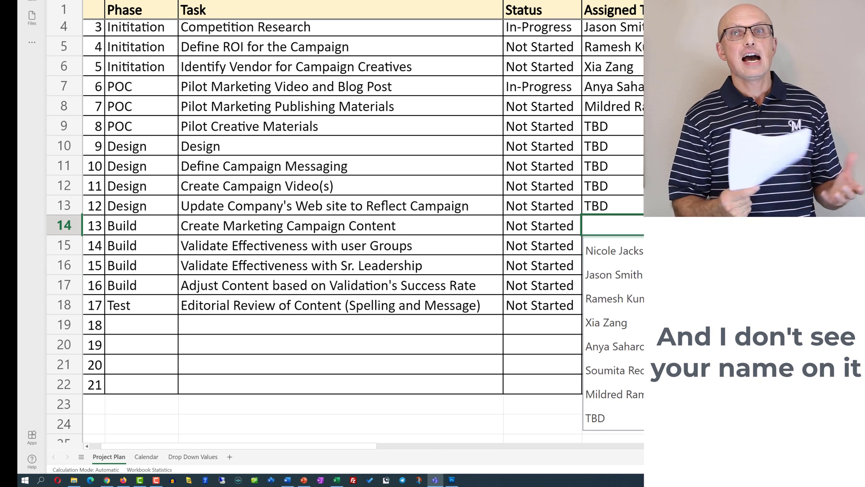
left_click(640, 371)
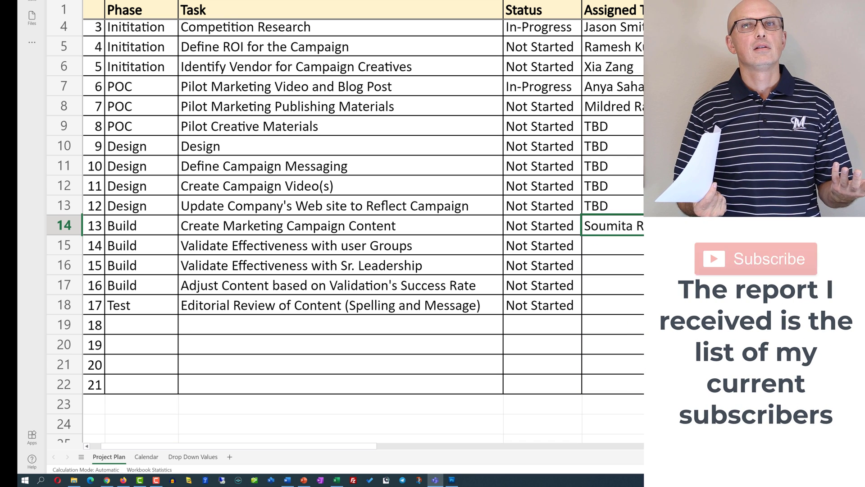
double_click(690, 236)
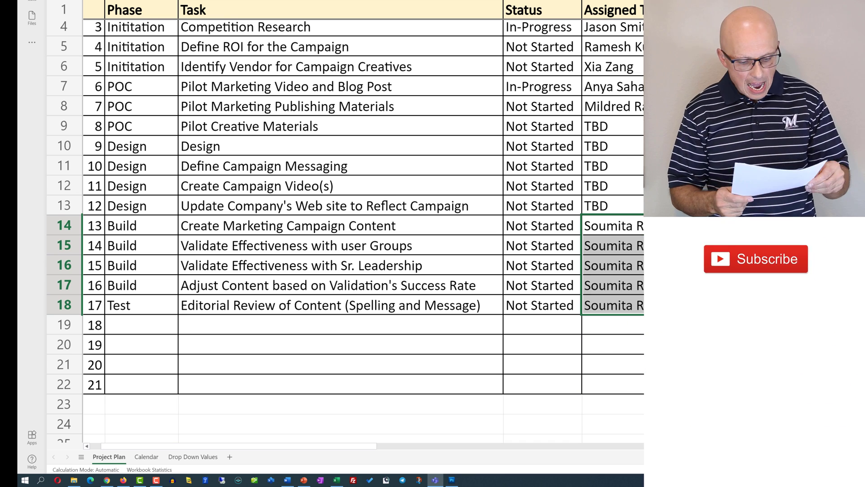